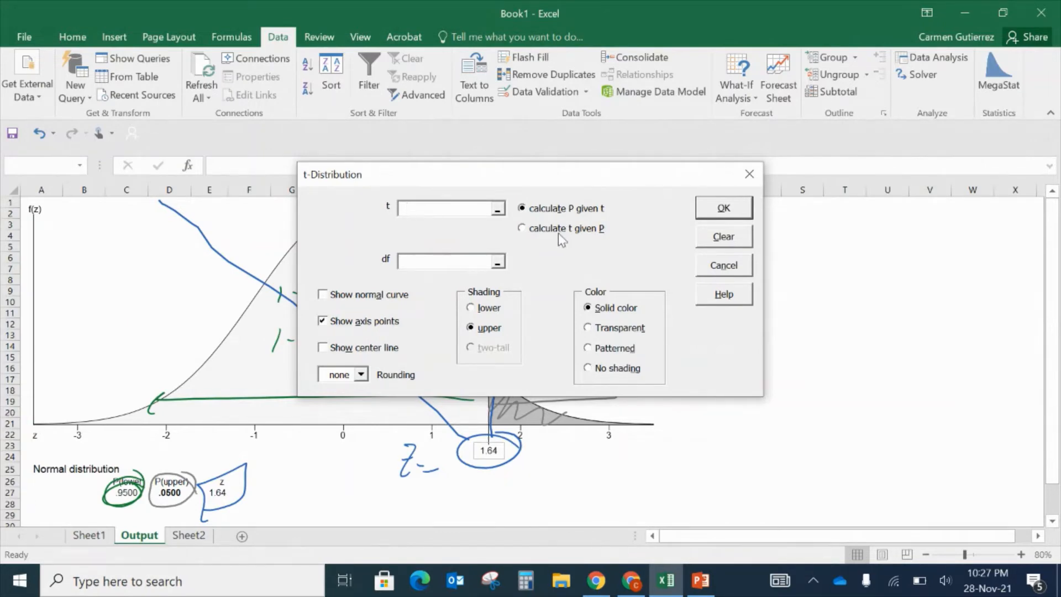
- Set the t-Distribution to calculate t given P, with P 0.1 and df 16
{"action": "left_click", "coordinate": [558, 234]}
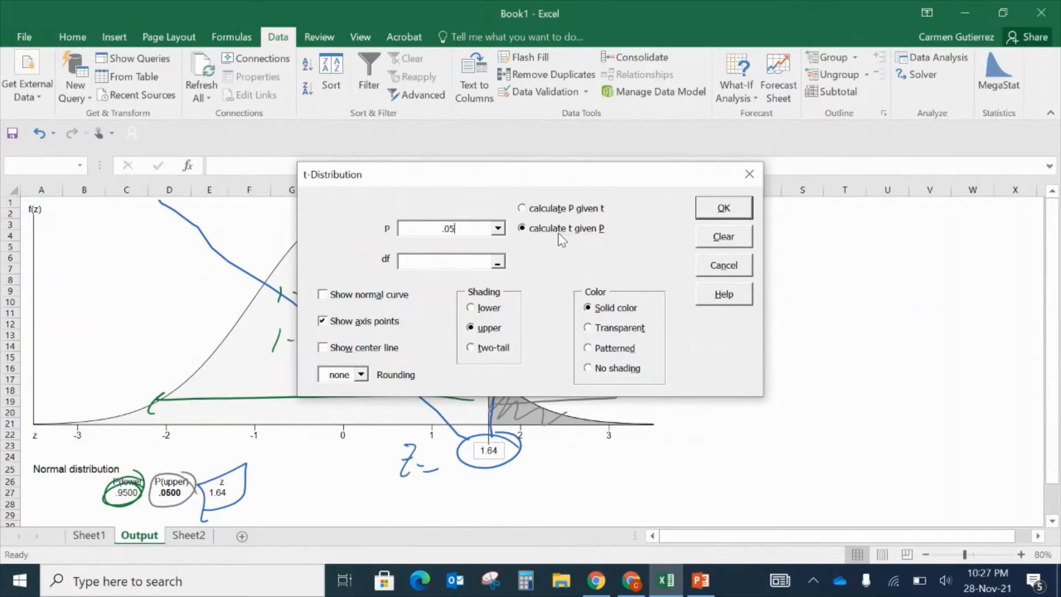
{"action": "left_click_drag", "start_coordinate": [463, 227], "coordinate": [407, 236]}
{"action": "left_click", "coordinate": [471, 234]}
{"action": "left_click_drag", "start_coordinate": [471, 234], "coordinate": [421, 231]}
{"action": "left_click", "coordinate": [488, 230]}
{"action": "left_click_drag", "start_coordinate": [488, 230], "coordinate": [434, 236]}
{"action": "type", "text": "0.1"}
{"action": "left_click", "coordinate": [438, 260]}
{"action": "type", "text": "16"}
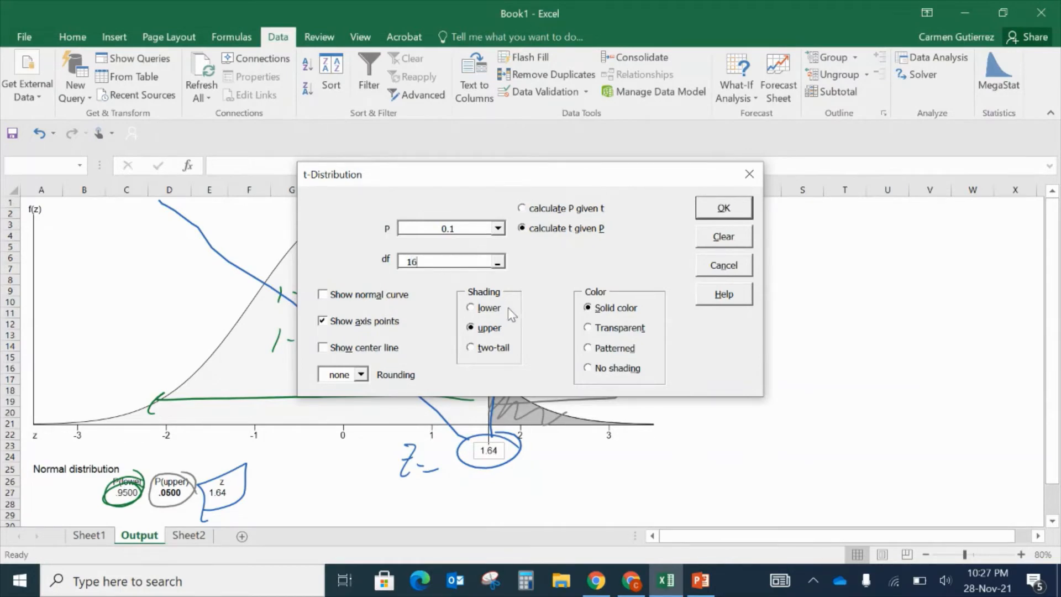
- Choose two-tail shading and generate the t-distribution output
{"action": "left_click", "coordinate": [492, 310]}
{"action": "left_click", "coordinate": [494, 353]}
{"action": "left_click", "coordinate": [567, 228]}
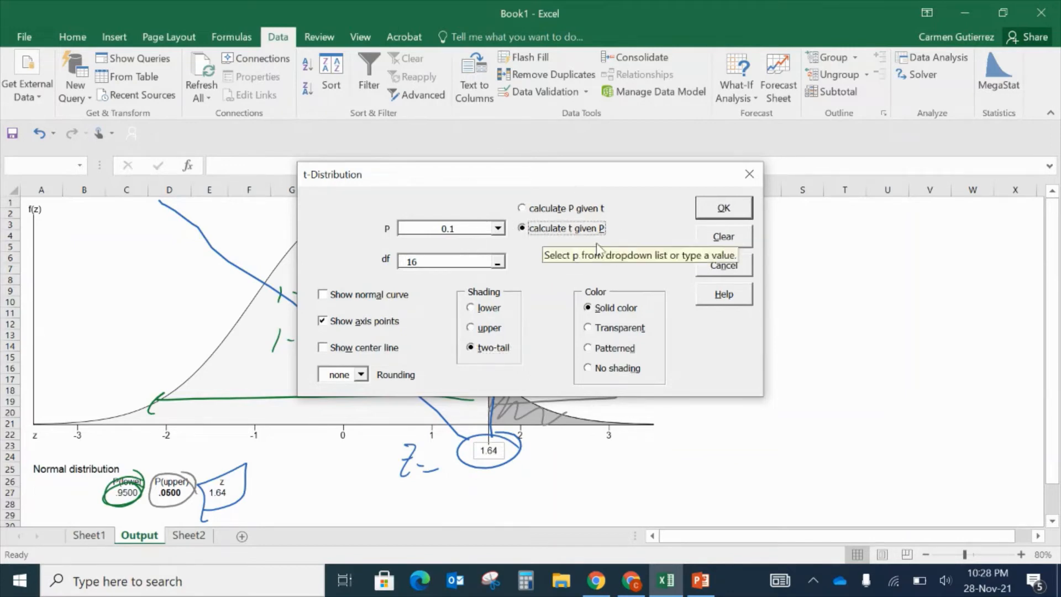
{"action": "left_click_drag", "start_coordinate": [467, 229], "coordinate": [385, 231]}
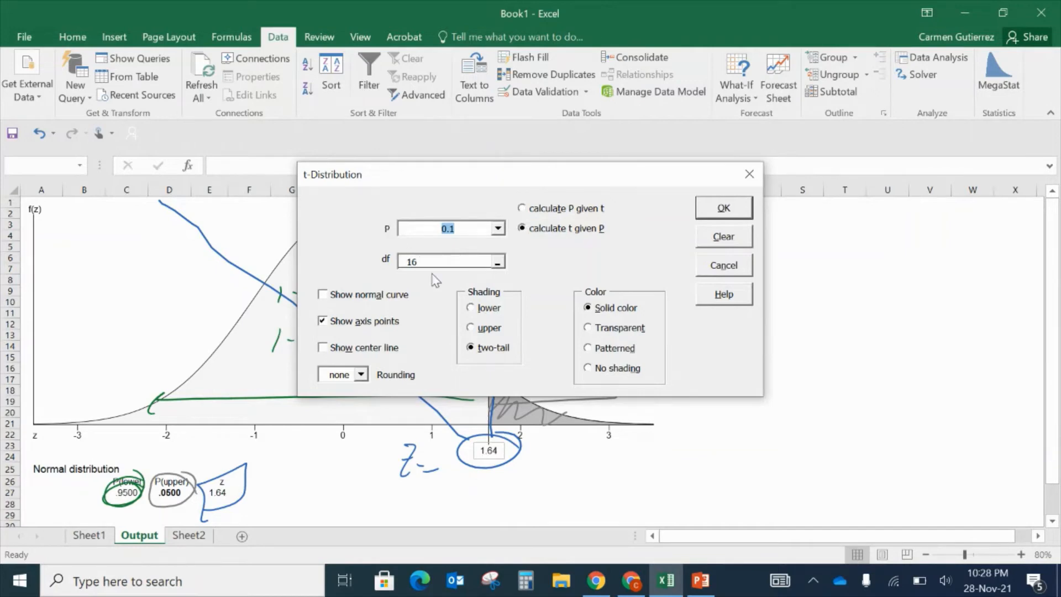
{"action": "left_click_drag", "start_coordinate": [437, 261], "coordinate": [341, 274]}
{"action": "left_click", "coordinate": [494, 347]}
{"action": "left_click", "coordinate": [489, 327]}
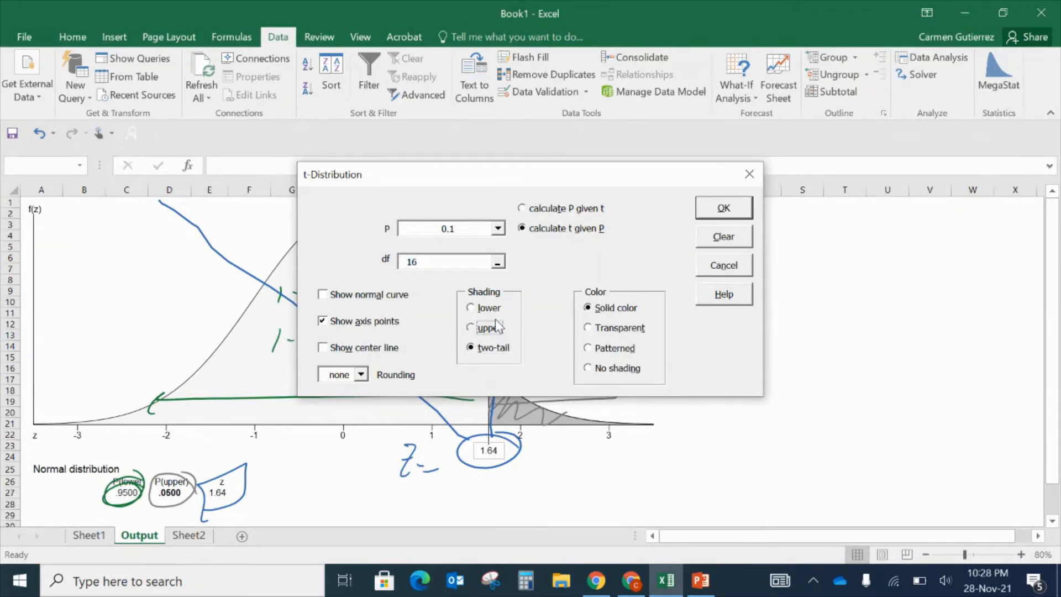
{"action": "left_click", "coordinate": [488, 308]}
{"action": "left_click", "coordinate": [486, 328]}
{"action": "left_click", "coordinate": [493, 351]}
{"action": "left_click", "coordinate": [724, 209]}
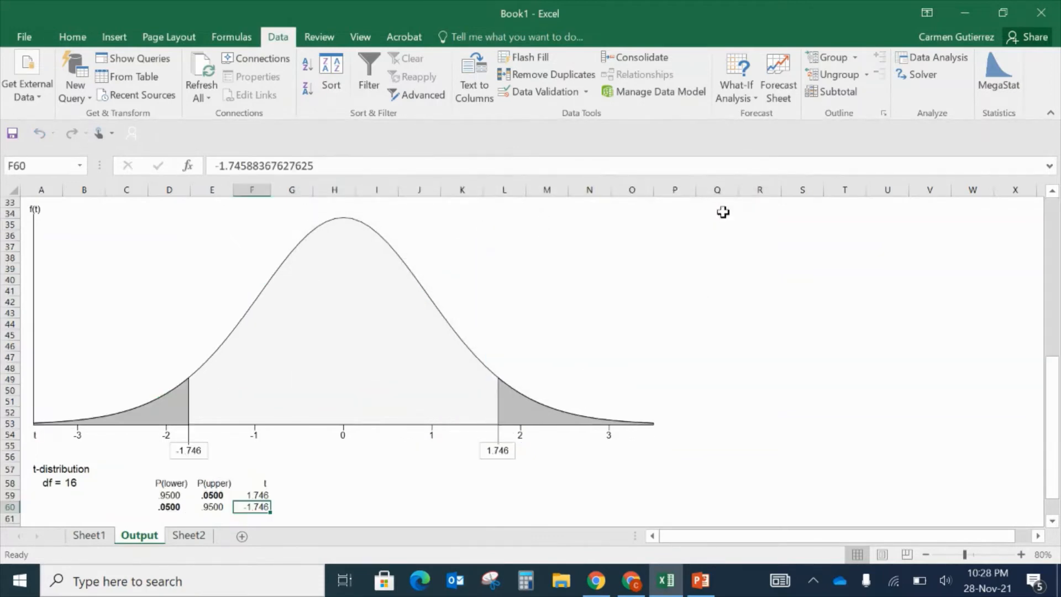
{"action": "left_click", "coordinate": [999, 72]}
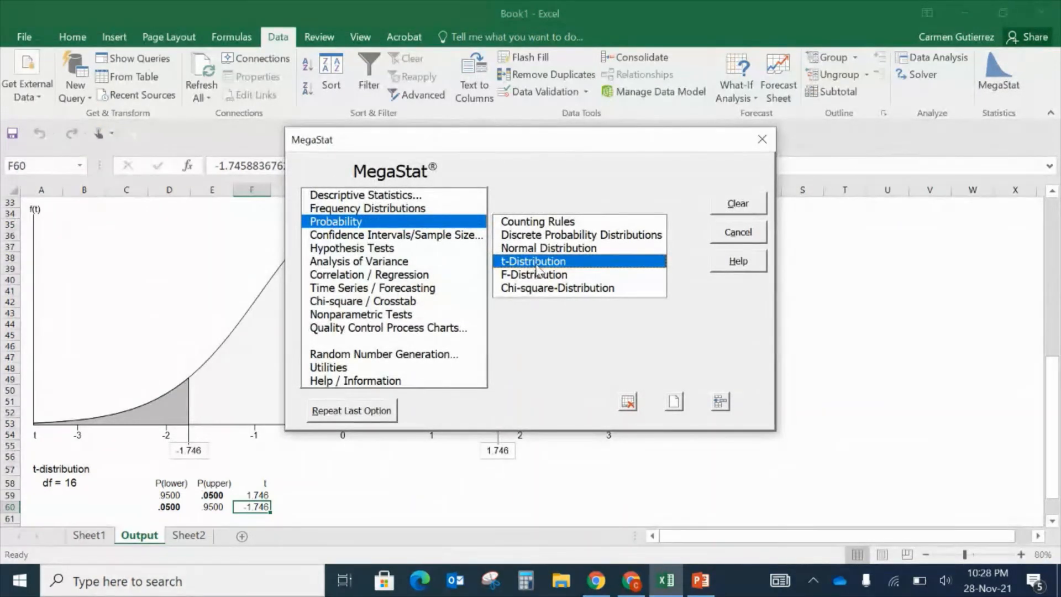
{"action": "double_click", "coordinate": [534, 262]}
{"action": "left_click_drag", "start_coordinate": [469, 230], "coordinate": [336, 230]}
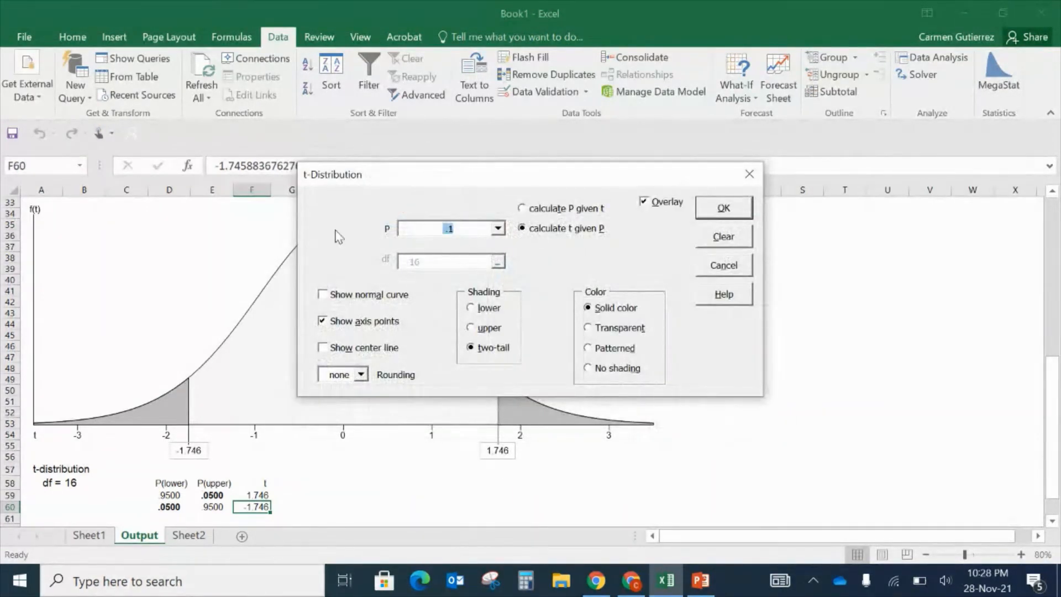
{"action": "left_click", "coordinate": [666, 204]}
{"action": "left_click_drag", "start_coordinate": [438, 266], "coordinate": [298, 261]}
{"action": "left_click", "coordinate": [487, 308]}
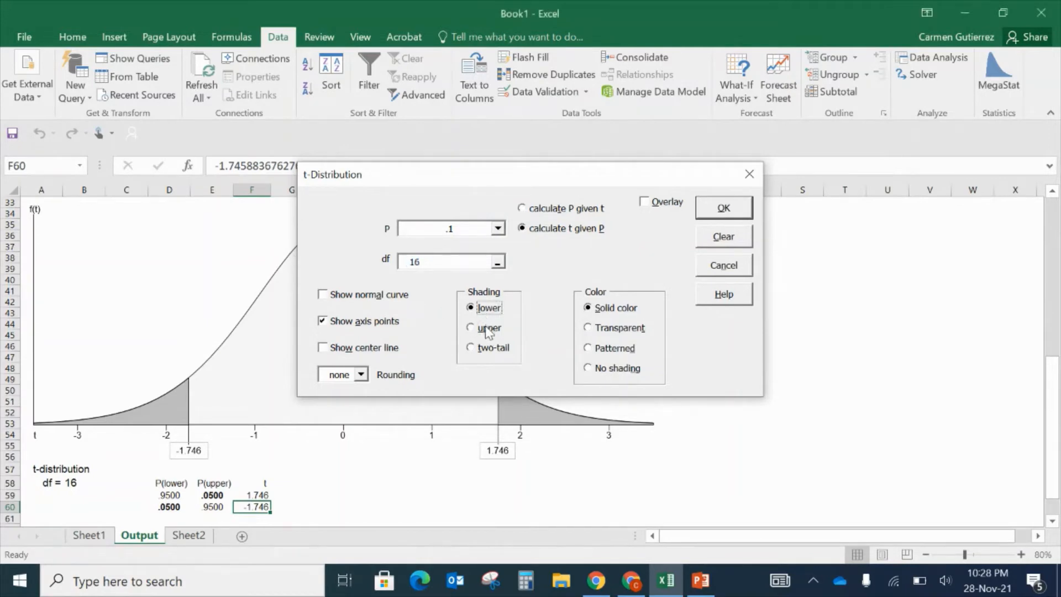
{"action": "left_click", "coordinate": [488, 330]}
{"action": "left_click", "coordinate": [489, 348]}
{"action": "left_click", "coordinate": [728, 267]}
{"action": "left_click", "coordinate": [738, 233]}
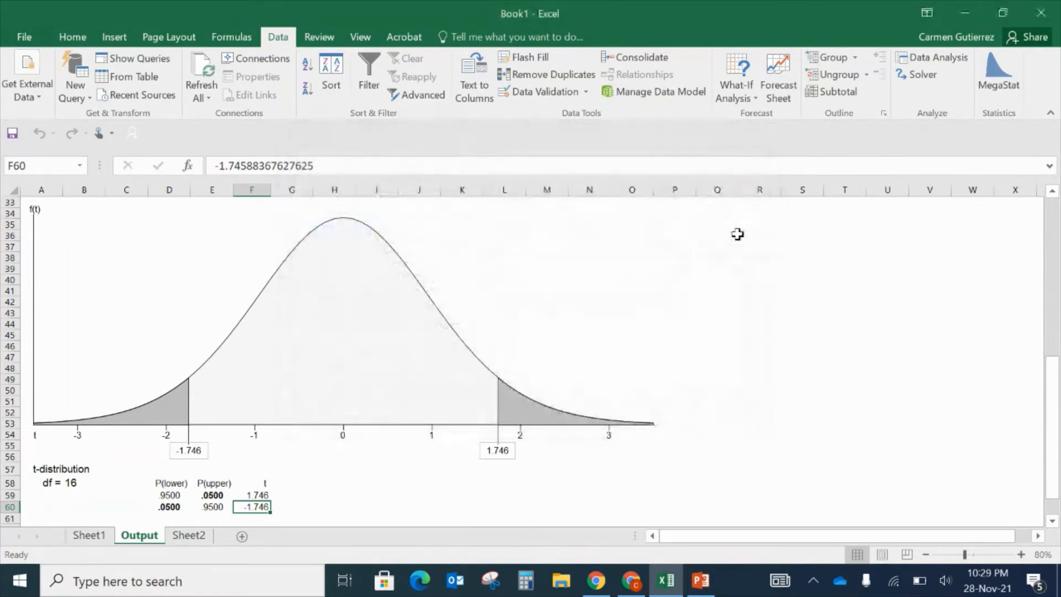
- Draw a grey pen line through the t curve at each of the two critical values
{"action": "left_click", "coordinate": [760, 401]}
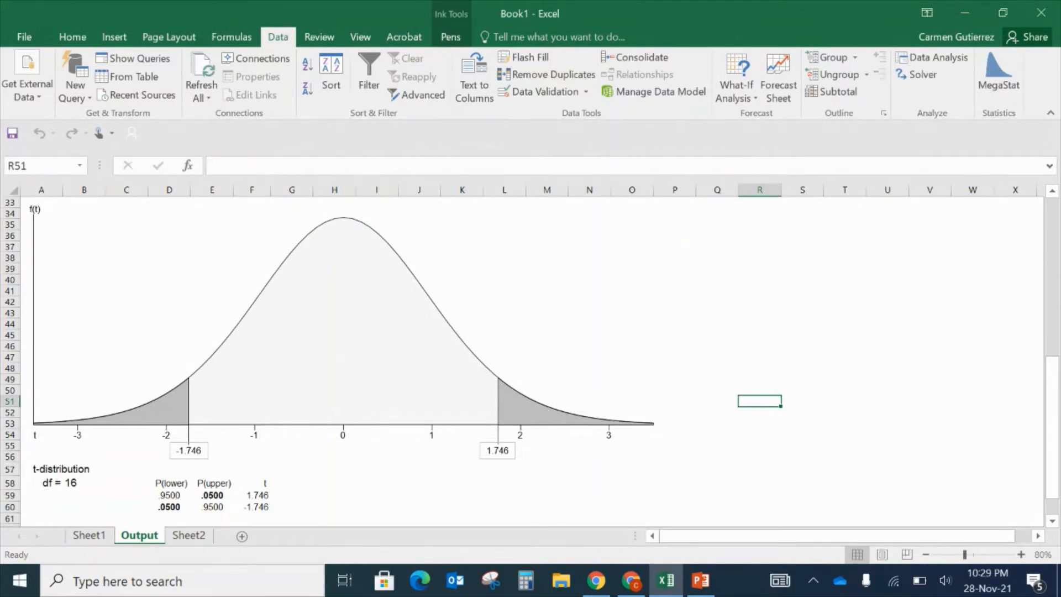
{"action": "left_click", "coordinate": [451, 37]}
{"action": "left_click", "coordinate": [353, 63]}
{"action": "left_click", "coordinate": [497, 399]}
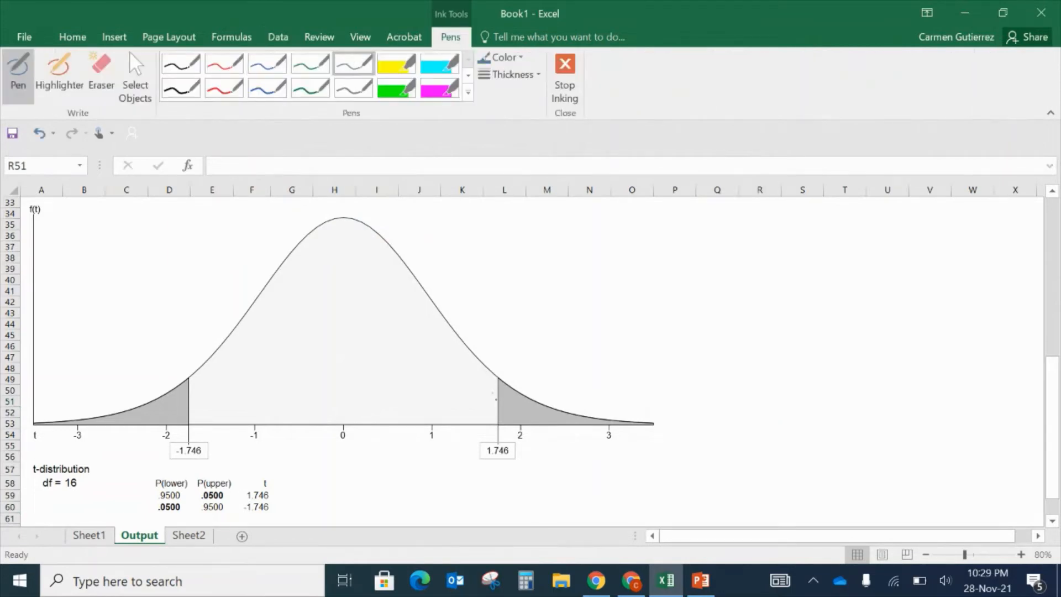
{"action": "left_click_drag", "start_coordinate": [498, 412], "coordinate": [491, 310]}
{"action": "mouse_move", "coordinate": [190, 429]}
{"action": "left_mouse_down"}
{"action": "mouse_move", "coordinate": [175, 321]}
{"action": "mouse_move", "coordinate": [190, 431]}
{"action": "left_mouse_up"}
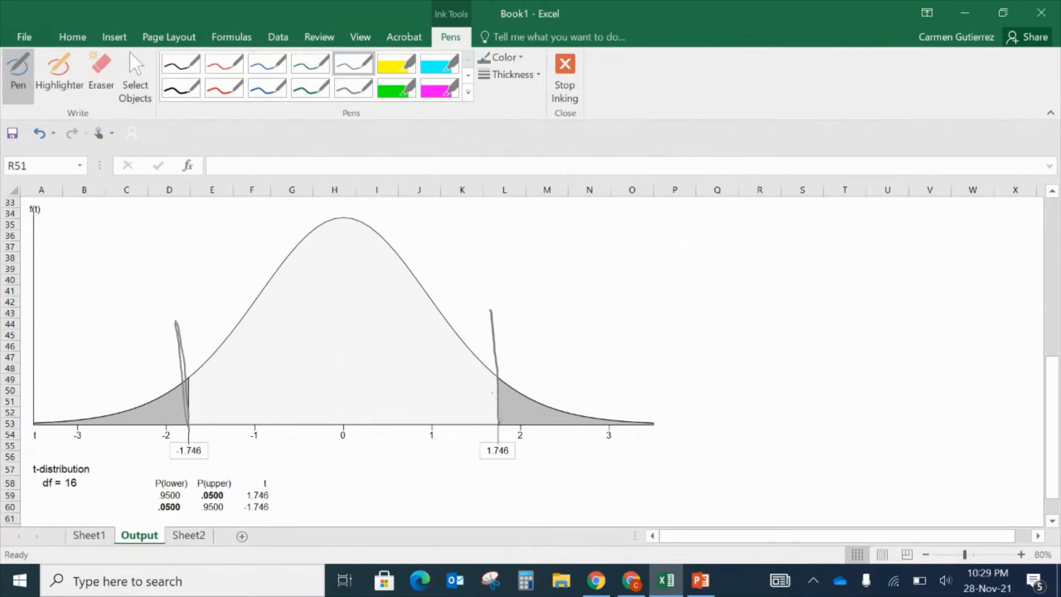
- Handwrite a grey "t" above each of the two critical-value lines
{"action": "left_click_drag", "start_coordinate": [490, 241], "coordinate": [490, 282]}
{"action": "left_click_drag", "start_coordinate": [466, 265], "coordinate": [484, 264]}
{"action": "left_click_drag", "start_coordinate": [171, 246], "coordinate": [168, 295]}
{"action": "left_click_drag", "start_coordinate": [152, 278], "coordinate": [172, 276]}
- Handwrite "Do not Reject Ho" under the curve between the two critical-value lines
{"action": "left_click_drag", "start_coordinate": [240, 338], "coordinate": [238, 366]}
{"action": "mouse_move", "coordinate": [241, 338]}
{"action": "left_mouse_down"}
{"action": "mouse_move", "coordinate": [243, 363]}
{"action": "mouse_move", "coordinate": [271, 348]}
{"action": "left_mouse_up"}
{"action": "mouse_move", "coordinate": [294, 357]}
{"action": "left_mouse_down"}
{"action": "mouse_move", "coordinate": [299, 346]}
{"action": "mouse_move", "coordinate": [305, 355]}
{"action": "left_mouse_up"}
{"action": "left_click_drag", "start_coordinate": [314, 344], "coordinate": [313, 345]}
{"action": "left_click_drag", "start_coordinate": [339, 309], "coordinate": [341, 349]}
{"action": "left_click_drag", "start_coordinate": [331, 336], "coordinate": [348, 333]}
{"action": "left_click_drag", "start_coordinate": [286, 382], "coordinate": [285, 411]}
{"action": "left_click_drag", "start_coordinate": [287, 381], "coordinate": [311, 398]}
{"action": "mouse_move", "coordinate": [319, 393]}
{"action": "left_mouse_down"}
{"action": "mouse_move", "coordinate": [333, 430]}
{"action": "mouse_move", "coordinate": [372, 398]}
{"action": "left_mouse_up"}
{"action": "left_click_drag", "start_coordinate": [379, 376], "coordinate": [389, 394]}
{"action": "left_click", "coordinate": [397, 394]}
{"action": "mouse_move", "coordinate": [405, 372]}
{"action": "left_mouse_down"}
{"action": "mouse_move", "coordinate": [406, 403]}
{"action": "mouse_move", "coordinate": [415, 405]}
{"action": "left_mouse_up"}
{"action": "left_click_drag", "start_coordinate": [406, 390], "coordinate": [418, 388]}
{"action": "left_click_drag", "start_coordinate": [427, 389], "coordinate": [425, 389]}
{"action": "left_click_drag", "start_coordinate": [333, 426], "coordinate": [328, 438]}
- Draw an arrow outward from the upper tail and handwrite "Reject Ho" above it
{"action": "mouse_move", "coordinate": [529, 404]}
{"action": "left_mouse_down"}
{"action": "mouse_move", "coordinate": [674, 390]}
{"action": "mouse_move", "coordinate": [685, 406]}
{"action": "left_mouse_up"}
{"action": "left_click_drag", "start_coordinate": [568, 340], "coordinate": [568, 367]}
{"action": "left_click", "coordinate": [587, 358]}
{"action": "mouse_move", "coordinate": [569, 339]}
{"action": "left_mouse_down"}
{"action": "mouse_move", "coordinate": [585, 362]}
{"action": "mouse_move", "coordinate": [606, 365]}
{"action": "mouse_move", "coordinate": [607, 392]}
{"action": "left_mouse_up"}
{"action": "left_click_drag", "start_coordinate": [614, 359], "coordinate": [649, 367]}
{"action": "mouse_move", "coordinate": [661, 329]}
{"action": "left_mouse_down"}
{"action": "mouse_move", "coordinate": [659, 365]}
{"action": "mouse_move", "coordinate": [667, 348]}
{"action": "left_mouse_up"}
{"action": "left_click_drag", "start_coordinate": [684, 325], "coordinate": [680, 354]}
{"action": "mouse_move", "coordinate": [697, 324]}
{"action": "left_mouse_down"}
{"action": "mouse_move", "coordinate": [693, 360]}
{"action": "mouse_move", "coordinate": [698, 352]}
{"action": "left_mouse_up"}
{"action": "left_click_drag", "start_coordinate": [703, 347], "coordinate": [702, 349]}
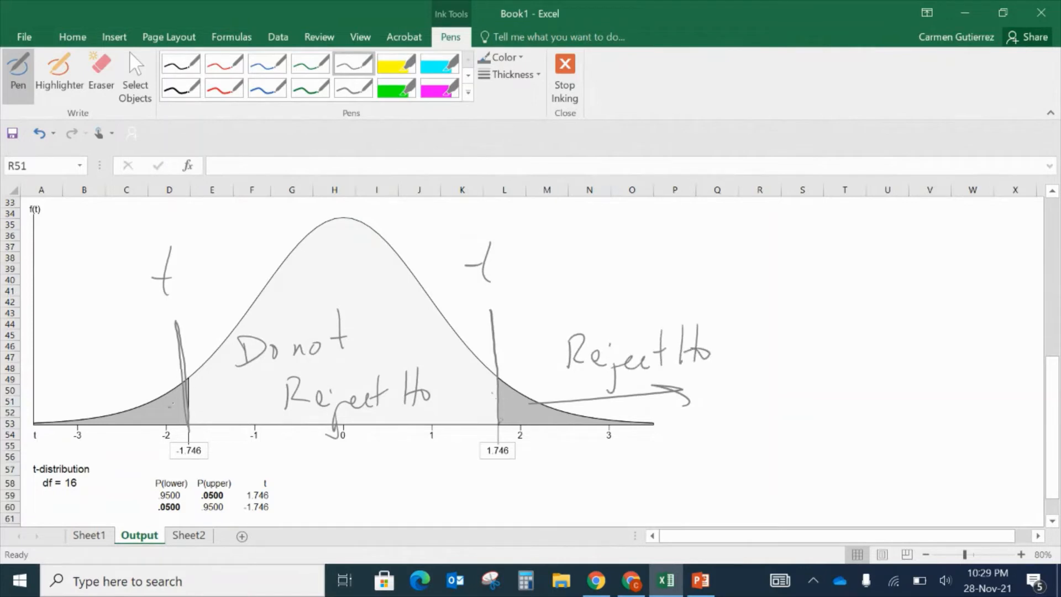
- Draw an arrow outward from the lower tail and handwrite "Reject Ho" above it
{"action": "left_click_drag", "start_coordinate": [170, 407], "coordinate": [44, 415]}
{"action": "mouse_move", "coordinate": [48, 402]}
{"action": "left_mouse_down"}
{"action": "mouse_move", "coordinate": [23, 416]}
{"action": "mouse_move", "coordinate": [40, 426]}
{"action": "left_mouse_up"}
{"action": "mouse_move", "coordinate": [44, 357]}
{"action": "left_mouse_down"}
{"action": "mouse_move", "coordinate": [47, 378]}
{"action": "mouse_move", "coordinate": [79, 373]}
{"action": "left_mouse_up"}
{"action": "mouse_move", "coordinate": [84, 371]}
{"action": "left_mouse_down"}
{"action": "mouse_move", "coordinate": [82, 398]}
{"action": "mouse_move", "coordinate": [118, 369]}
{"action": "left_mouse_up"}
{"action": "left_click_drag", "start_coordinate": [113, 358], "coordinate": [126, 354]}
{"action": "left_click_drag", "start_coordinate": [138, 331], "coordinate": [134, 373]}
{"action": "left_click_drag", "start_coordinate": [144, 335], "coordinate": [141, 367]}
{"action": "mouse_move", "coordinate": [132, 359]}
{"action": "left_mouse_down"}
{"action": "mouse_move", "coordinate": [155, 351]}
{"action": "mouse_move", "coordinate": [158, 361]}
{"action": "left_mouse_up"}
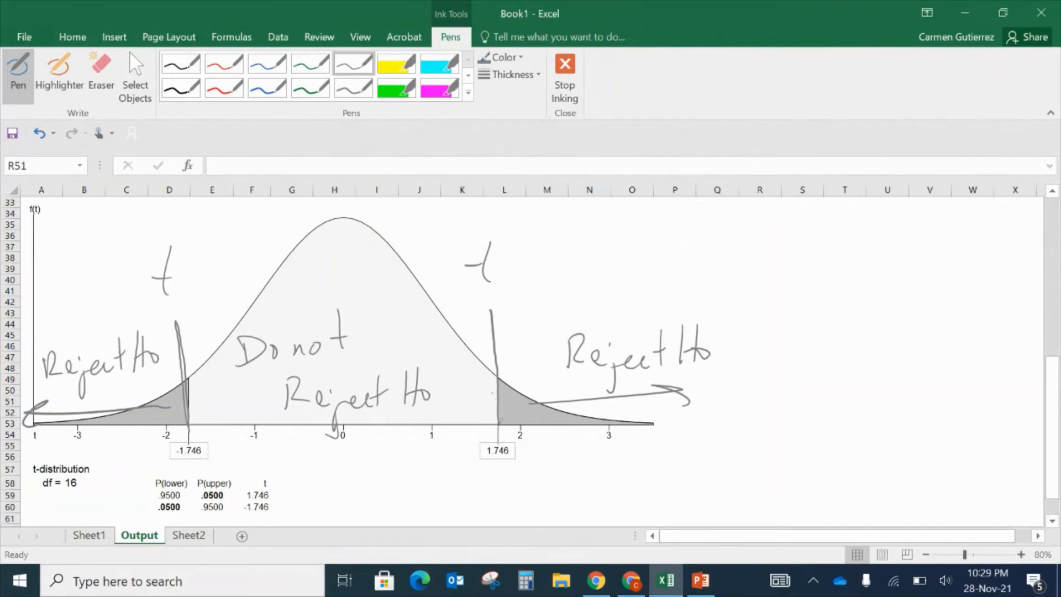
- Circle the t values in the results table and highlight both critical-value labels under the curve in yellow
{"action": "mouse_move", "coordinate": [278, 474]}
{"action": "left_mouse_down"}
{"action": "mouse_move", "coordinate": [228, 488]}
{"action": "mouse_move", "coordinate": [266, 465]}
{"action": "left_mouse_up"}
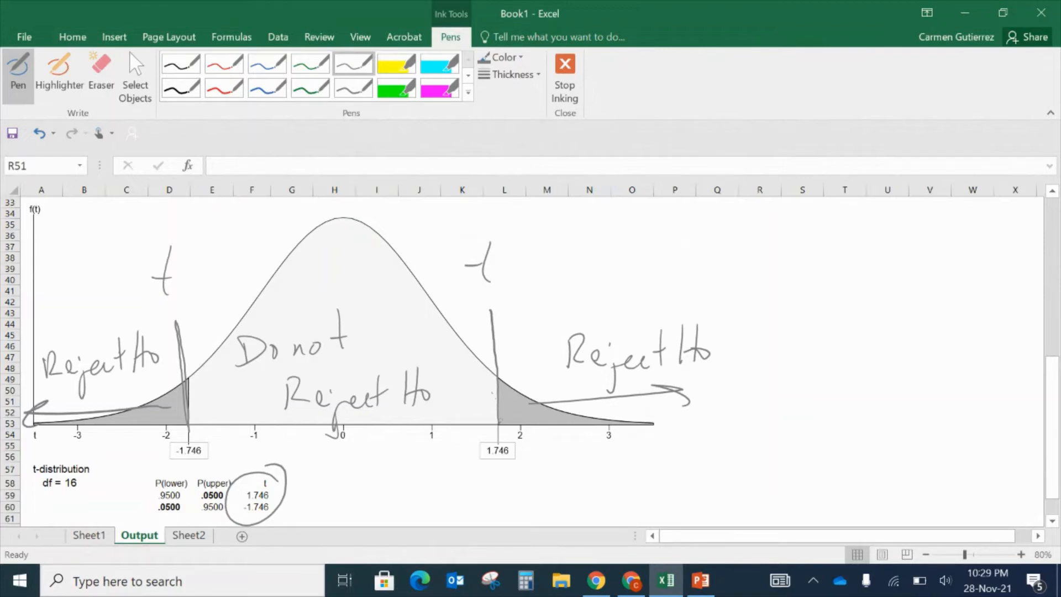
{"action": "left_click", "coordinate": [396, 64]}
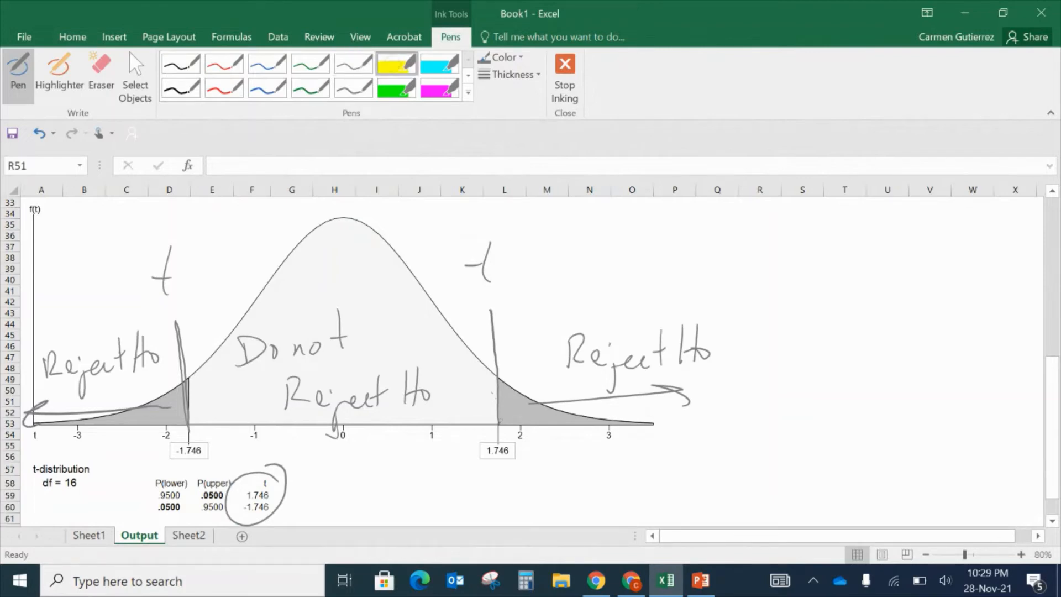
{"action": "left_click_drag", "start_coordinate": [468, 445], "coordinate": [525, 450]}
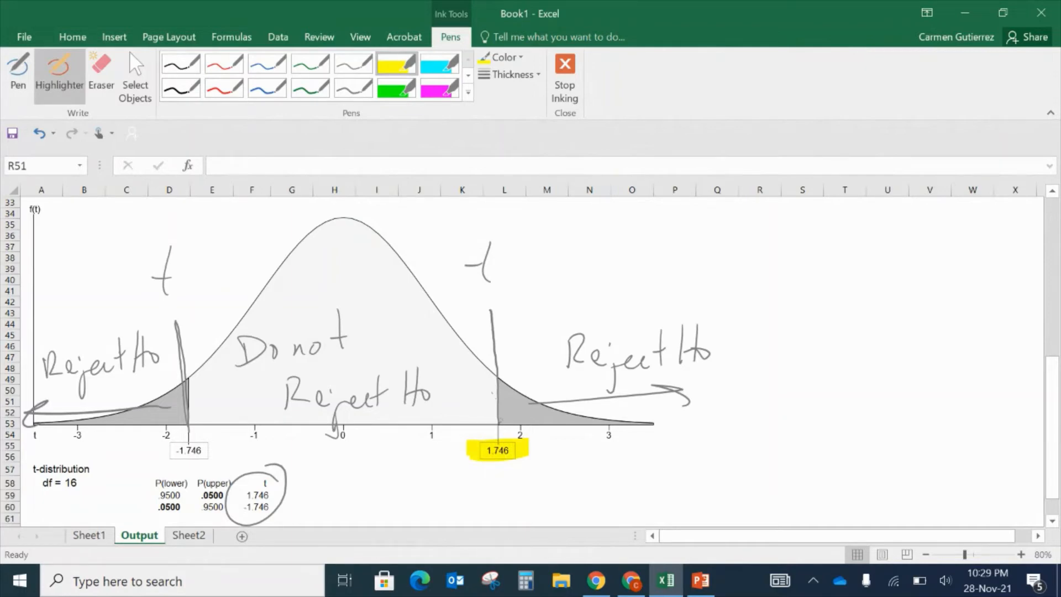
{"action": "mouse_move", "coordinate": [165, 442]}
{"action": "left_mouse_down"}
{"action": "mouse_move", "coordinate": [166, 462]}
{"action": "mouse_move", "coordinate": [205, 463]}
{"action": "left_mouse_up"}
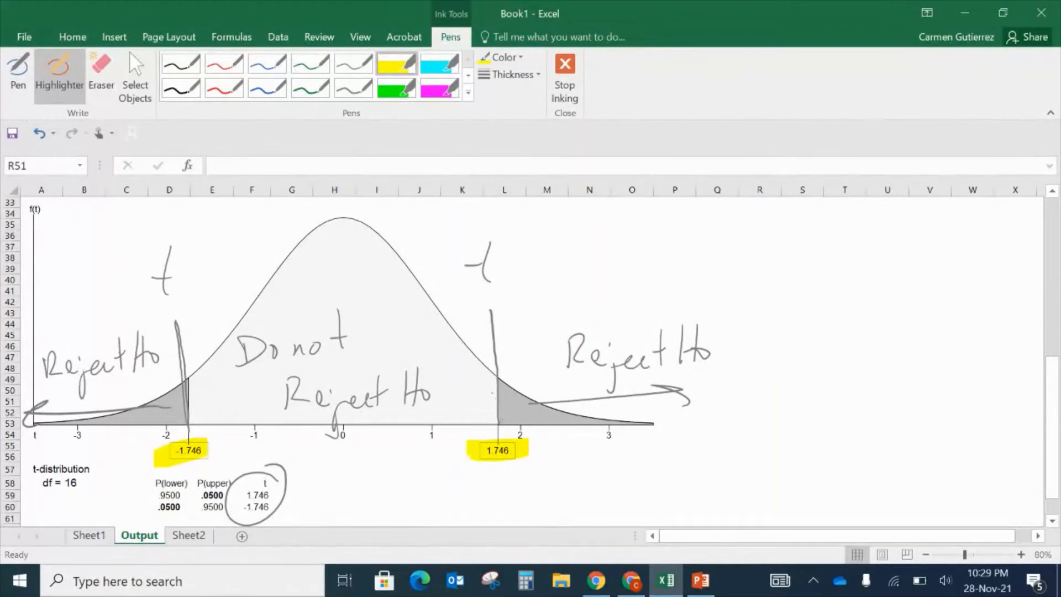
- Highlight the "t-distribution df = 16" label in green
{"action": "left_click", "coordinate": [396, 88]}
{"action": "mouse_move", "coordinate": [94, 467]}
{"action": "left_mouse_down"}
{"action": "mouse_move", "coordinate": [33, 484]}
{"action": "mouse_move", "coordinate": [24, 497]}
{"action": "left_mouse_up"}
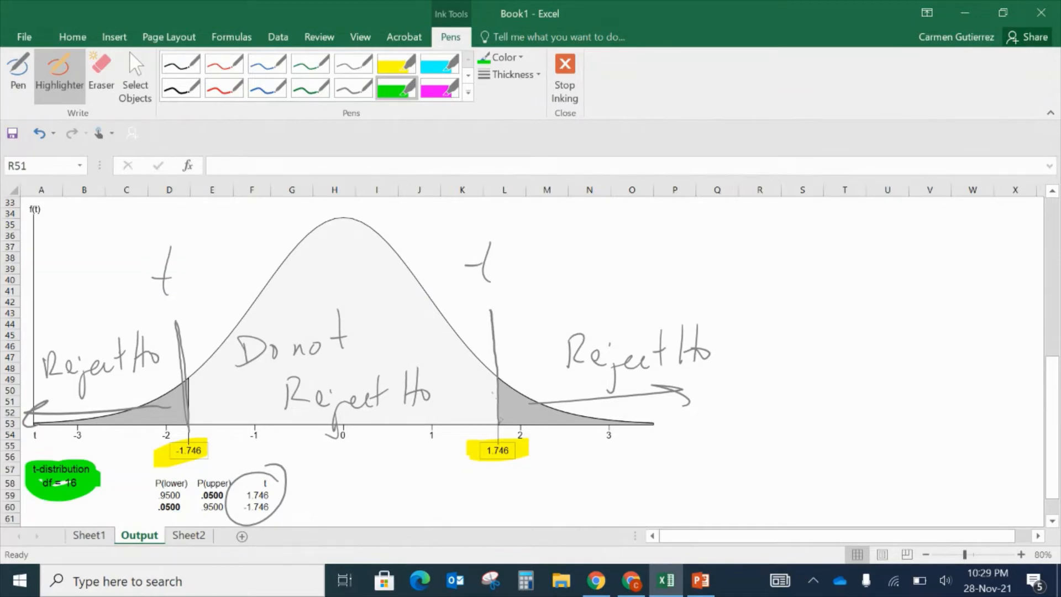
- Handwrite a circled 2 in blue beside the curve with an arrow pointing to α
{"action": "left_click", "coordinate": [268, 63]}
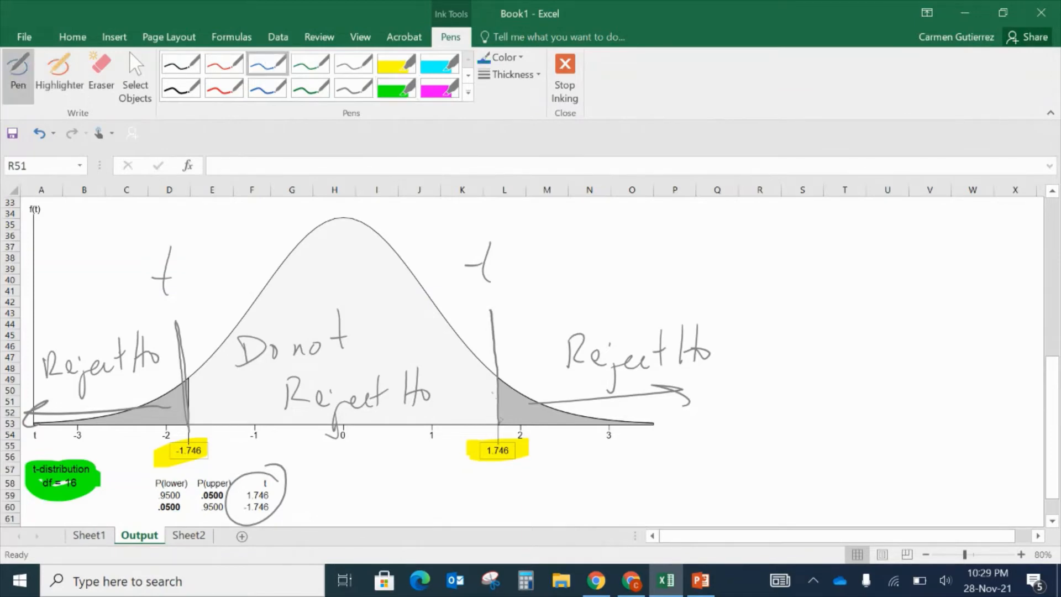
{"action": "left_click", "coordinate": [708, 255]}
{"action": "mouse_move", "coordinate": [694, 237]}
{"action": "left_mouse_down"}
{"action": "mouse_move", "coordinate": [706, 258]}
{"action": "mouse_move", "coordinate": [713, 237]}
{"action": "mouse_move", "coordinate": [777, 228]}
{"action": "left_mouse_up"}
{"action": "left_click_drag", "start_coordinate": [763, 222], "coordinate": [757, 239]}
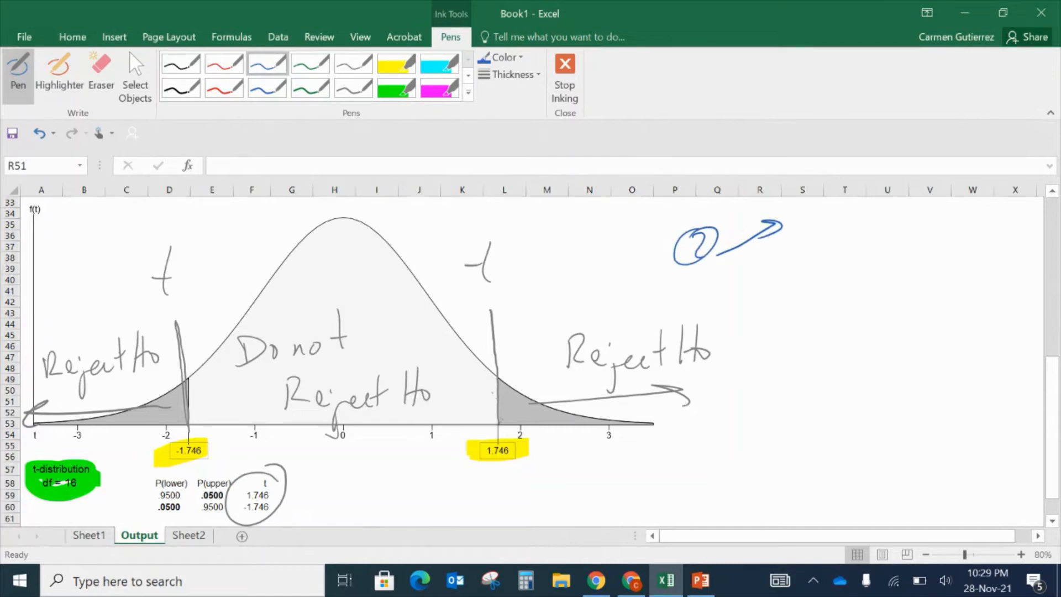
{"action": "mouse_move", "coordinate": [829, 215]}
{"action": "left_mouse_down"}
{"action": "mouse_move", "coordinate": [811, 231]}
{"action": "mouse_move", "coordinate": [831, 234]}
{"action": "left_mouse_up"}
- Add a second blue arrow from the circled 2 pointing to the handwritten formula "df = n₁ + n₂ − 2"
{"action": "mouse_move", "coordinate": [722, 254]}
{"action": "left_mouse_down"}
{"action": "mouse_move", "coordinate": [794, 289]}
{"action": "mouse_move", "coordinate": [780, 296]}
{"action": "left_mouse_up"}
{"action": "mouse_move", "coordinate": [832, 261]}
{"action": "left_mouse_down"}
{"action": "mouse_move", "coordinate": [828, 293]}
{"action": "mouse_move", "coordinate": [816, 292]}
{"action": "left_mouse_up"}
{"action": "left_click_drag", "start_coordinate": [854, 258], "coordinate": [843, 295]}
{"action": "left_click", "coordinate": [869, 268]}
{"action": "left_click_drag", "start_coordinate": [839, 277], "coordinate": [878, 277]}
{"action": "left_click_drag", "start_coordinate": [868, 284], "coordinate": [909, 293]}
{"action": "left_click_drag", "start_coordinate": [914, 286], "coordinate": [912, 302]}
{"action": "left_click_drag", "start_coordinate": [930, 267], "coordinate": [925, 290]}
{"action": "mouse_move", "coordinate": [921, 279]}
{"action": "left_mouse_down"}
{"action": "mouse_move", "coordinate": [973, 292]}
{"action": "mouse_move", "coordinate": [989, 275]}
{"action": "left_mouse_up"}
{"action": "left_click_drag", "start_coordinate": [992, 268], "coordinate": [1015, 287]}
{"action": "left_click", "coordinate": [1020, 284]}
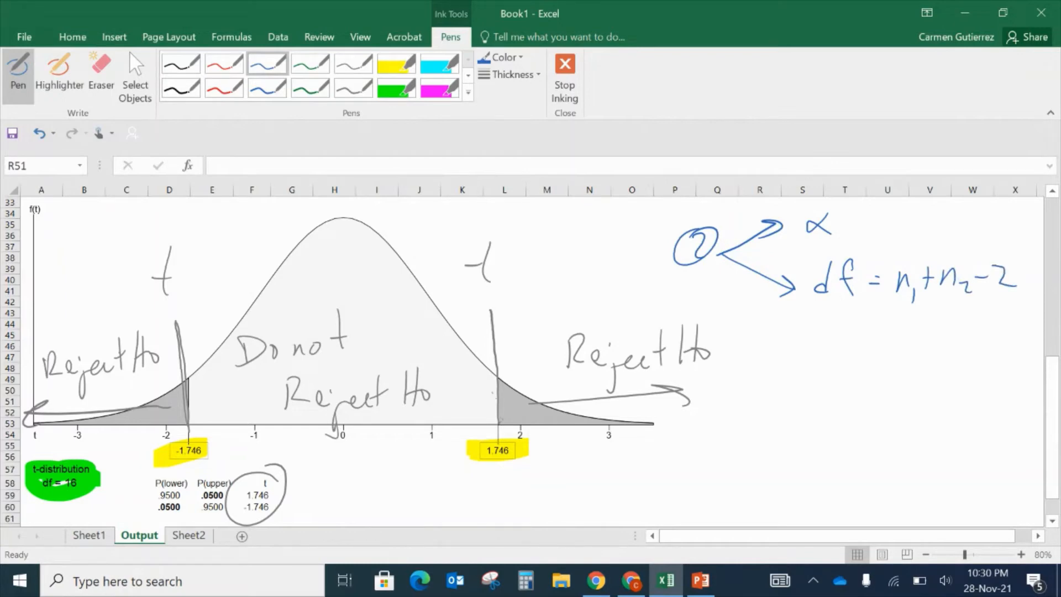
- Switch to PowerPoint, present the Step 4 slide, and mark the upper critical-value line and both rejection regions with a light green pen
{"action": "left_click", "coordinate": [702, 581]}
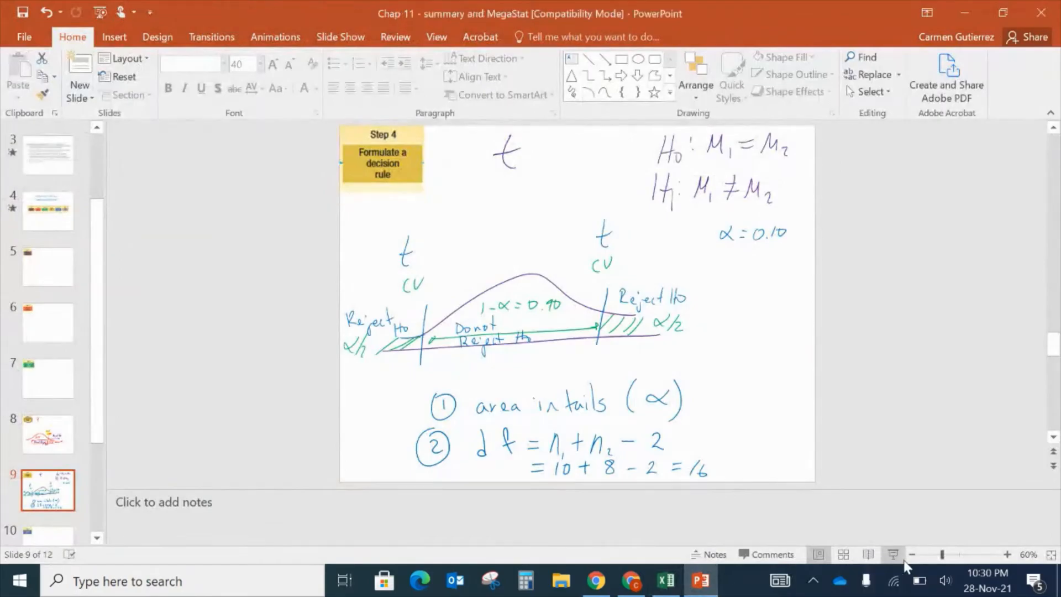
{"action": "left_click", "coordinate": [894, 555]}
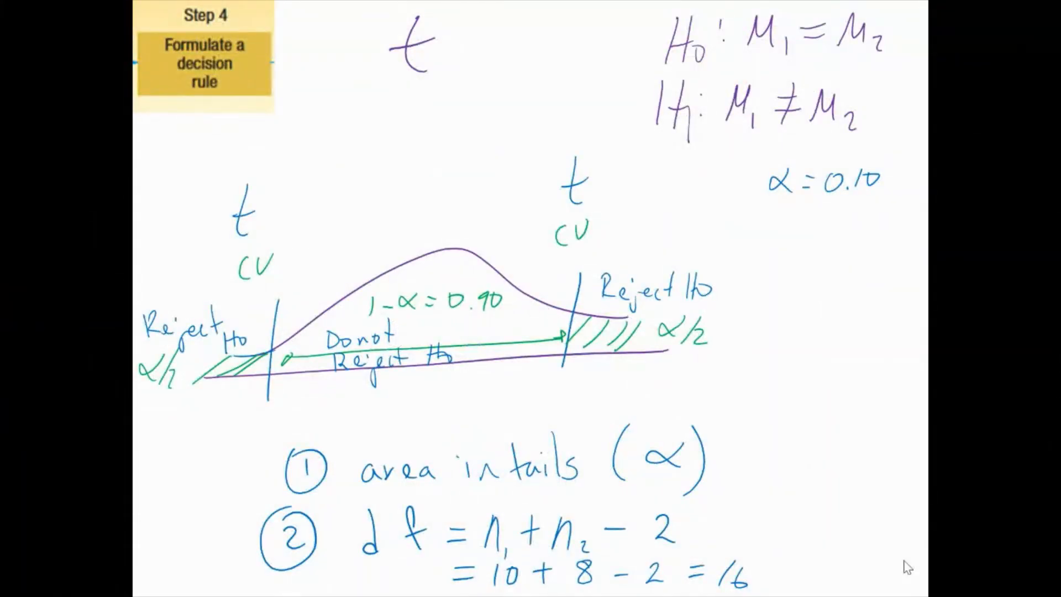
{"action": "left_click", "coordinate": [211, 580]}
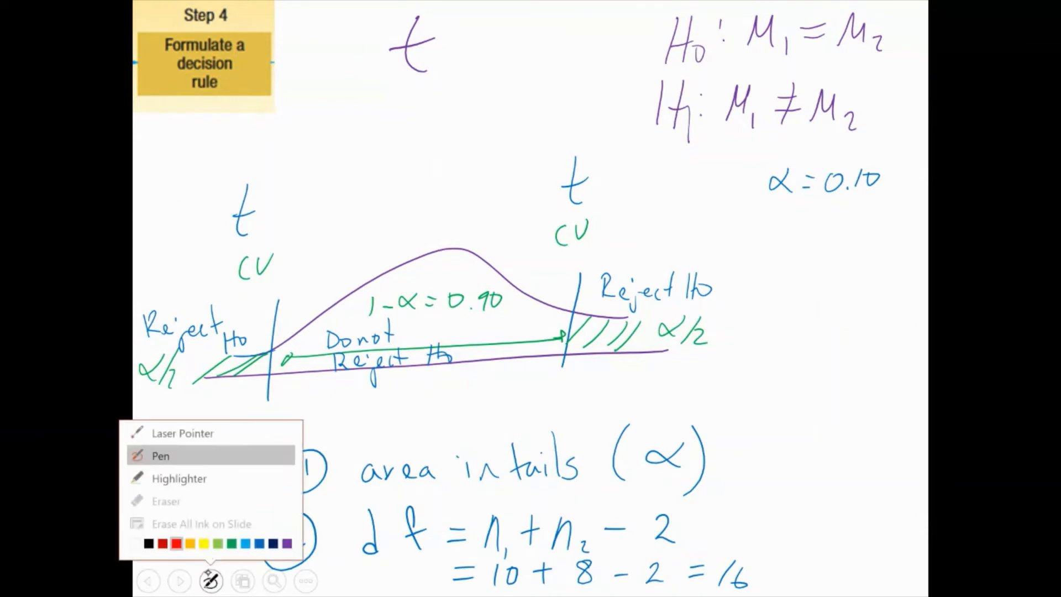
{"action": "left_click", "coordinate": [217, 543]}
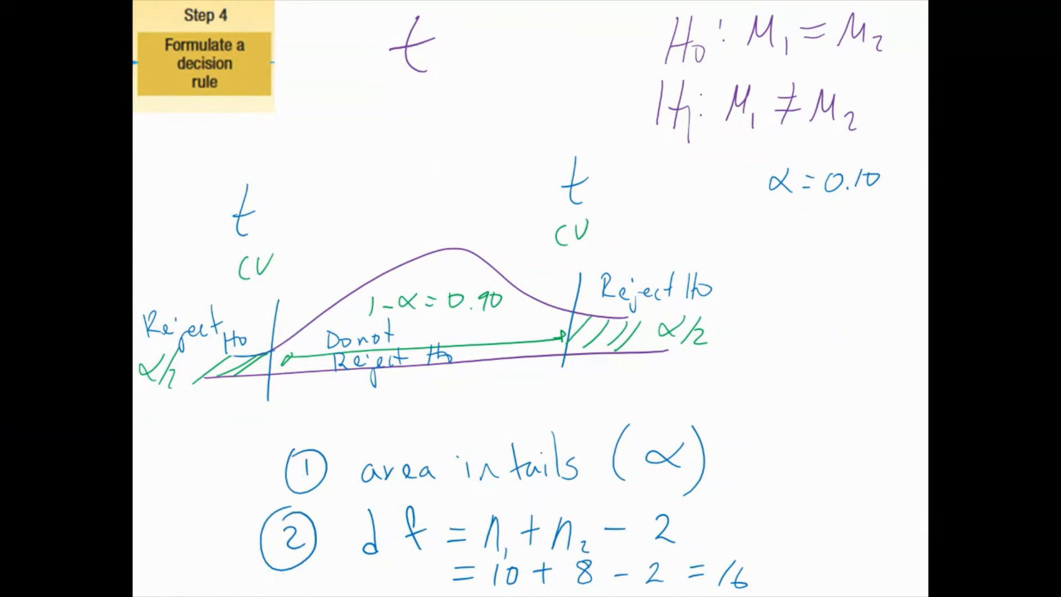
{"action": "mouse_move", "coordinate": [591, 294]}
{"action": "left_mouse_down"}
{"action": "mouse_move", "coordinate": [576, 259]}
{"action": "mouse_move", "coordinate": [591, 299]}
{"action": "mouse_move", "coordinate": [752, 290]}
{"action": "mouse_move", "coordinate": [749, 305]}
{"action": "left_mouse_up"}
{"action": "mouse_move", "coordinate": [270, 351]}
{"action": "left_mouse_down"}
{"action": "mouse_move", "coordinate": [143, 362]}
{"action": "mouse_move", "coordinate": [155, 373]}
{"action": "left_mouse_up"}
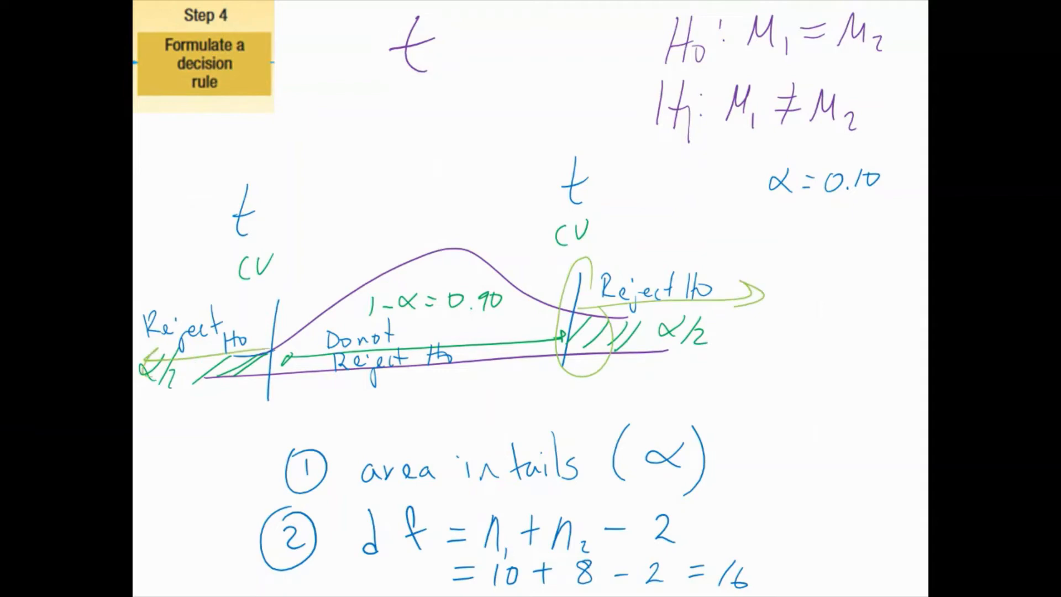
- Highlight the "Do not Reject Ho" region under the curve in yellow
{"action": "left_click", "coordinate": [211, 578]}
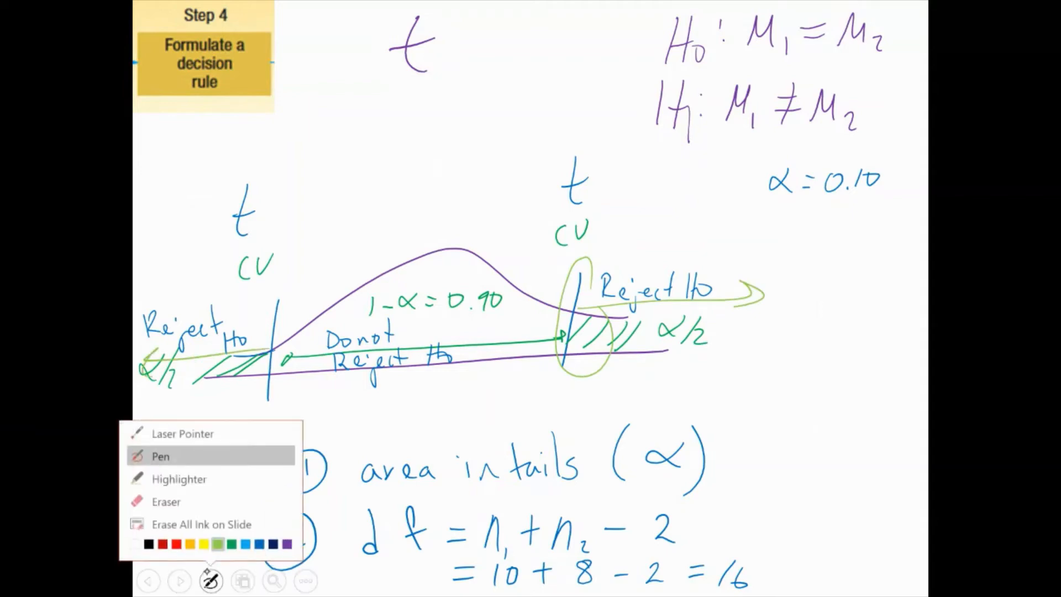
{"action": "left_click", "coordinate": [196, 479]}
{"action": "mouse_move", "coordinate": [275, 378]}
{"action": "left_mouse_down"}
{"action": "mouse_move", "coordinate": [326, 326]}
{"action": "mouse_move", "coordinate": [420, 263]}
{"action": "mouse_move", "coordinate": [508, 293]}
{"action": "mouse_move", "coordinate": [507, 377]}
{"action": "left_mouse_up"}
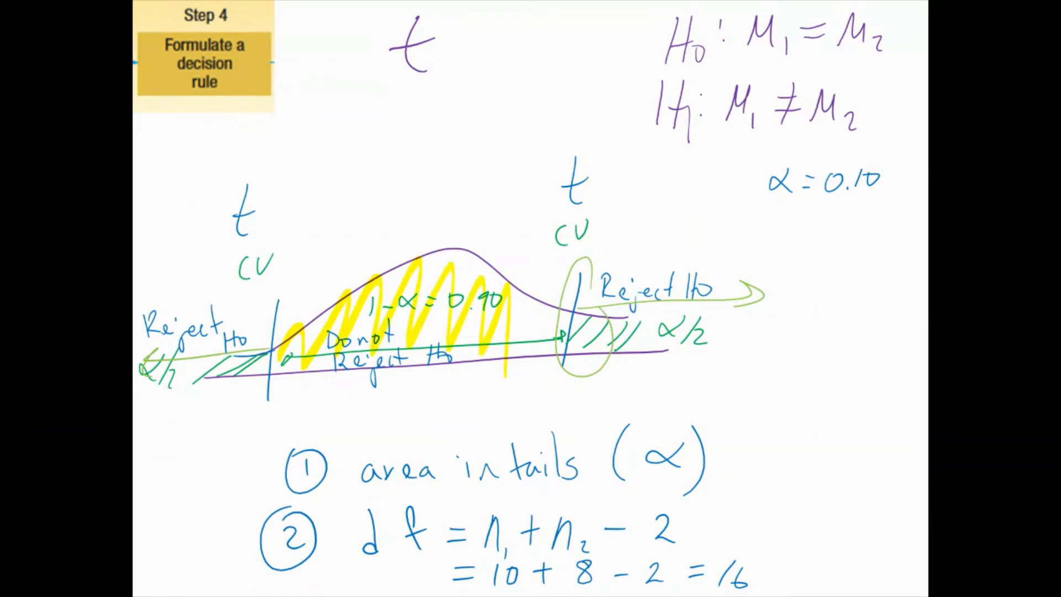
- Advance to the Step 5 slide and handwrite the title "Test Statistics" with a blue pen
{"action": "key", "text": "Right"}
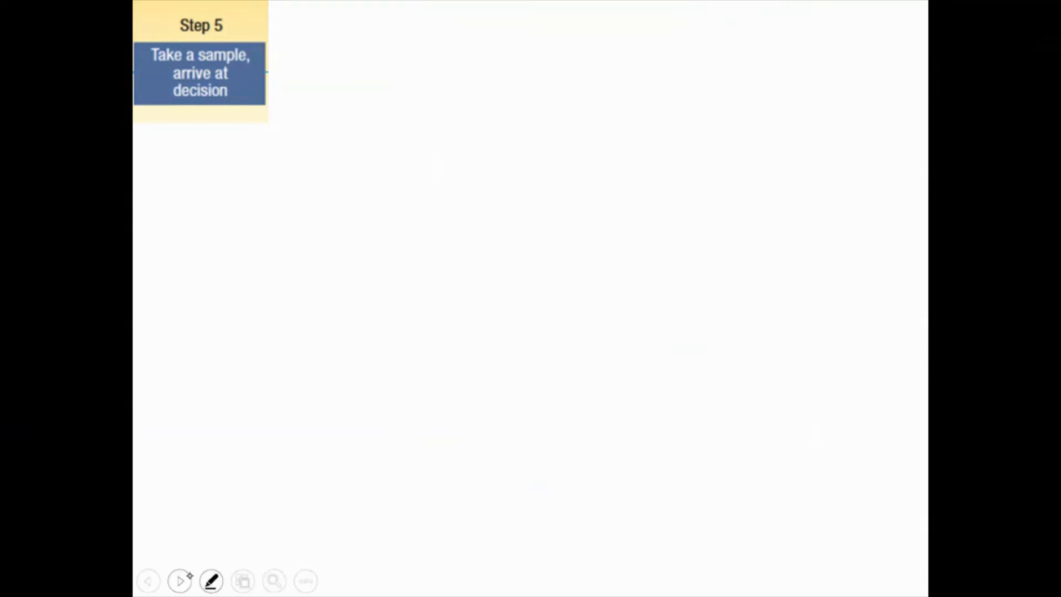
{"action": "left_click", "coordinate": [211, 580]}
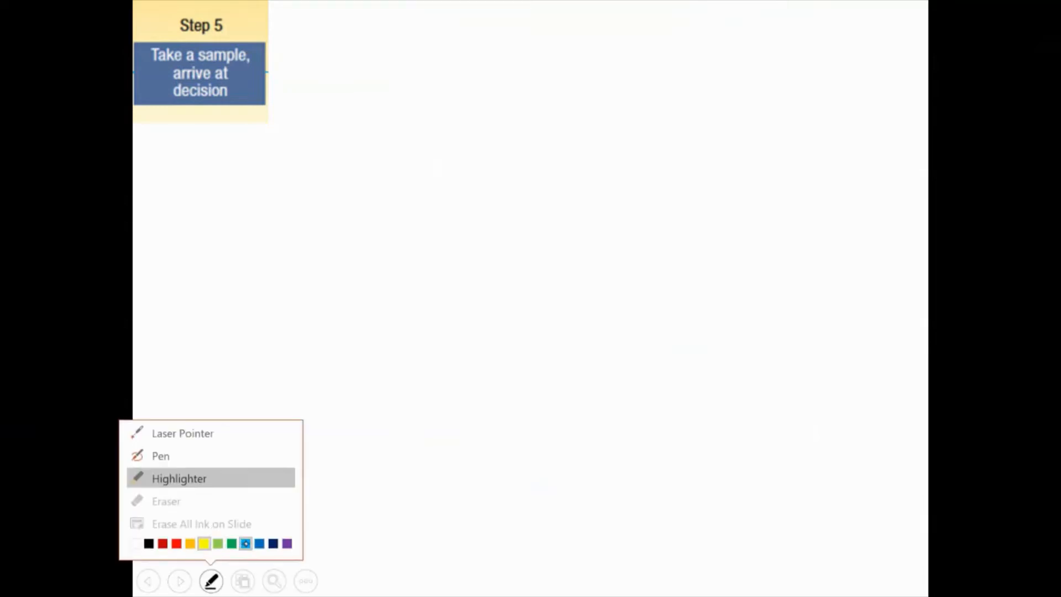
{"action": "left_click", "coordinate": [229, 457]}
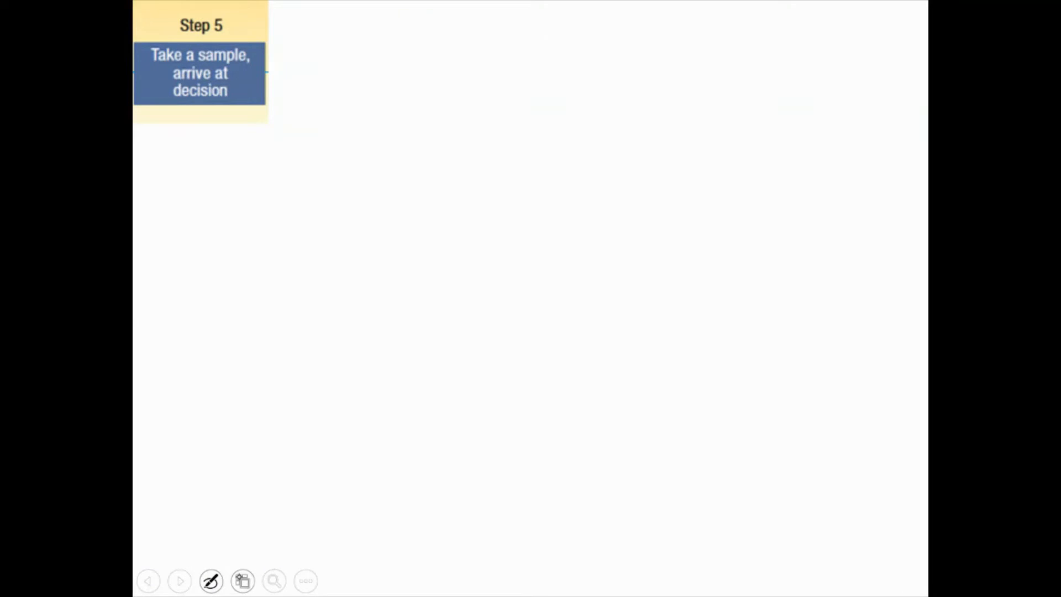
{"action": "left_click", "coordinate": [212, 581]}
{"action": "left_click", "coordinate": [260, 543]}
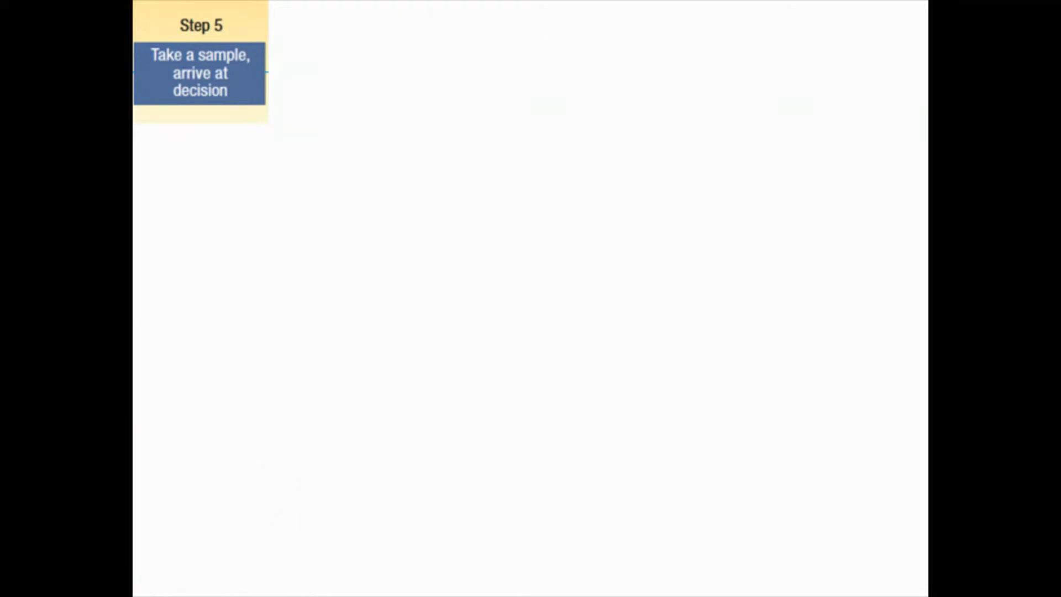
{"action": "left_click_drag", "start_coordinate": [298, 28], "coordinate": [372, 23]}
{"action": "left_click_drag", "start_coordinate": [337, 24], "coordinate": [330, 71]}
{"action": "left_click_drag", "start_coordinate": [349, 61], "coordinate": [358, 71]}
{"action": "left_click_drag", "start_coordinate": [377, 52], "coordinate": [364, 71]}
{"action": "left_click_drag", "start_coordinate": [399, 19], "coordinate": [390, 72]}
{"action": "left_click_drag", "start_coordinate": [381, 46], "coordinate": [408, 43]}
{"action": "mouse_move", "coordinate": [509, 28]}
{"action": "left_mouse_down"}
{"action": "mouse_move", "coordinate": [506, 60]}
{"action": "mouse_move", "coordinate": [483, 69]}
{"action": "left_mouse_up"}
{"action": "mouse_move", "coordinate": [529, 16]}
{"action": "left_mouse_down"}
{"action": "mouse_move", "coordinate": [525, 75]}
{"action": "mouse_move", "coordinate": [561, 66]}
{"action": "left_mouse_up"}
{"action": "left_click_drag", "start_coordinate": [575, 20], "coordinate": [572, 67]}
{"action": "left_click_drag", "start_coordinate": [567, 40], "coordinate": [580, 37]}
{"action": "left_click_drag", "start_coordinate": [587, 44], "coordinate": [586, 65]}
{"action": "left_click", "coordinate": [590, 35]}
{"action": "mouse_move", "coordinate": [635, 9]}
{"action": "left_mouse_down"}
{"action": "mouse_move", "coordinate": [638, 62]}
{"action": "mouse_move", "coordinate": [671, 58]}
{"action": "left_mouse_up"}
{"action": "left_click", "coordinate": [654, 39]}
{"action": "left_click_drag", "start_coordinate": [691, 40], "coordinate": [676, 59]}
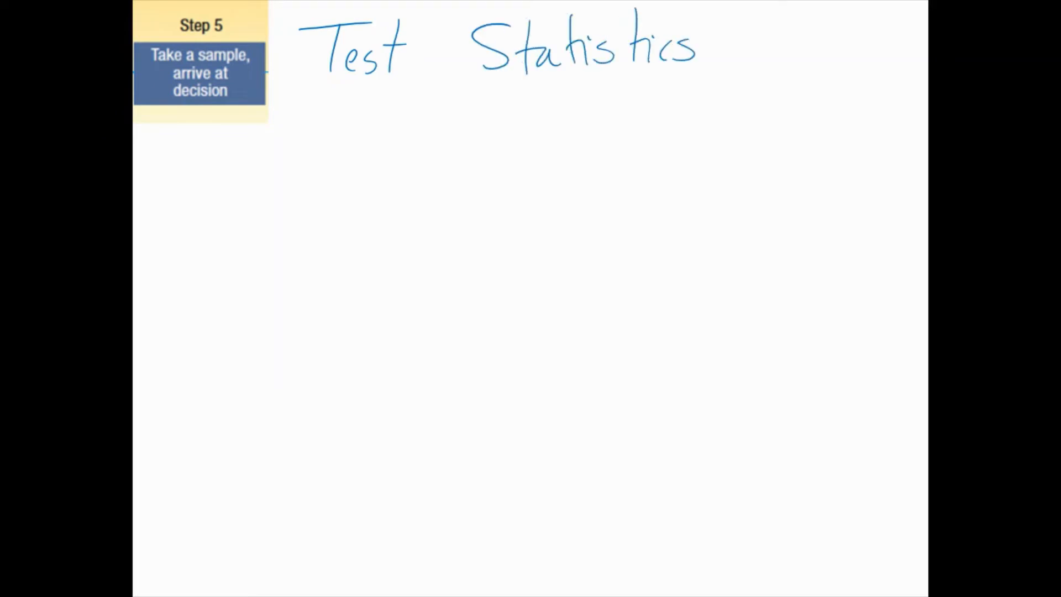
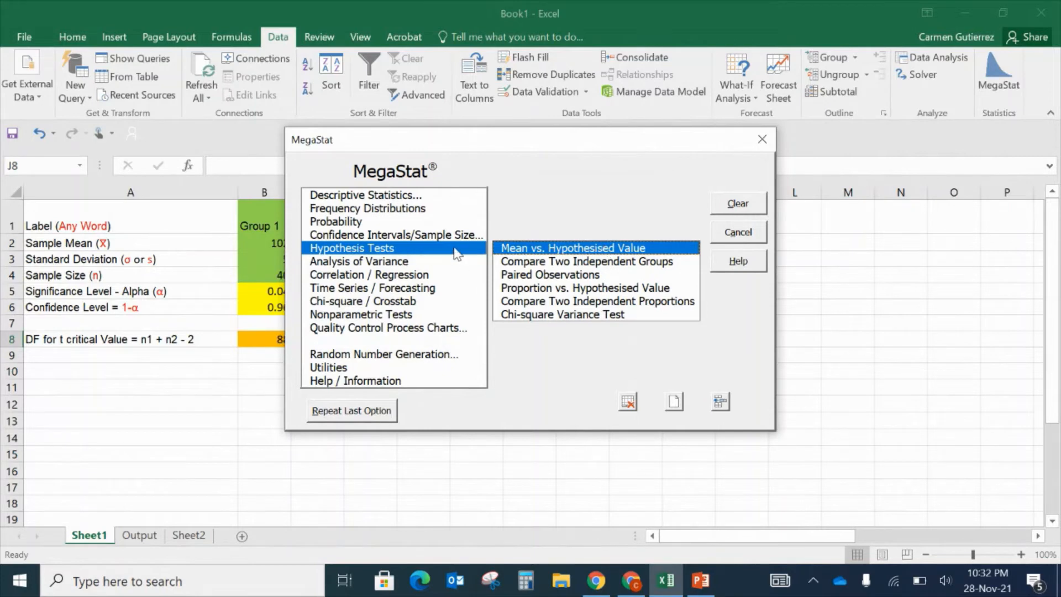
{"action": "left_click", "coordinate": [532, 251]}
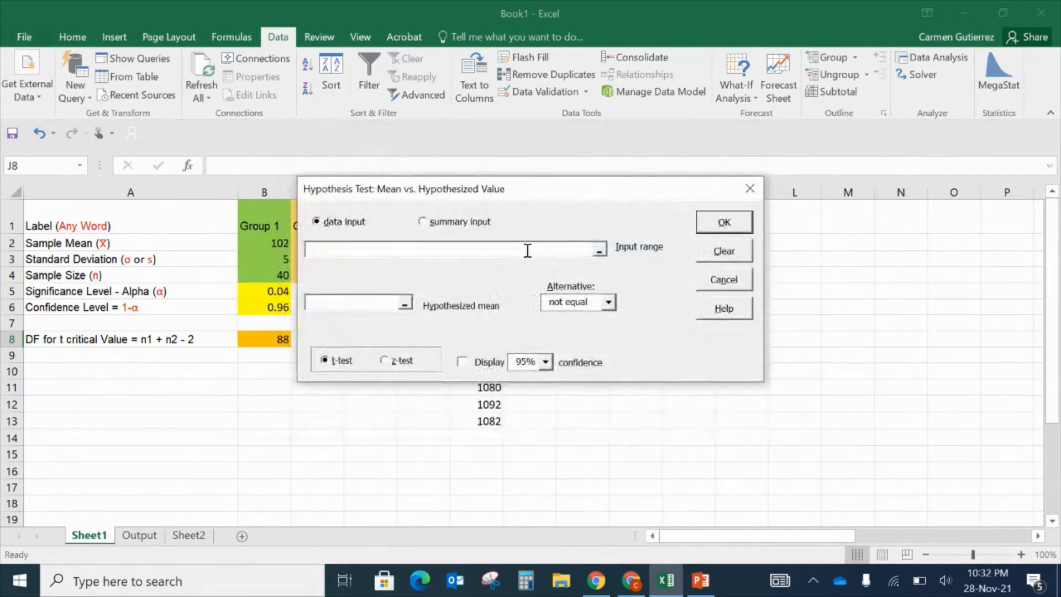
{"action": "left_click", "coordinate": [725, 280]}
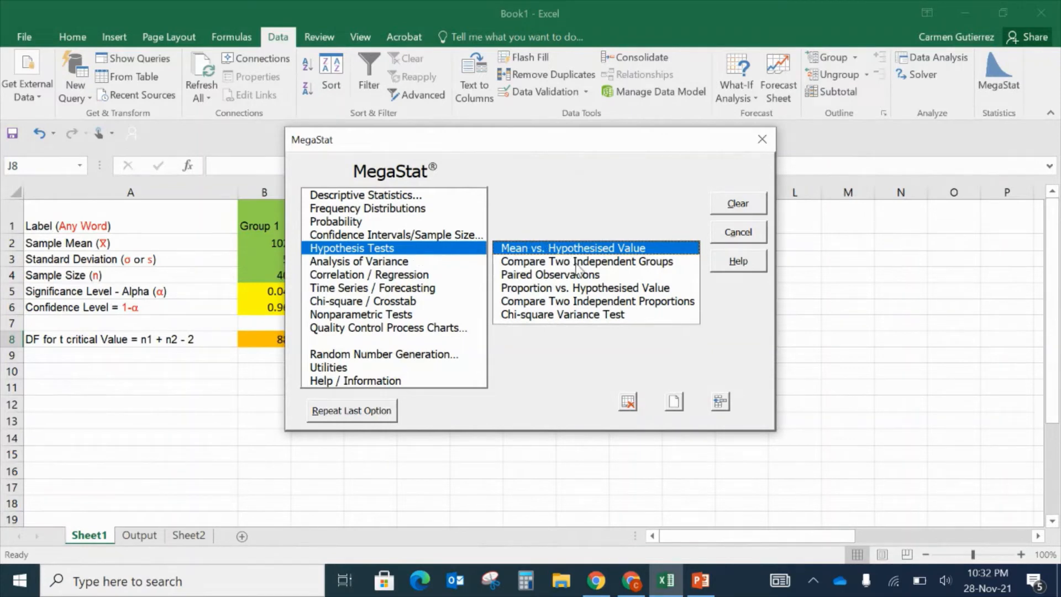
{"action": "left_click", "coordinate": [576, 262]}
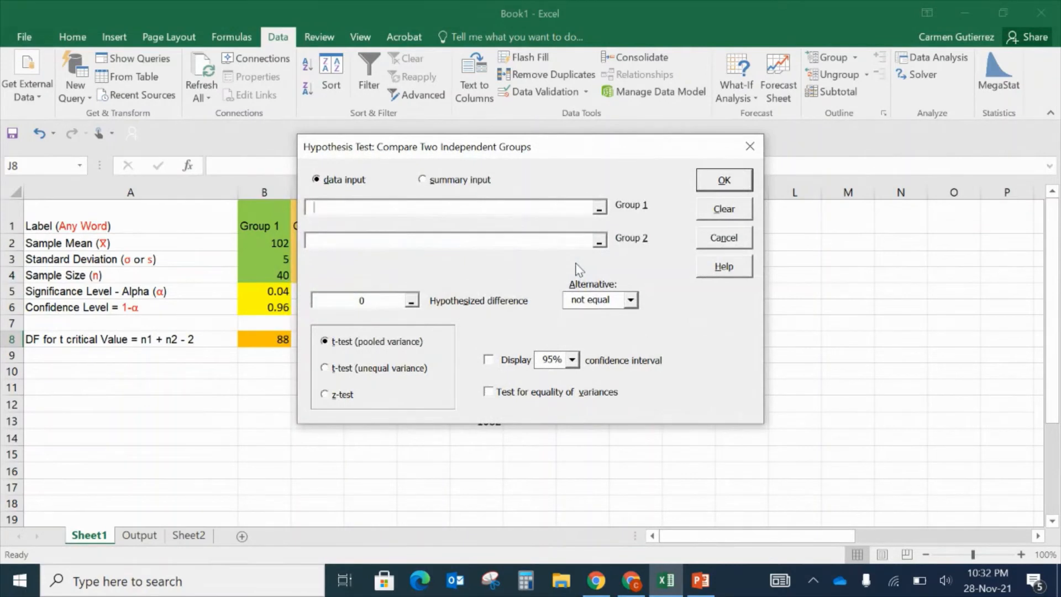
{"action": "left_click_drag", "start_coordinate": [522, 153], "coordinate": [624, 150]}
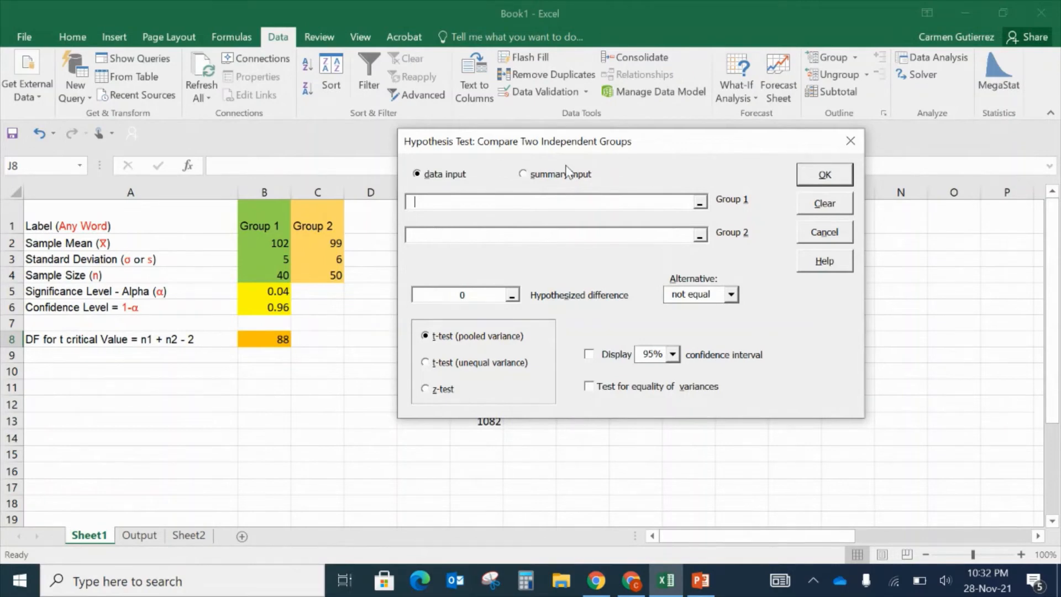
{"action": "left_click", "coordinate": [440, 176]}
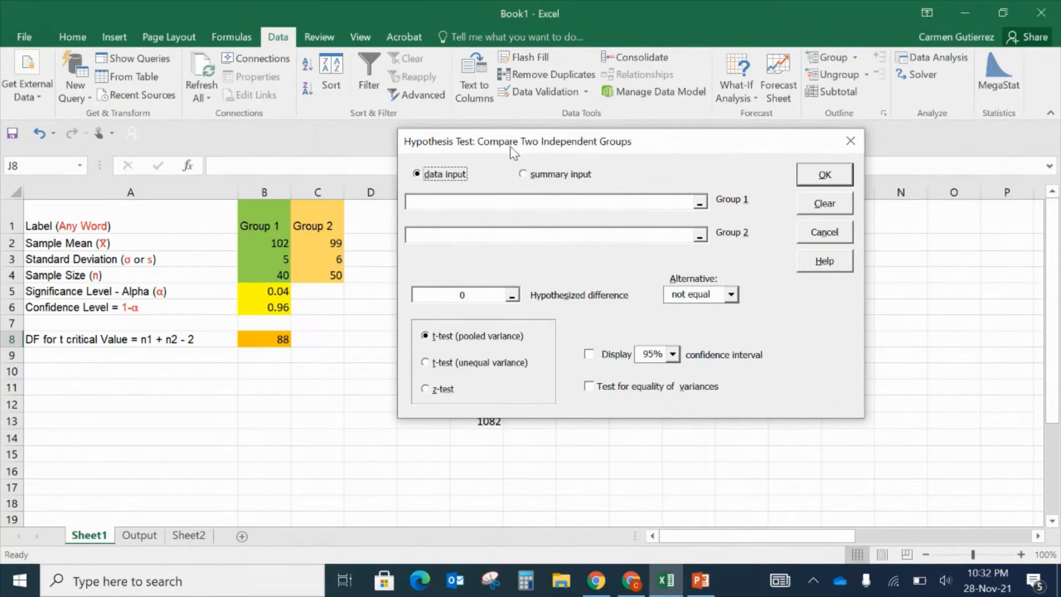
{"action": "left_click_drag", "start_coordinate": [514, 152], "coordinate": [781, 164]}
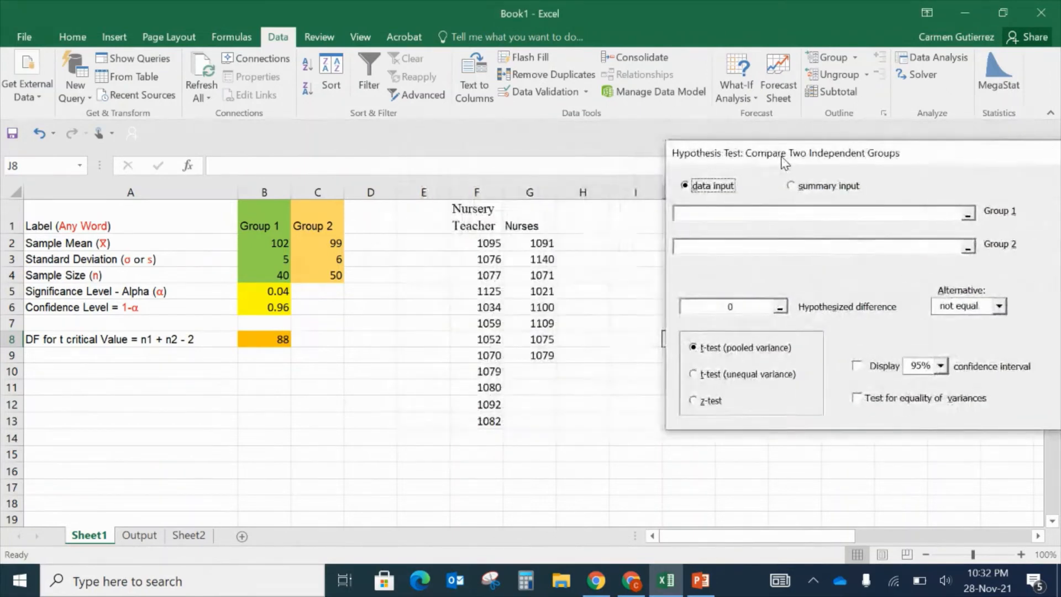
{"action": "left_click", "coordinate": [749, 218]}
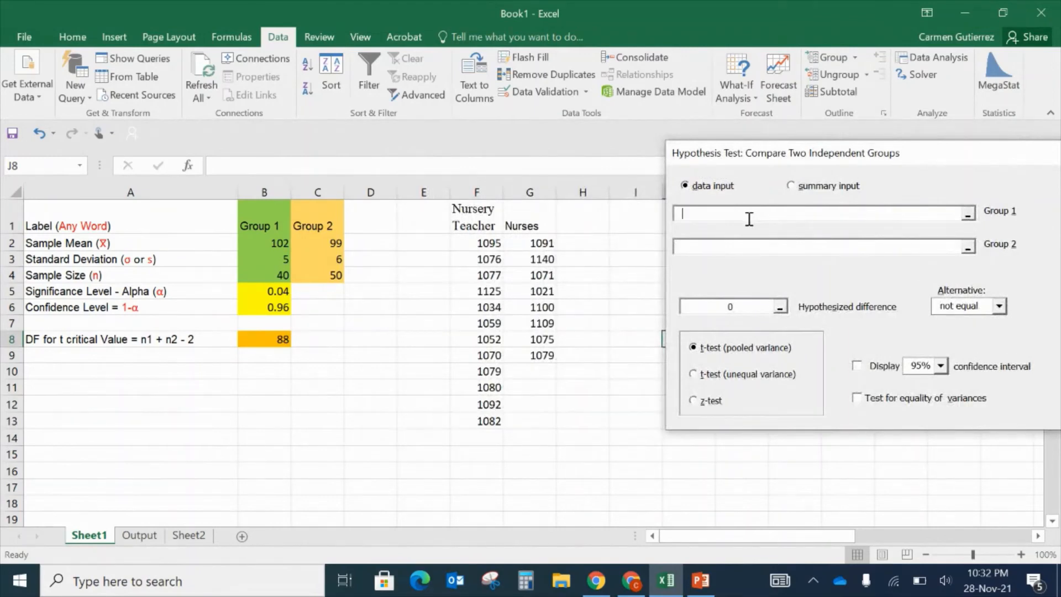
{"action": "left_click", "coordinate": [475, 189]}
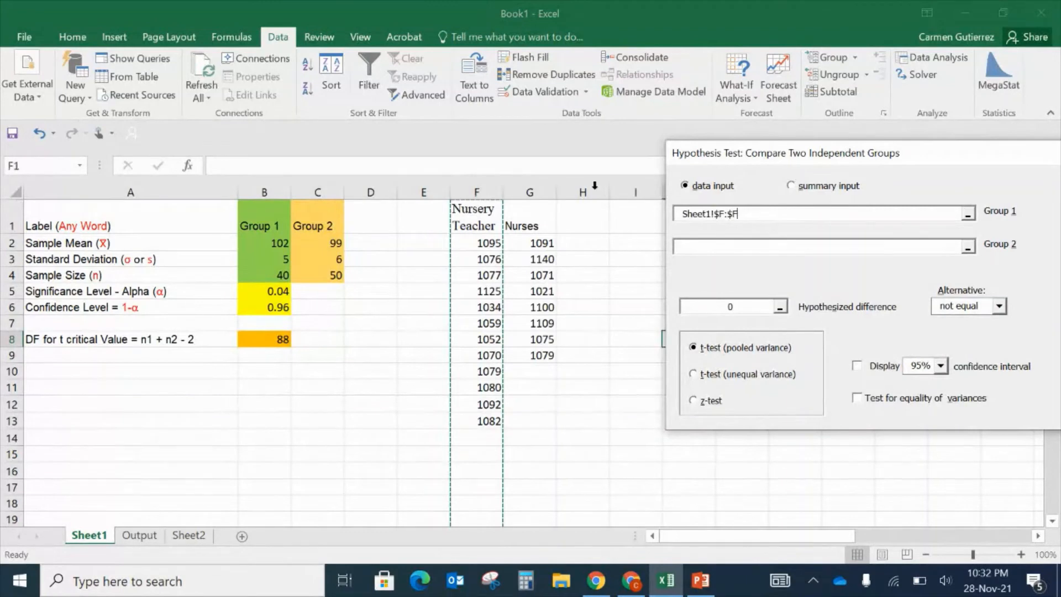
{"action": "left_click", "coordinate": [529, 189]}
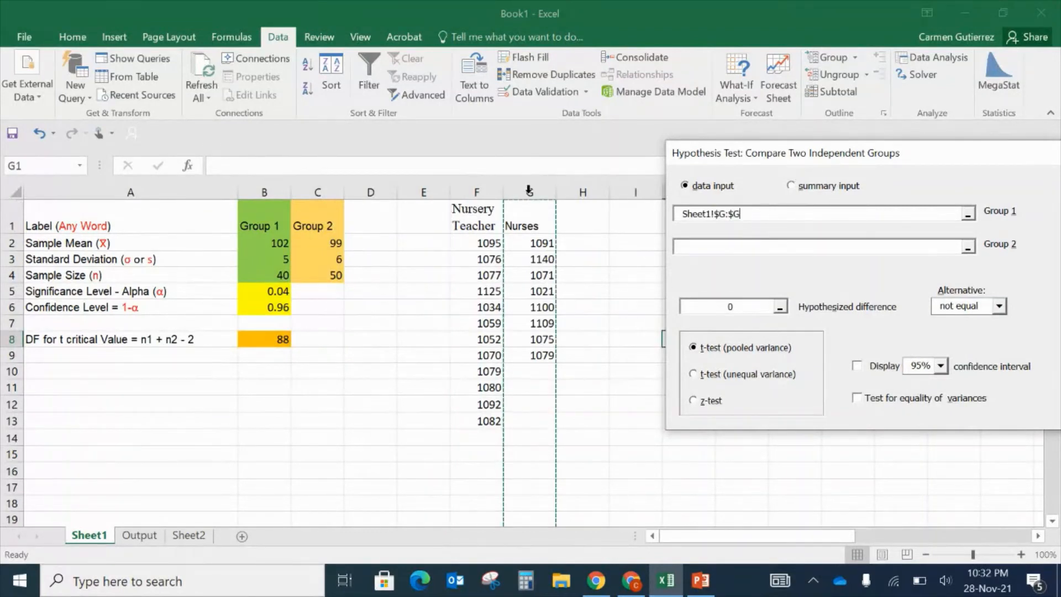
{"action": "left_click", "coordinate": [471, 192]}
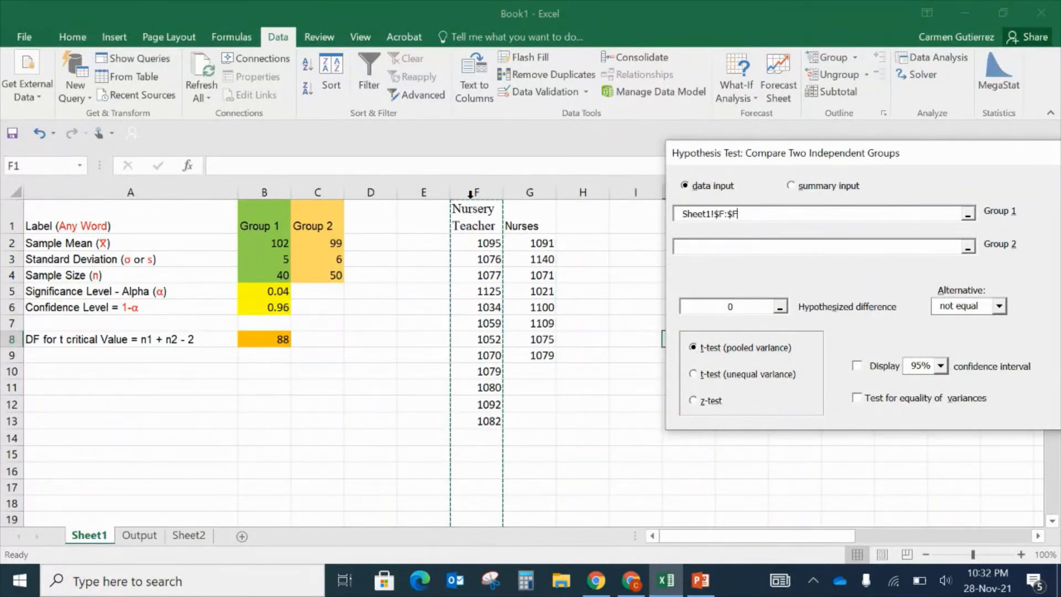
{"action": "left_click", "coordinate": [534, 191]}
{"action": "left_click", "coordinate": [479, 213]}
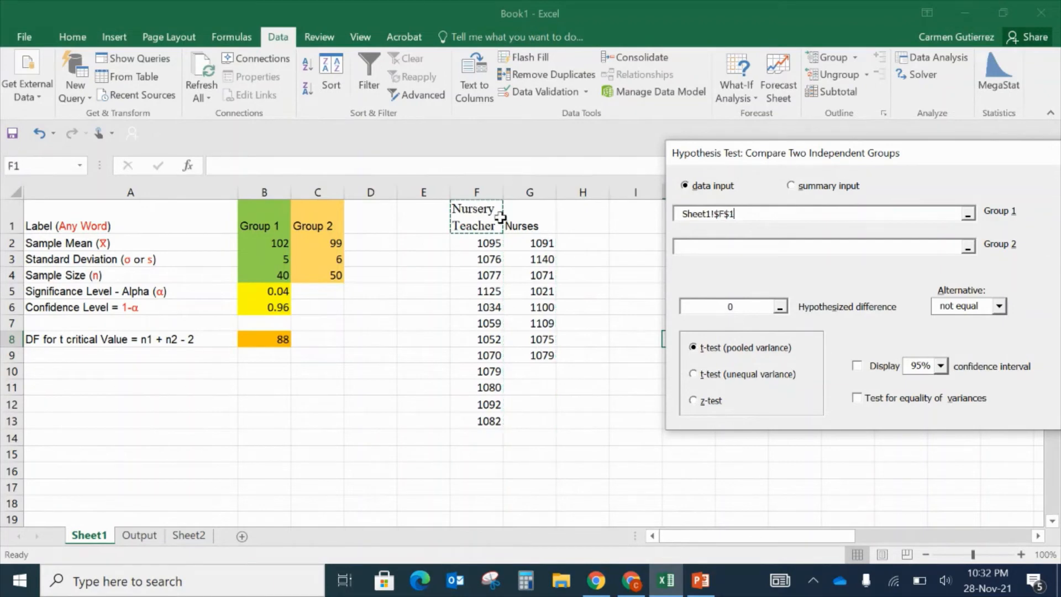
{"action": "left_click", "coordinate": [536, 219]}
{"action": "left_click", "coordinate": [784, 216]}
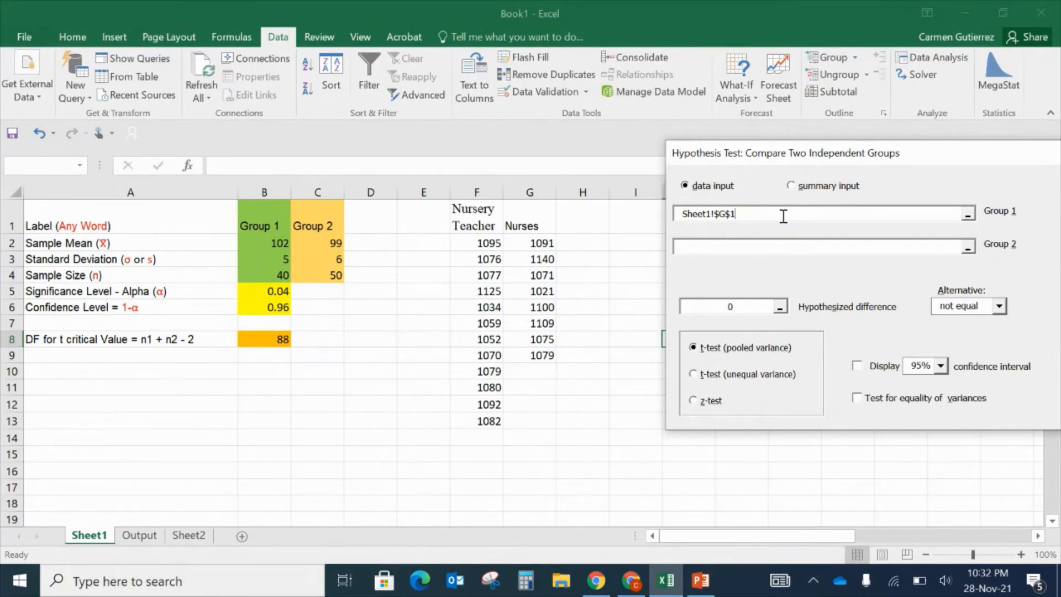
{"action": "left_click_drag", "start_coordinate": [900, 165], "coordinate": [679, 153]}
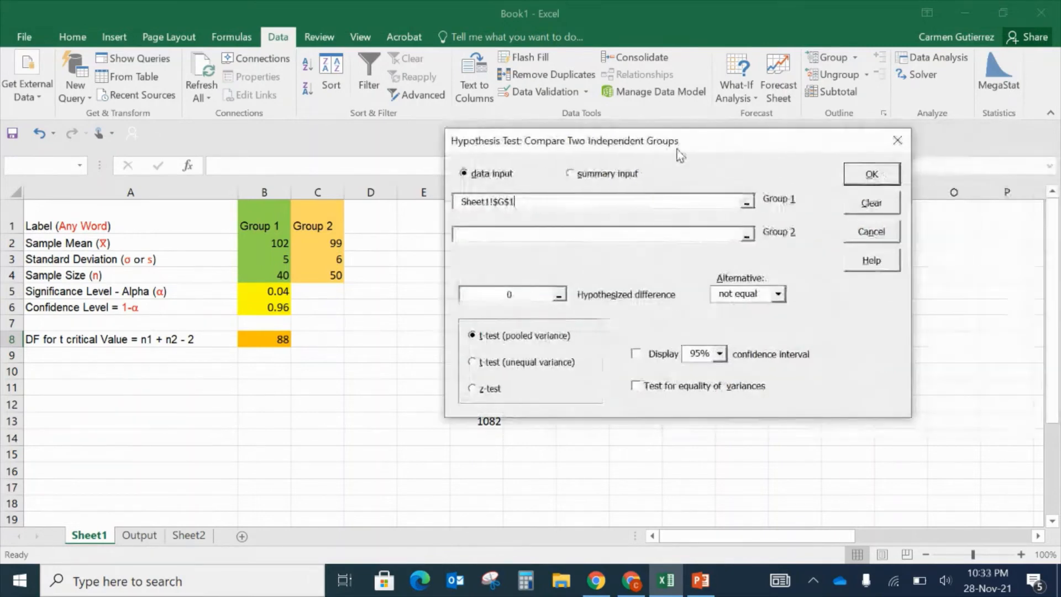
{"action": "left_click", "coordinate": [866, 229]}
{"action": "left_click", "coordinate": [741, 230]}
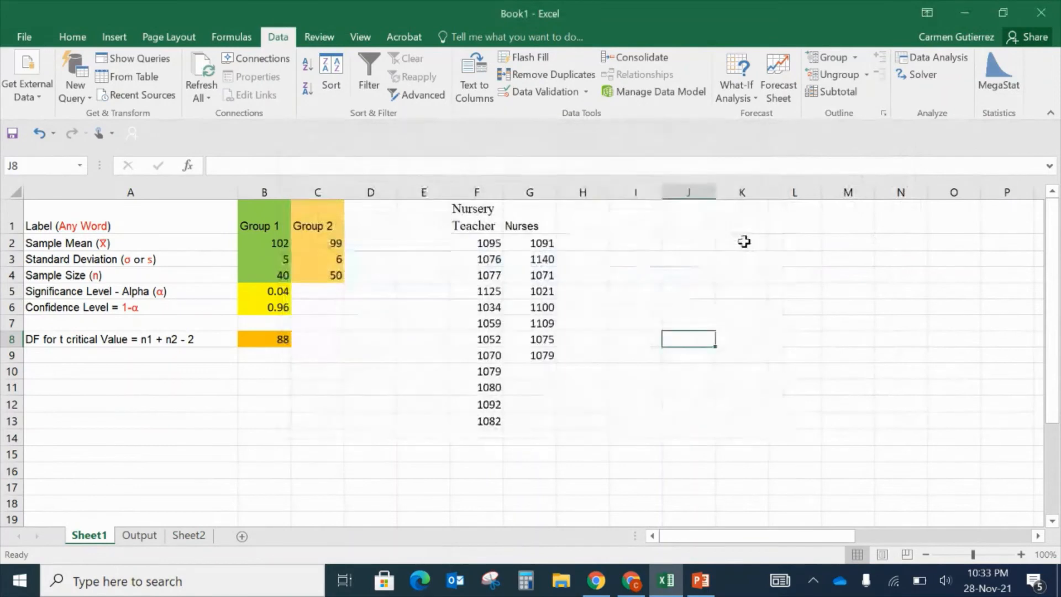
- Handwrite in blue ink, beside the data columns, a circled 1, "H₀:" and below it the start of the alternative hypothesis, "H₁: μ"
{"action": "left_click", "coordinate": [742, 258]}
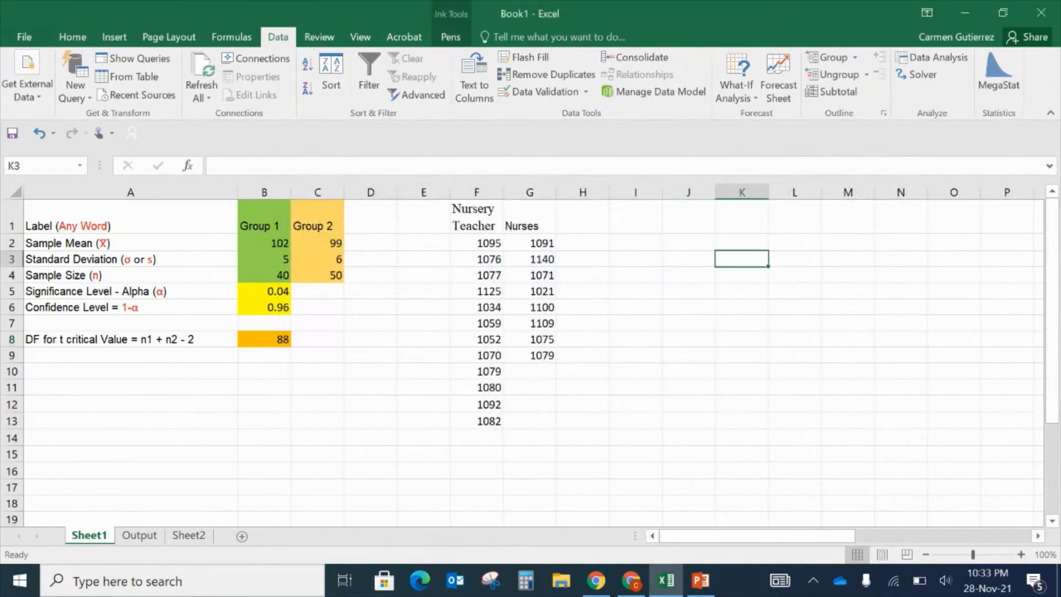
{"action": "left_click", "coordinate": [450, 37]}
{"action": "mouse_move", "coordinate": [625, 220]}
{"action": "left_mouse_down"}
{"action": "mouse_move", "coordinate": [649, 279]}
{"action": "mouse_move", "coordinate": [668, 261]}
{"action": "left_mouse_up"}
{"action": "mouse_move", "coordinate": [666, 247]}
{"action": "left_mouse_down"}
{"action": "mouse_move", "coordinate": [664, 287]}
{"action": "mouse_move", "coordinate": [675, 295]}
{"action": "mouse_move", "coordinate": [676, 277]}
{"action": "left_mouse_up"}
{"action": "left_click_drag", "start_coordinate": [649, 327], "coordinate": [645, 366]}
{"action": "left_click_drag", "start_coordinate": [662, 322], "coordinate": [658, 364]}
{"action": "mouse_move", "coordinate": [650, 348]}
{"action": "left_mouse_down"}
{"action": "mouse_move", "coordinate": [662, 345]}
{"action": "mouse_move", "coordinate": [667, 374]}
{"action": "left_mouse_up"}
{"action": "left_click_drag", "start_coordinate": [700, 331], "coordinate": [699, 362]}
{"action": "mouse_move", "coordinate": [701, 332]}
{"action": "left_mouse_down"}
{"action": "mouse_move", "coordinate": [718, 329]}
{"action": "mouse_move", "coordinate": [720, 356]}
{"action": "left_mouse_up"}
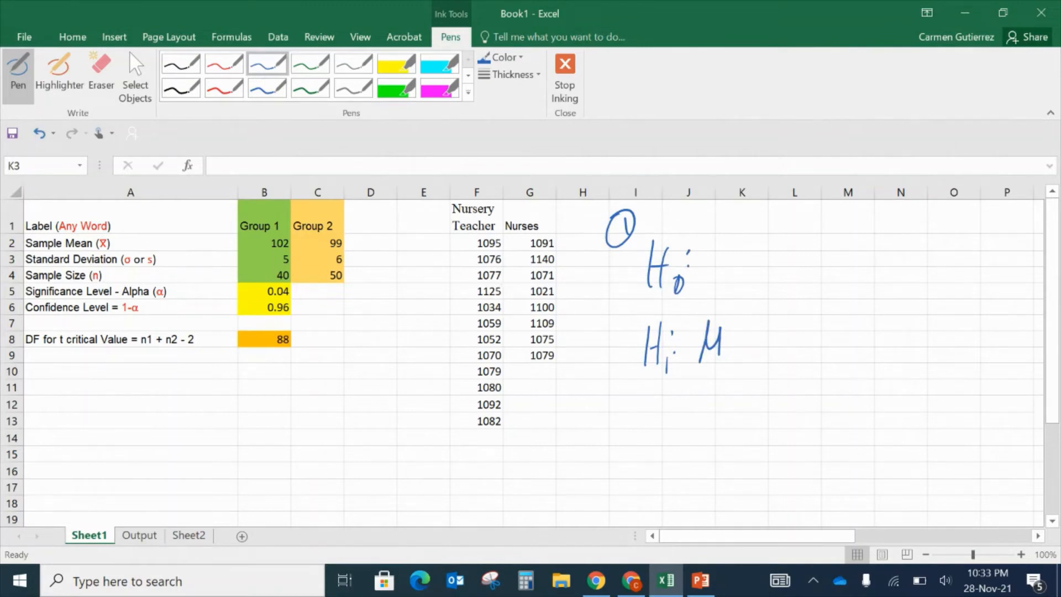
- Number the Nursery Teacher column 1 and the Nurses column 2 in ink, and complete the alternative hypothesis as "H₁: μ₁ < μ₂"
{"action": "mouse_move", "coordinate": [490, 209]}
{"action": "left_mouse_down"}
{"action": "mouse_move", "coordinate": [494, 221]}
{"action": "mouse_move", "coordinate": [550, 218]}
{"action": "left_mouse_up"}
{"action": "left_click_drag", "start_coordinate": [732, 357], "coordinate": [730, 372]}
{"action": "mouse_move", "coordinate": [787, 320]}
{"action": "left_mouse_down"}
{"action": "mouse_move", "coordinate": [788, 352]}
{"action": "mouse_move", "coordinate": [827, 323]}
{"action": "mouse_move", "coordinate": [833, 360]}
{"action": "mouse_move", "coordinate": [849, 366]}
{"action": "left_mouse_up"}
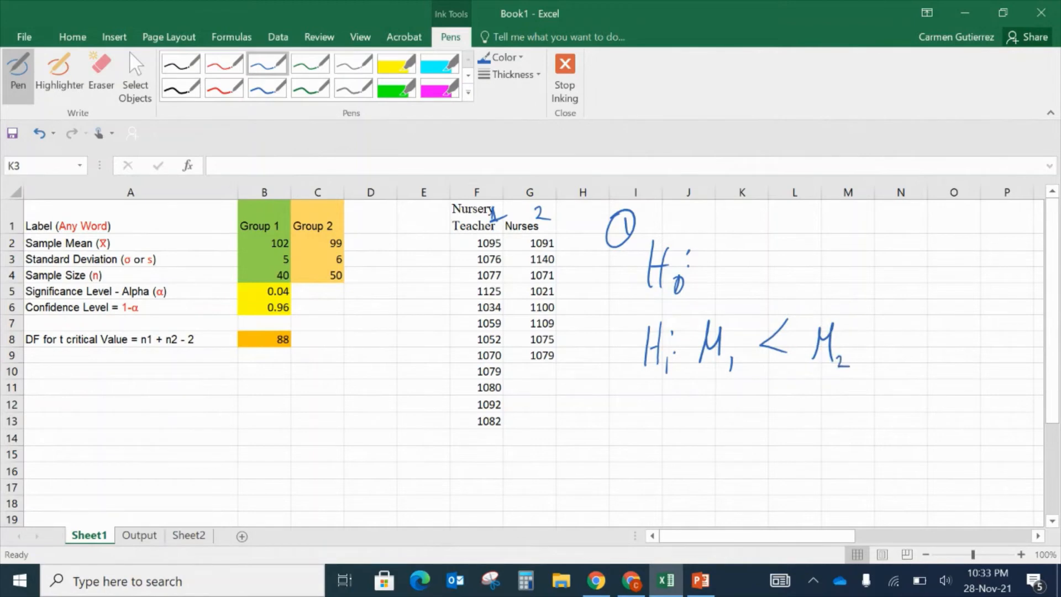
- Complete the handwritten null hypothesis as "H₀: μ₁ ≥ μ₂"
{"action": "mouse_move", "coordinate": [709, 293]}
{"action": "left_mouse_down"}
{"action": "mouse_move", "coordinate": [724, 256]}
{"action": "mouse_move", "coordinate": [731, 305]}
{"action": "left_mouse_up"}
{"action": "mouse_move", "coordinate": [756, 250]}
{"action": "left_mouse_down"}
{"action": "mouse_move", "coordinate": [771, 262]}
{"action": "mouse_move", "coordinate": [757, 272]}
{"action": "left_mouse_up"}
{"action": "mouse_move", "coordinate": [748, 282]}
{"action": "left_mouse_down"}
{"action": "mouse_move", "coordinate": [769, 276]}
{"action": "mouse_move", "coordinate": [810, 291]}
{"action": "left_mouse_up"}
{"action": "left_click_drag", "start_coordinate": [811, 284], "coordinate": [826, 294]}
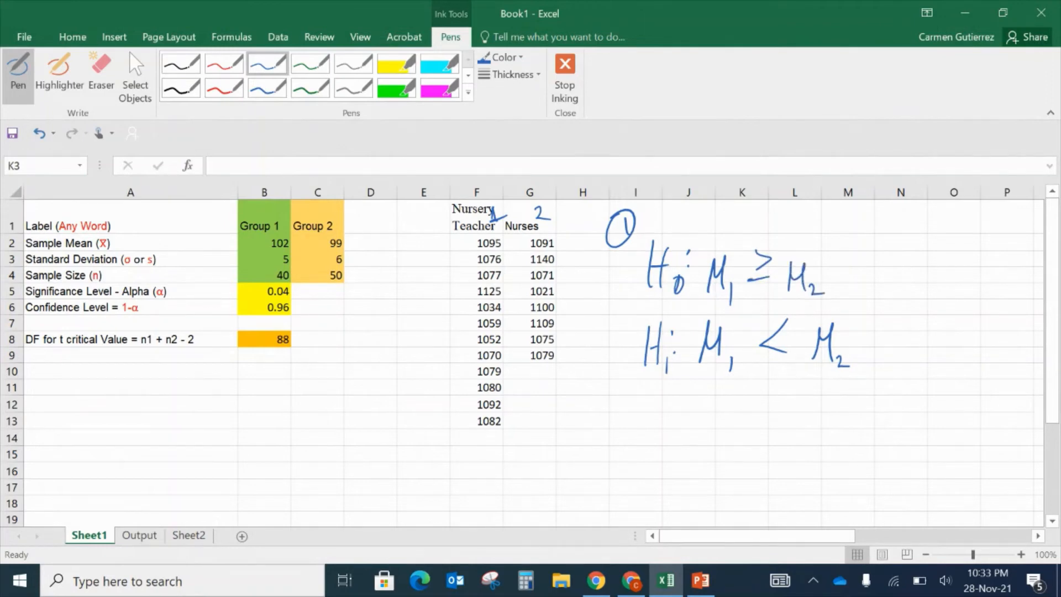
- Highlight the "<" sign of the alternative hypothesis in yellow and stop inking
{"action": "left_click", "coordinate": [60, 72]}
{"action": "mouse_move", "coordinate": [780, 339]}
{"action": "left_mouse_down"}
{"action": "mouse_move", "coordinate": [762, 354]}
{"action": "mouse_move", "coordinate": [786, 323]}
{"action": "left_mouse_up"}
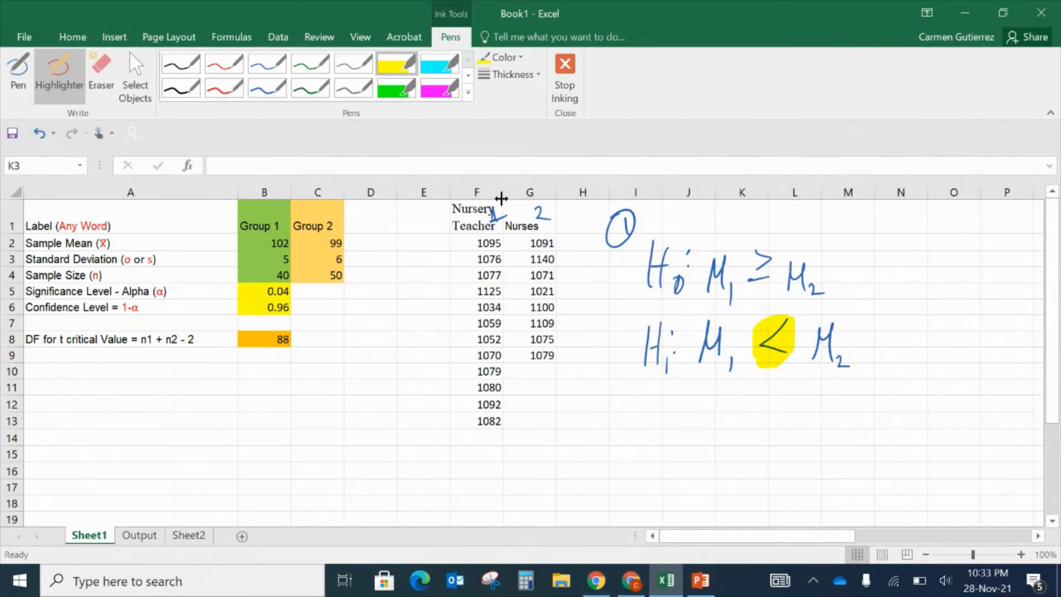
{"action": "left_click", "coordinate": [557, 78]}
- Start MegaStat's Compare Two Independent Groups hypothesis test with data input, keeping the Nursery Teacher and Nurses columns uncovered
{"action": "left_click", "coordinate": [282, 38]}
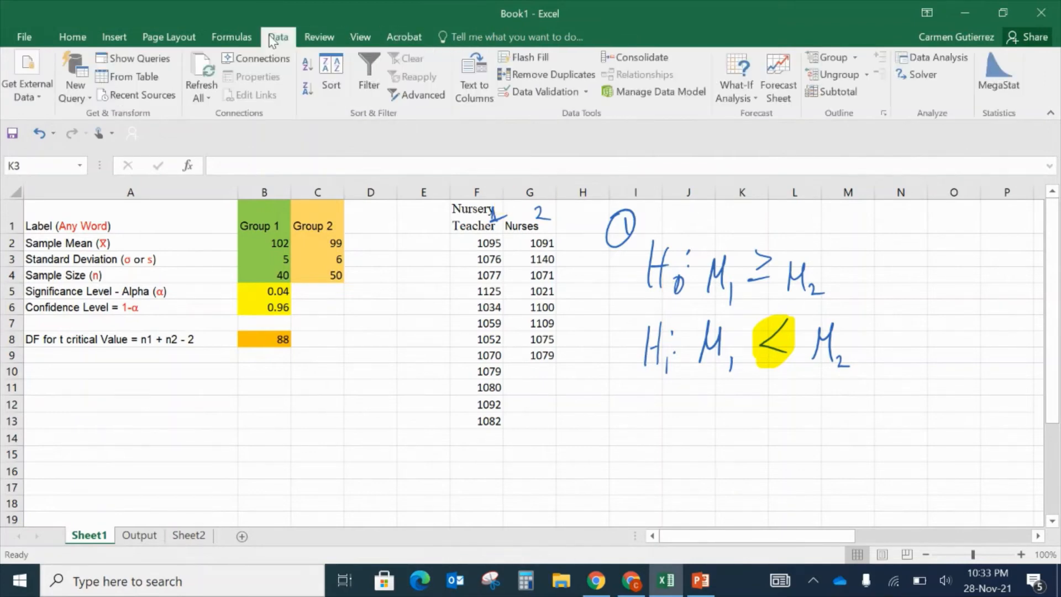
{"action": "left_click", "coordinate": [1005, 72]}
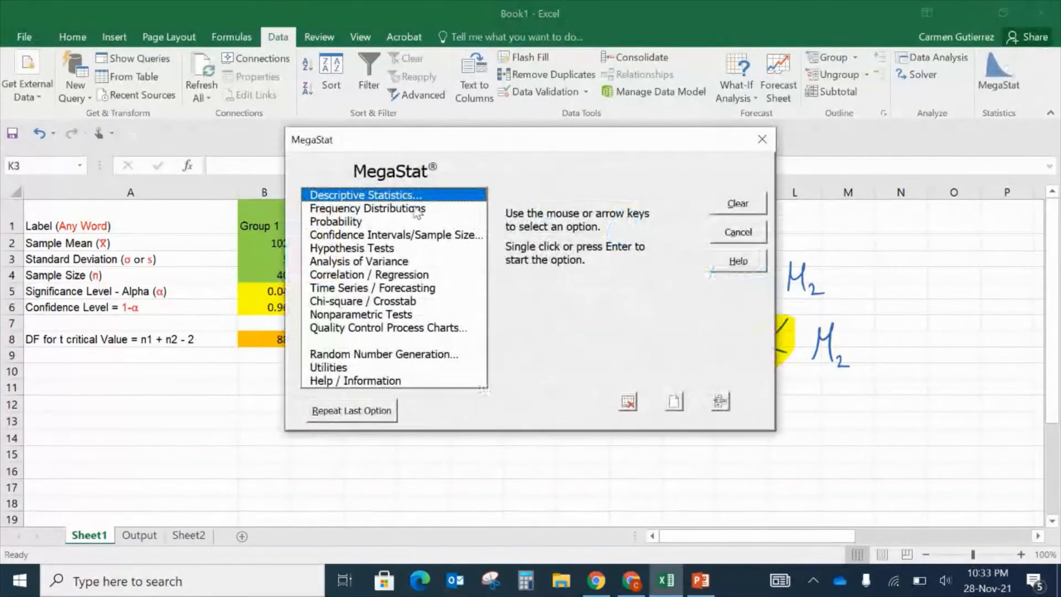
{"action": "left_click", "coordinate": [373, 250]}
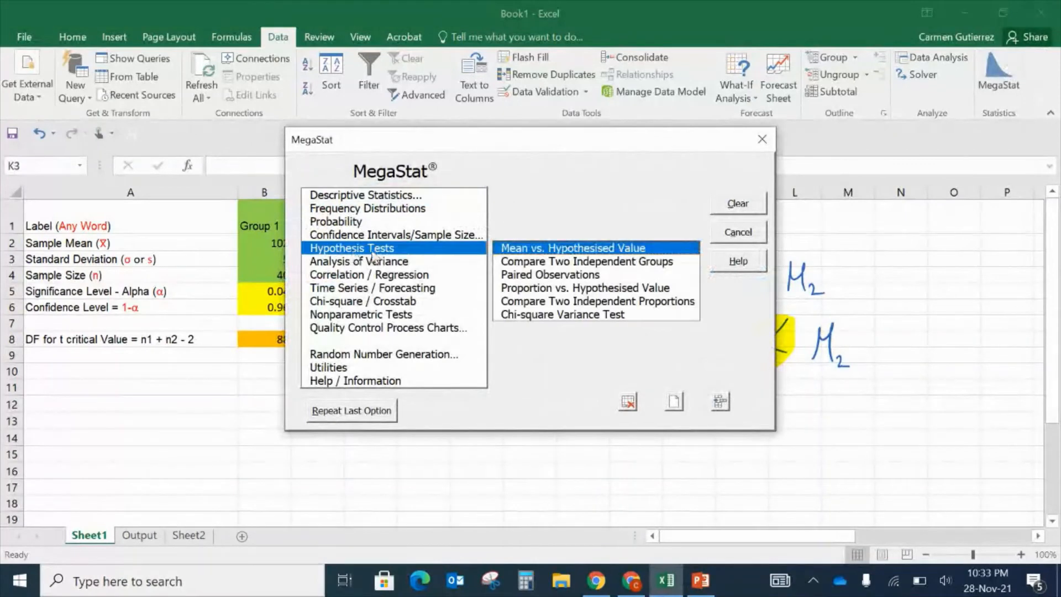
{"action": "left_click", "coordinate": [534, 262]}
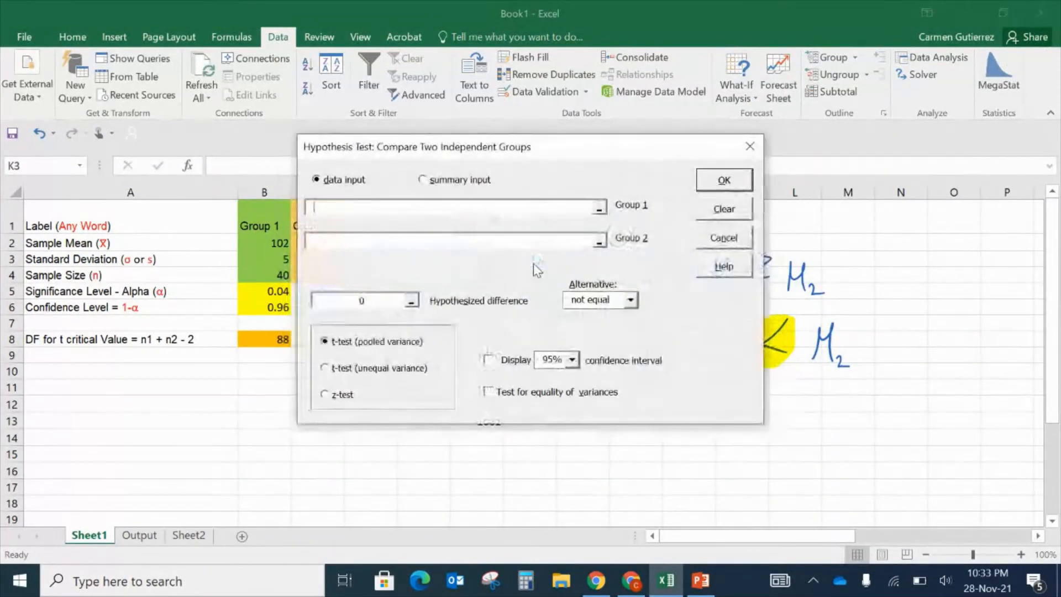
{"action": "left_click_drag", "start_coordinate": [527, 148], "coordinate": [829, 150]}
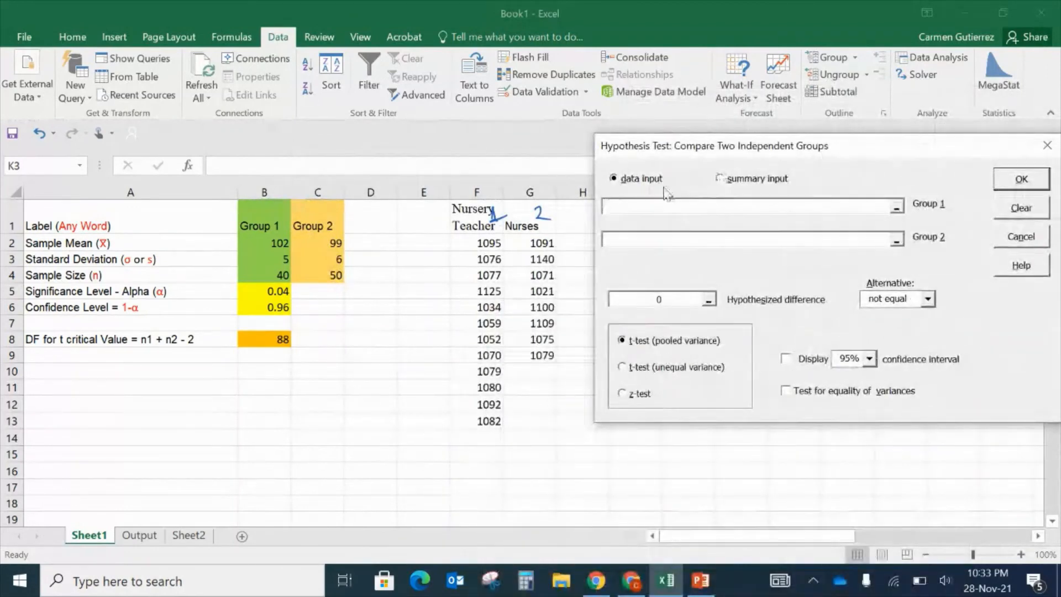
{"action": "left_click", "coordinate": [641, 180]}
{"action": "left_click", "coordinate": [749, 180]}
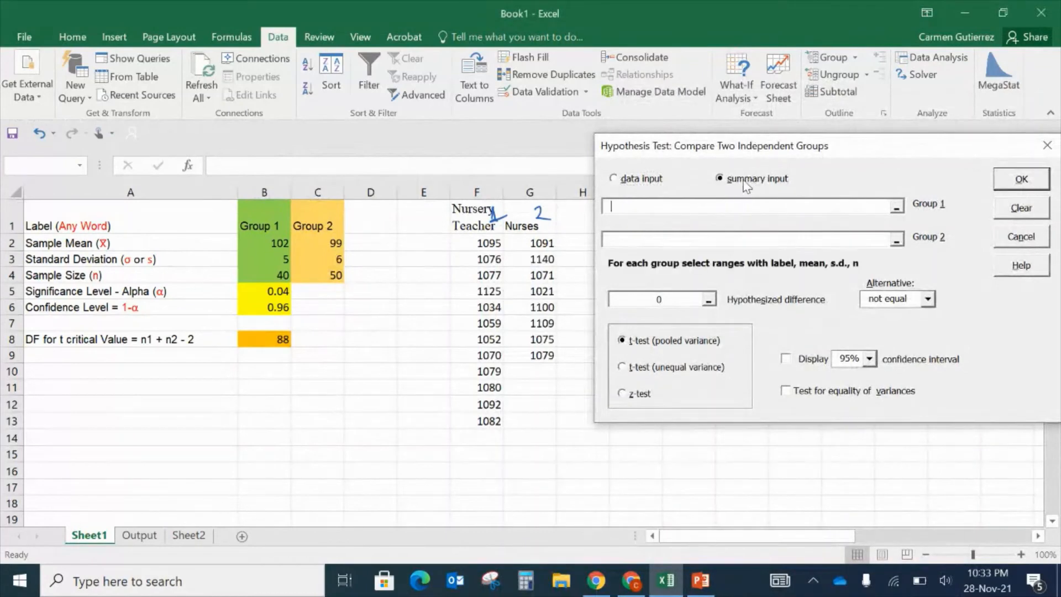
{"action": "left_click", "coordinate": [643, 182]}
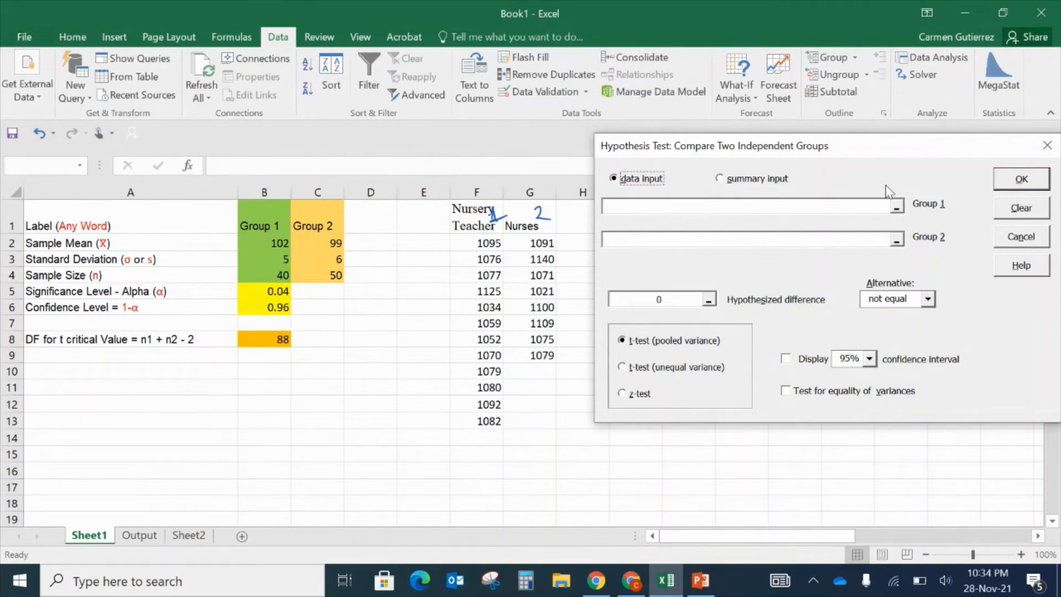
- Set Group 1 to the Nursery Teacher values F2:F13 and Group 2 to the Nurses values G2:G9
{"action": "left_click", "coordinate": [874, 209]}
{"action": "left_click", "coordinate": [482, 242]}
{"action": "left_click_drag", "start_coordinate": [481, 242], "coordinate": [484, 423]}
{"action": "left_click", "coordinate": [777, 238]}
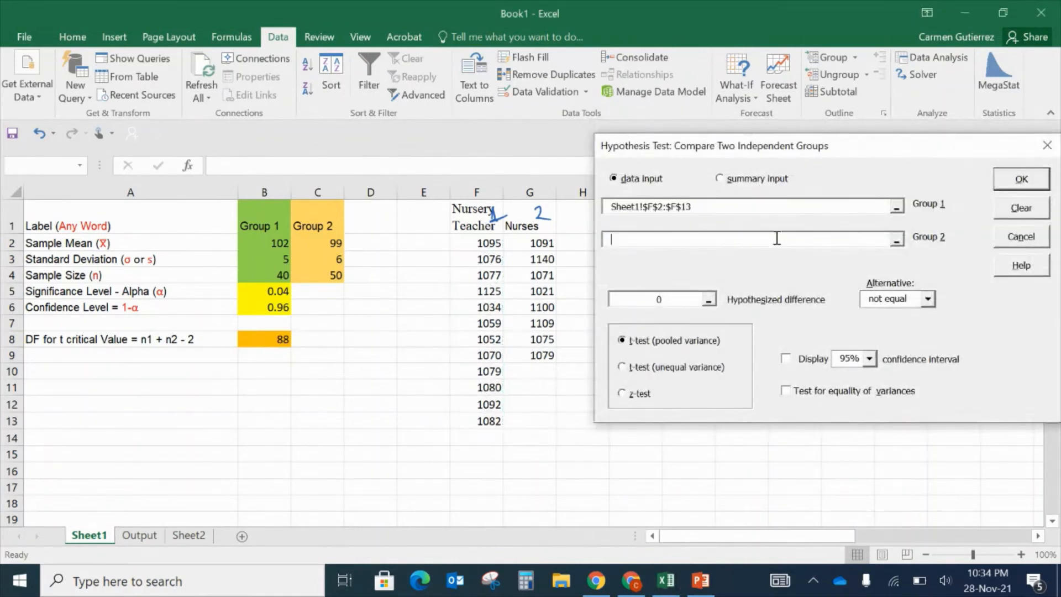
{"action": "left_click_drag", "start_coordinate": [525, 238], "coordinate": [517, 355]}
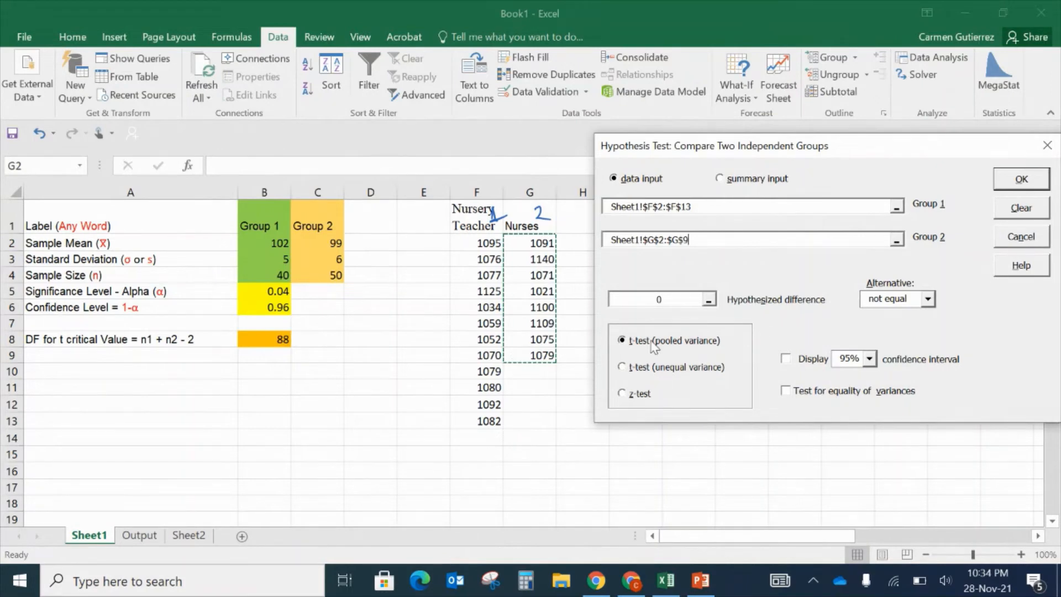
- Choose the t-test with pooled variance and set the alternative to "less than", matching the handwritten H₁
{"action": "left_click", "coordinate": [637, 396]}
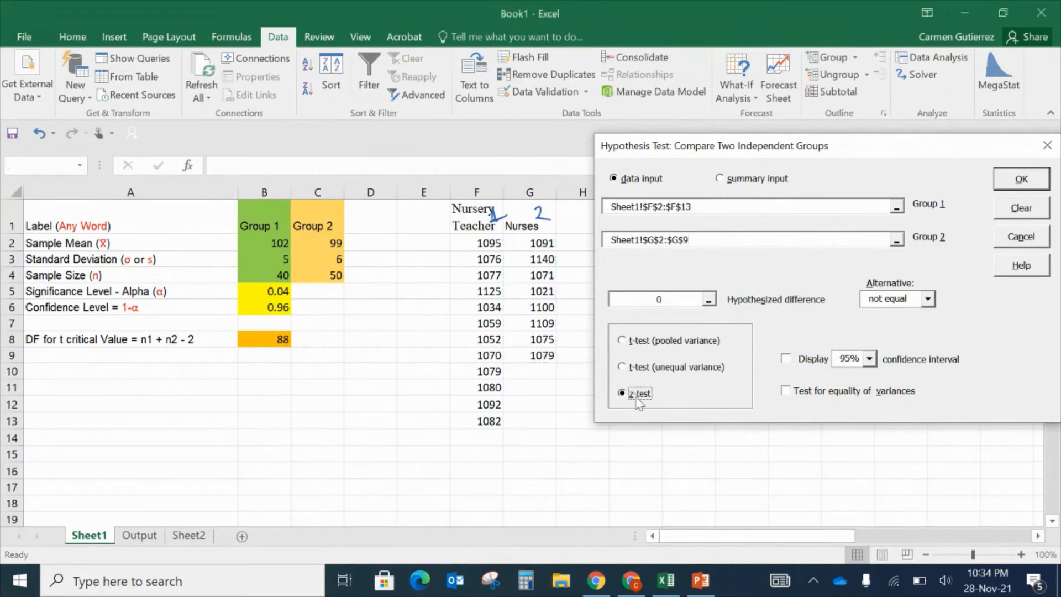
{"action": "left_click", "coordinate": [635, 341]}
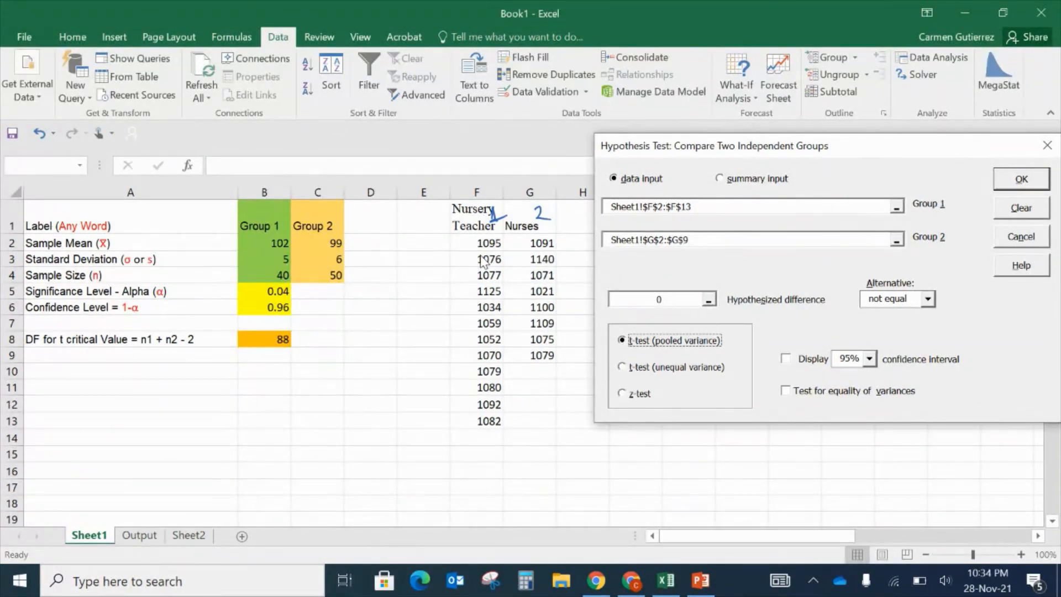
{"action": "left_click", "coordinate": [928, 299]}
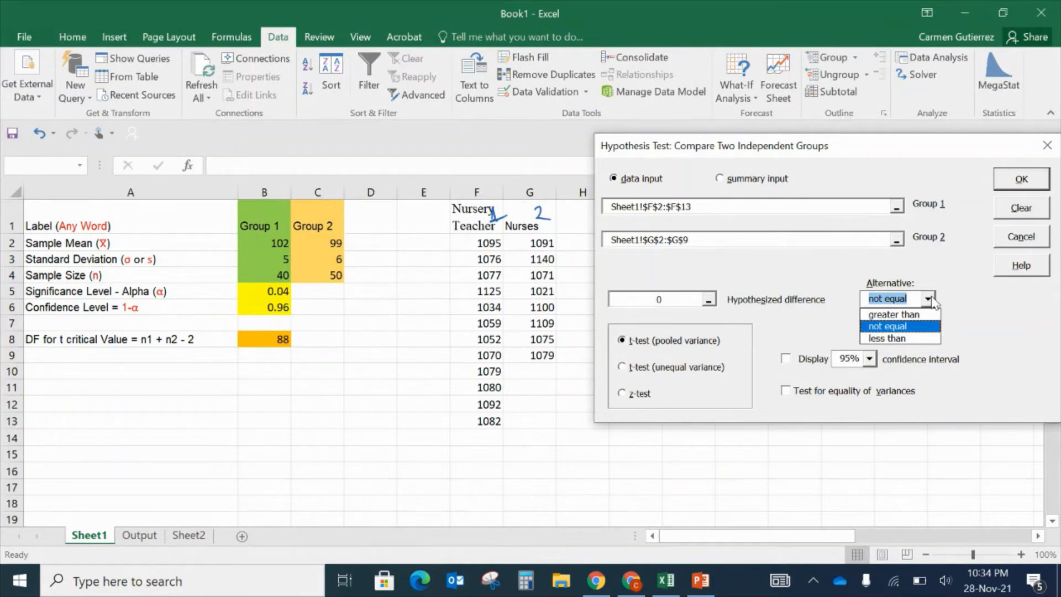
{"action": "left_click", "coordinate": [913, 151]}
{"action": "mouse_move", "coordinate": [914, 151]}
{"action": "left_mouse_down"}
{"action": "mouse_move", "coordinate": [592, 140]}
{"action": "mouse_move", "coordinate": [440, 171]}
{"action": "left_mouse_up"}
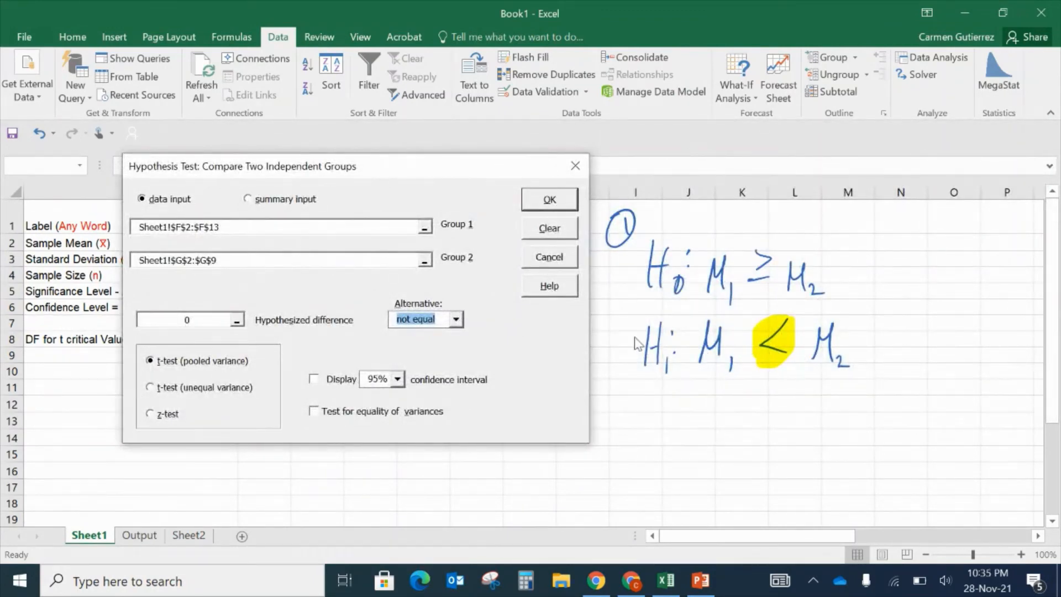
{"action": "left_click", "coordinate": [442, 321]}
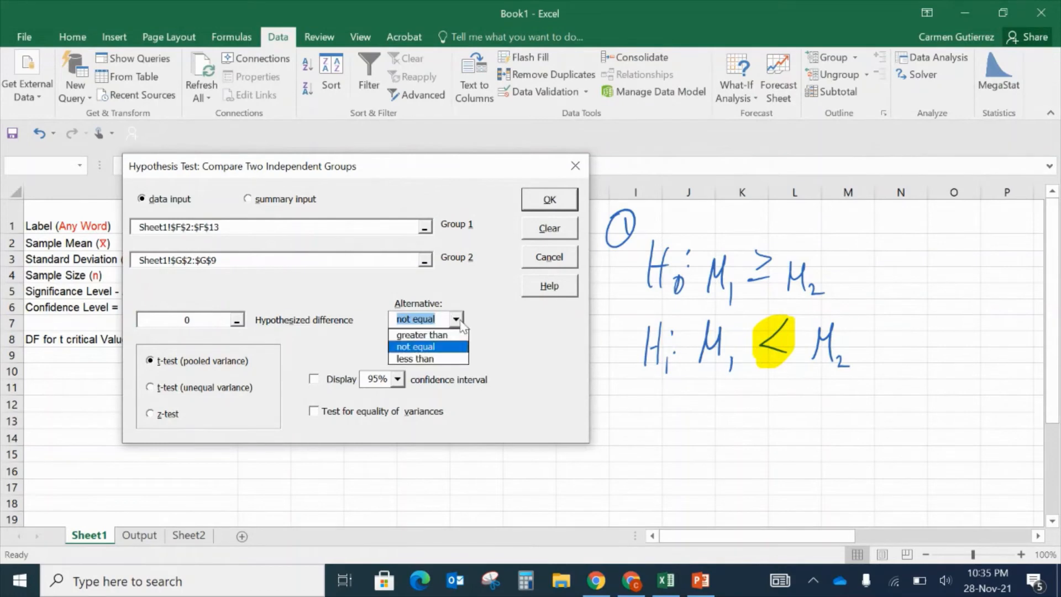
{"action": "left_click", "coordinate": [437, 359]}
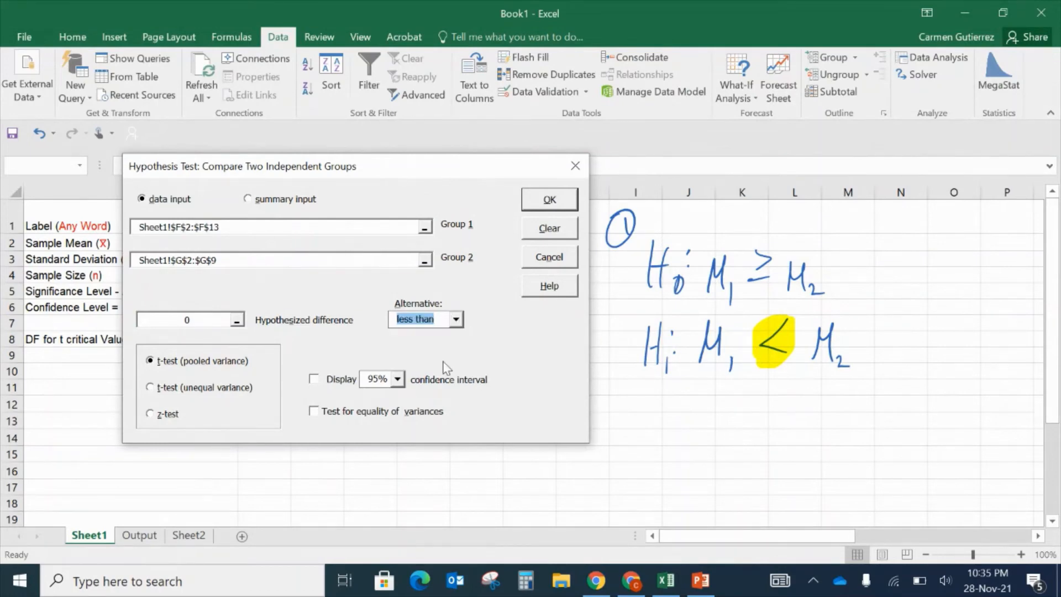
- Cancel the Compare Two Independent Groups setup and close MegaStat without running the test
{"action": "left_click", "coordinate": [397, 380]}
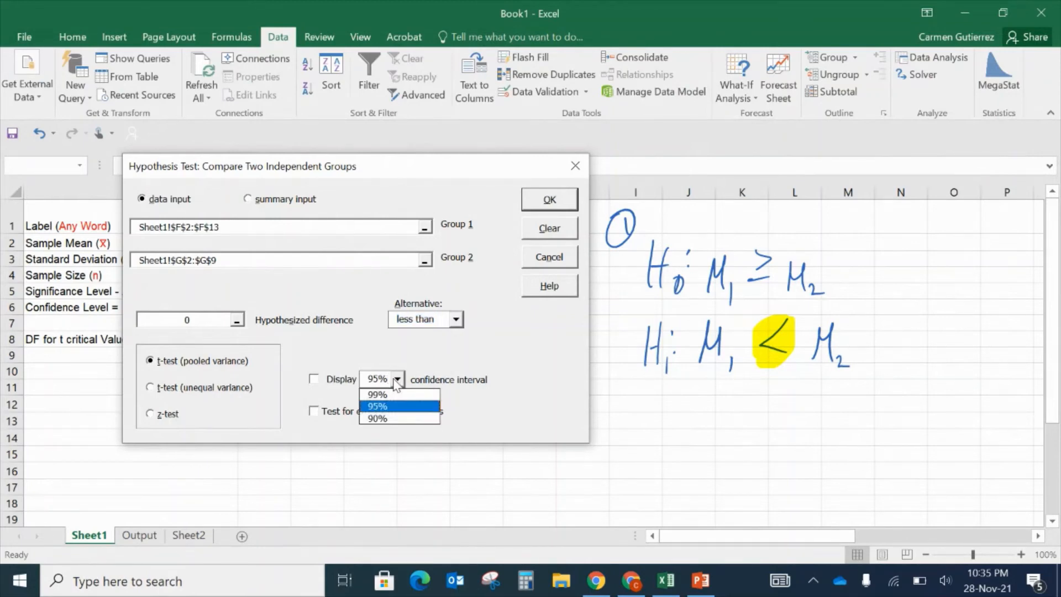
{"action": "left_click", "coordinate": [438, 173]}
{"action": "left_click_drag", "start_coordinate": [438, 173], "coordinate": [416, 170]}
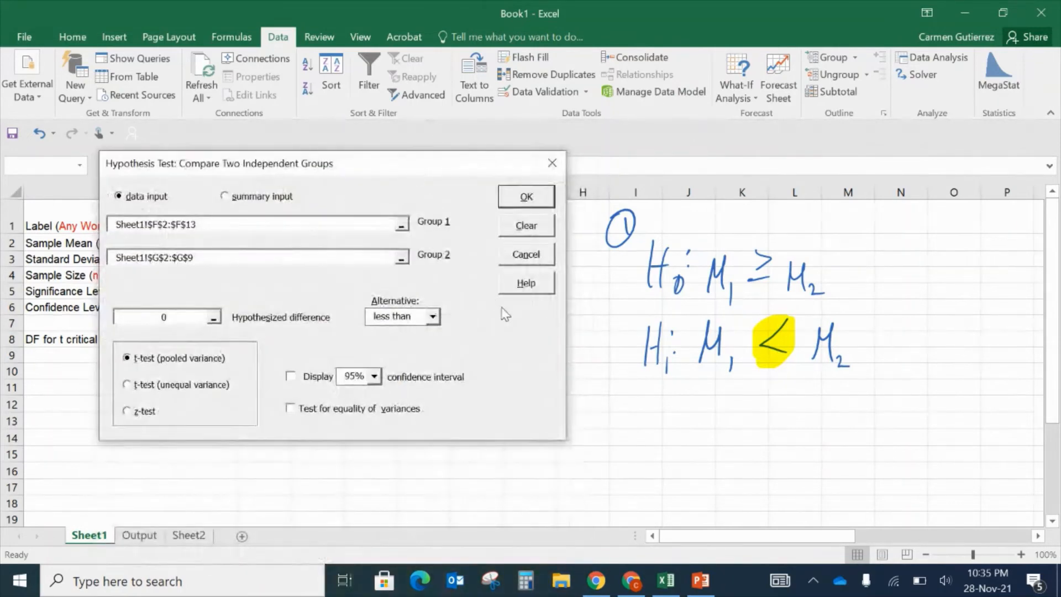
{"action": "left_click", "coordinate": [539, 255]}
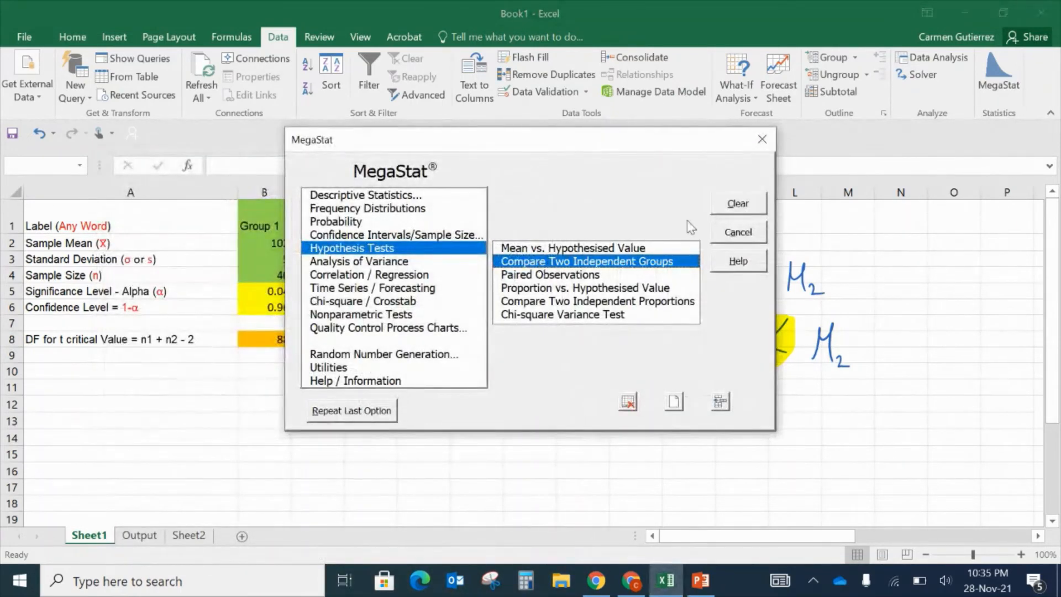
{"action": "left_click", "coordinate": [721, 228]}
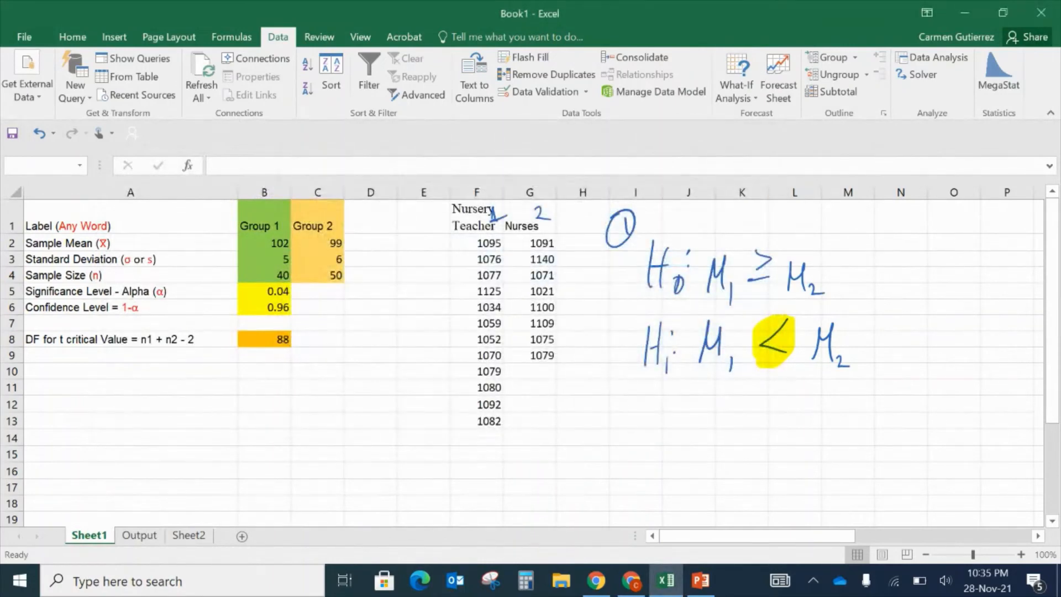
- Handwrite step "② α = 0.05" in blue ink below the hypotheses and stop inking
{"action": "left_click", "coordinate": [424, 291]}
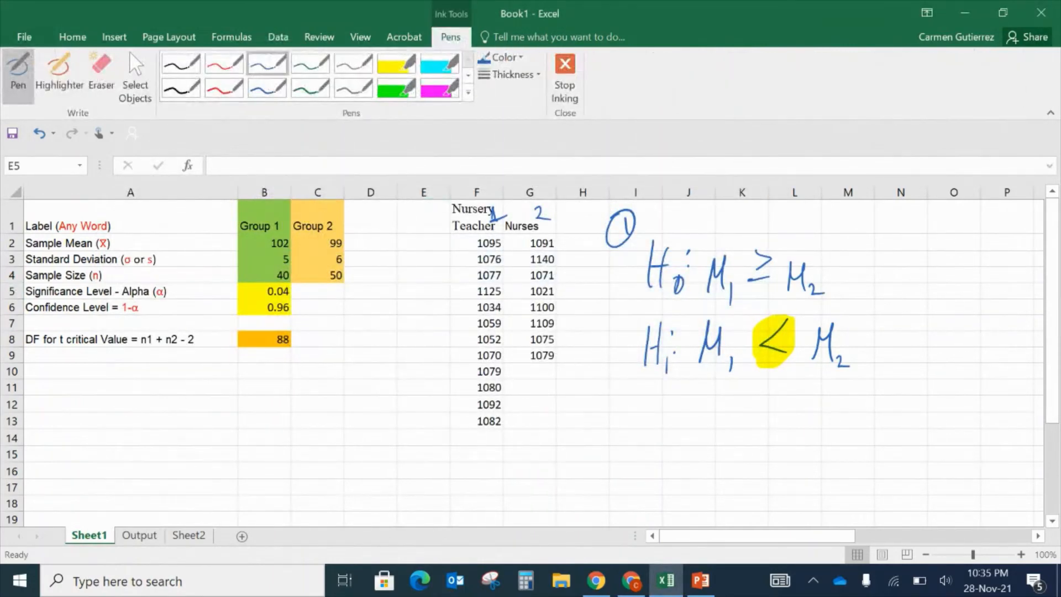
{"action": "mouse_move", "coordinate": [626, 419]}
{"action": "left_mouse_down"}
{"action": "mouse_move", "coordinate": [640, 438]}
{"action": "mouse_move", "coordinate": [622, 415]}
{"action": "left_mouse_up"}
{"action": "mouse_move", "coordinate": [691, 426]}
{"action": "left_mouse_down"}
{"action": "mouse_move", "coordinate": [688, 451]}
{"action": "mouse_move", "coordinate": [701, 440]}
{"action": "left_mouse_up"}
{"action": "left_click_drag", "start_coordinate": [699, 434], "coordinate": [711, 433]}
{"action": "mouse_move", "coordinate": [733, 432]}
{"action": "left_mouse_down"}
{"action": "mouse_move", "coordinate": [772, 437]}
{"action": "mouse_move", "coordinate": [773, 451]}
{"action": "mouse_move", "coordinate": [764, 435]}
{"action": "mouse_move", "coordinate": [790, 432]}
{"action": "left_mouse_up"}
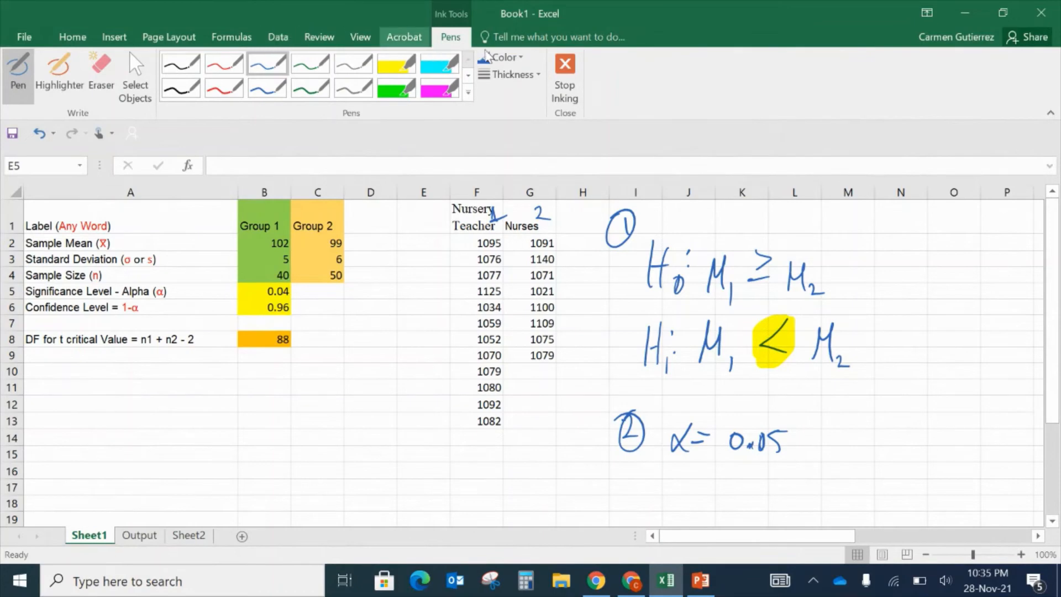
{"action": "left_click", "coordinate": [565, 77]}
- Start MegaStat's Compare Two Independent Groups test again, keeping the Nursery Teacher and Nurses data columns uncovered
{"action": "left_click", "coordinate": [278, 37]}
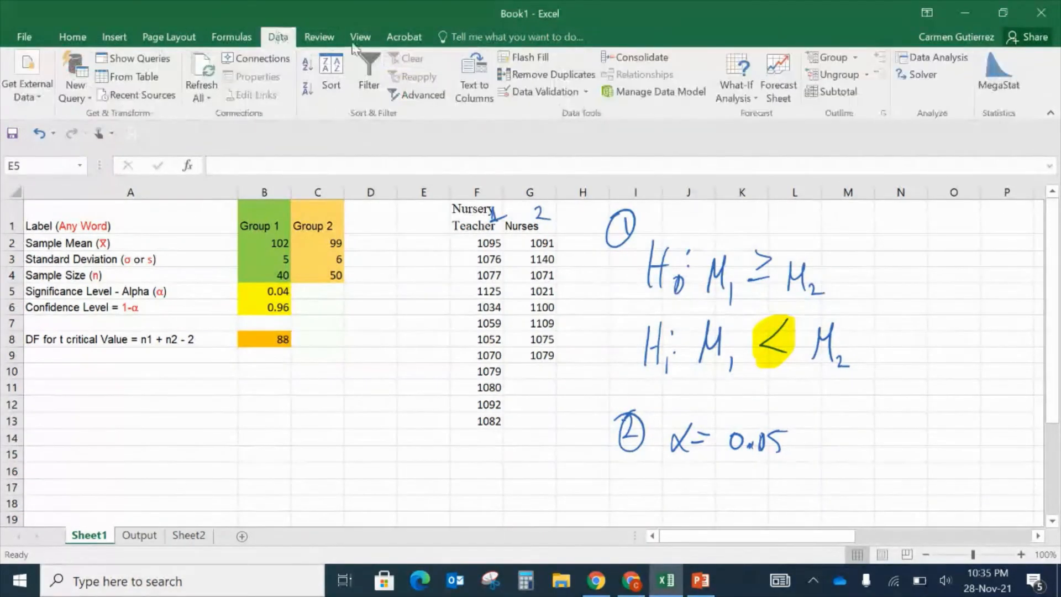
{"action": "left_click", "coordinate": [999, 71]}
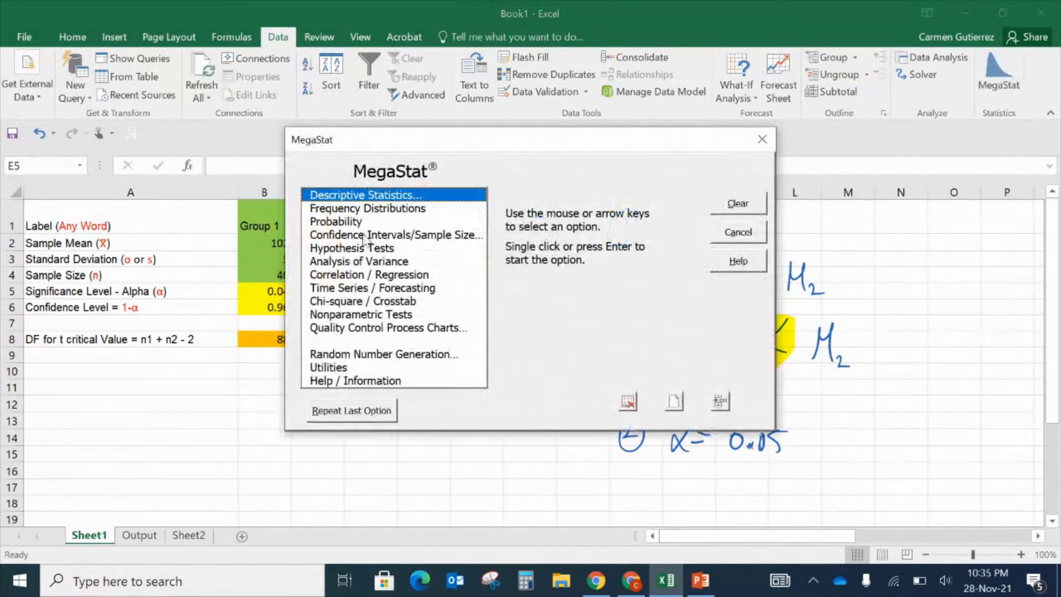
{"action": "left_click", "coordinate": [365, 249]}
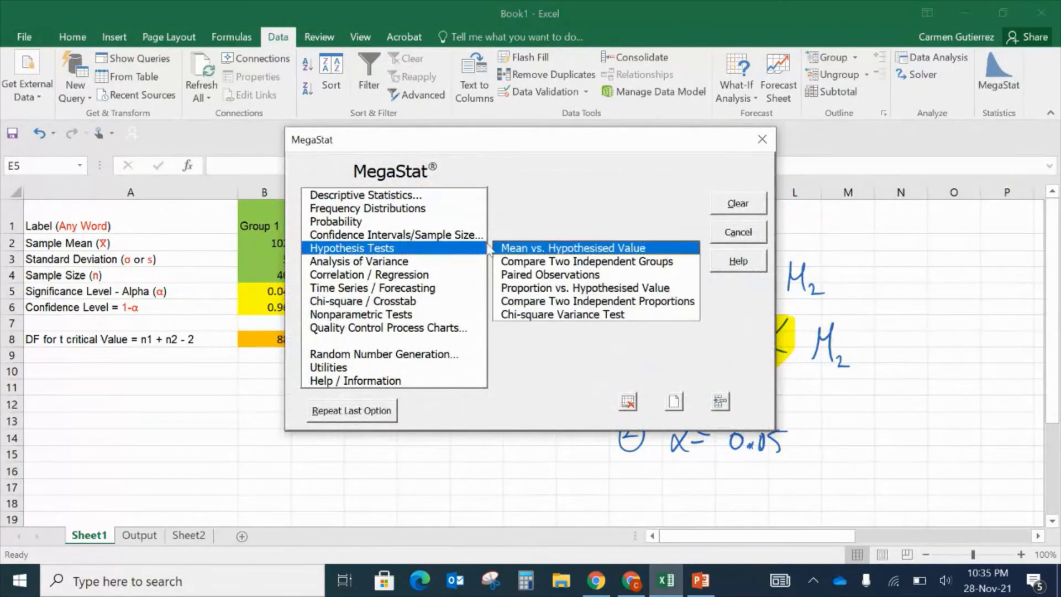
{"action": "left_click", "coordinate": [565, 263]}
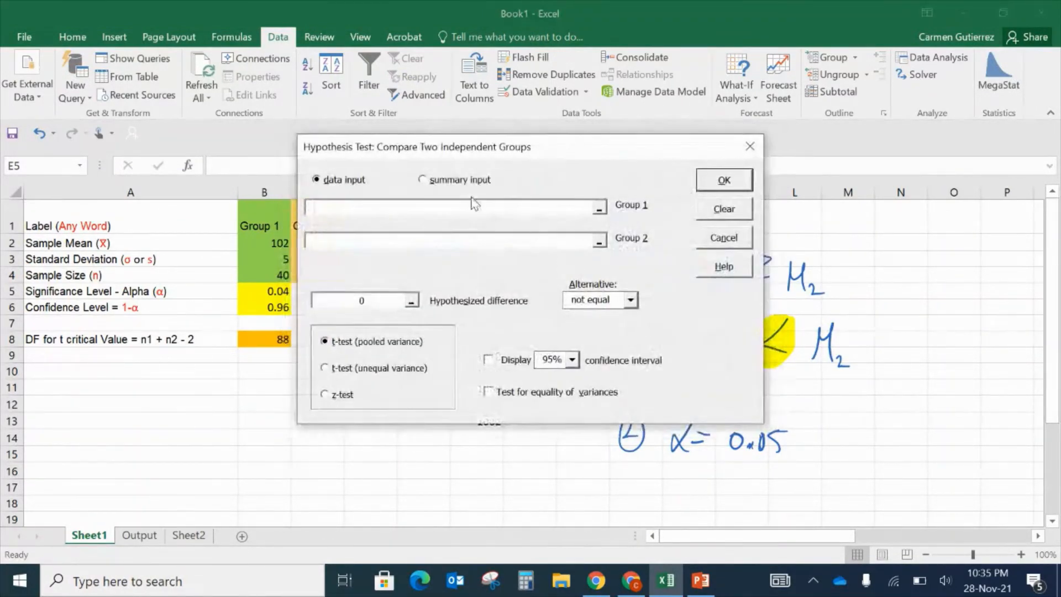
{"action": "left_click_drag", "start_coordinate": [462, 142], "coordinate": [801, 160]}
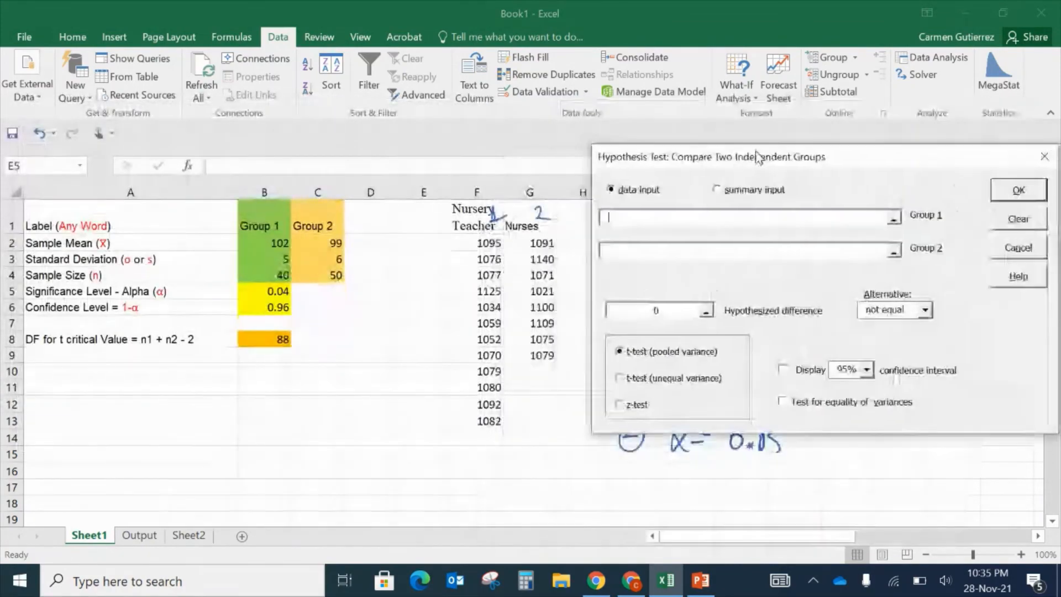
- Assign the Nursery Teacher values F2:F13 to Group 1 and the Nurses values G2:G9 to Group 2
{"action": "left_click_drag", "start_coordinate": [482, 243], "coordinate": [491, 420]}
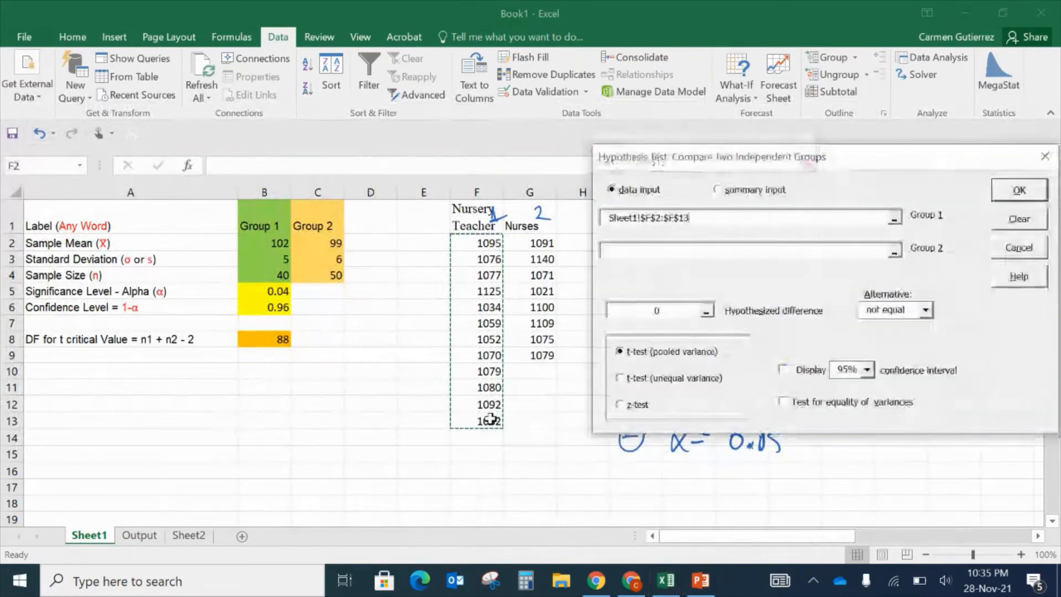
{"action": "left_click", "coordinate": [728, 253]}
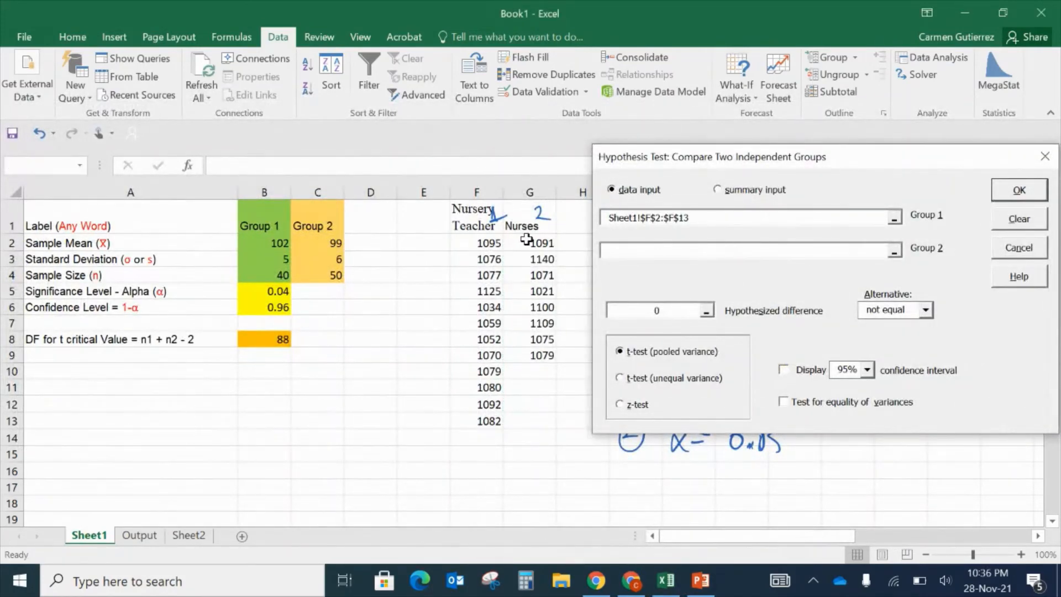
{"action": "left_click_drag", "start_coordinate": [528, 243], "coordinate": [534, 357]}
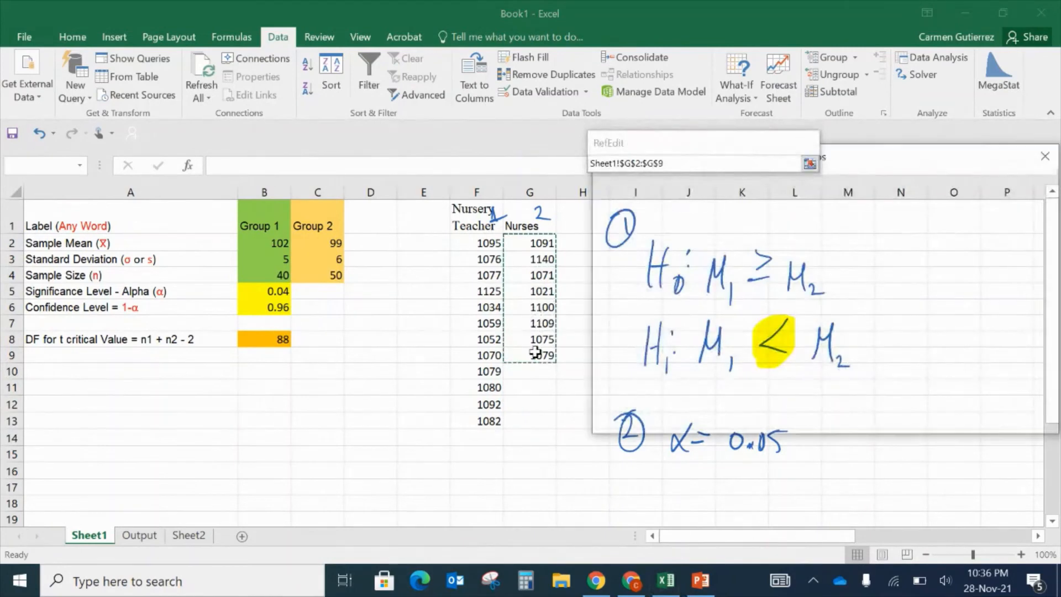
- Run the test as a pooled-variance t-test with hypothesized difference 0, a "not equal" alternative and the 95% confidence level
{"action": "left_click", "coordinate": [674, 352]}
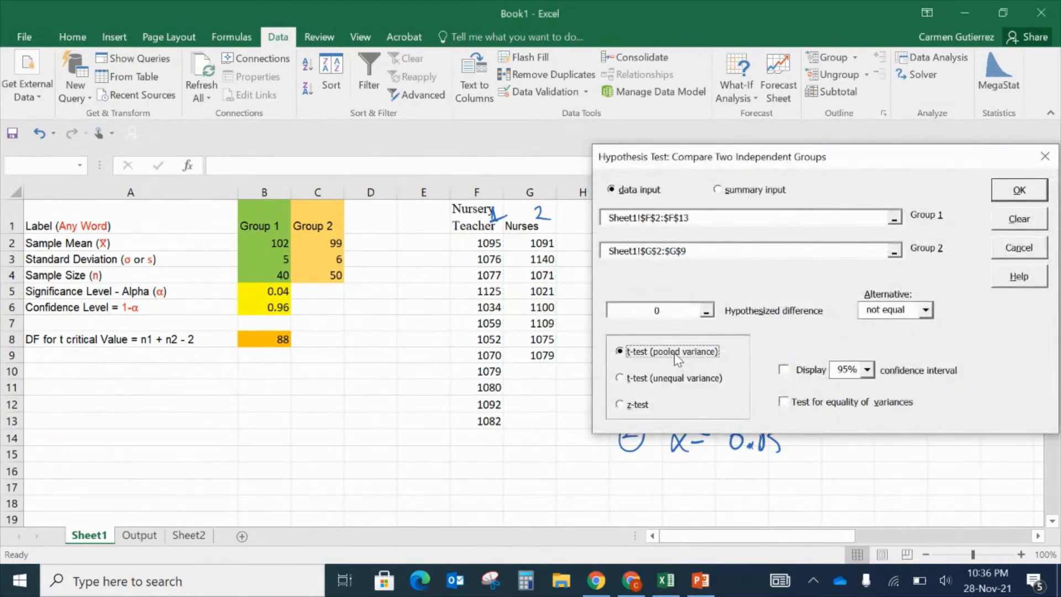
{"action": "left_click_drag", "start_coordinate": [856, 165], "coordinate": [573, 89]}
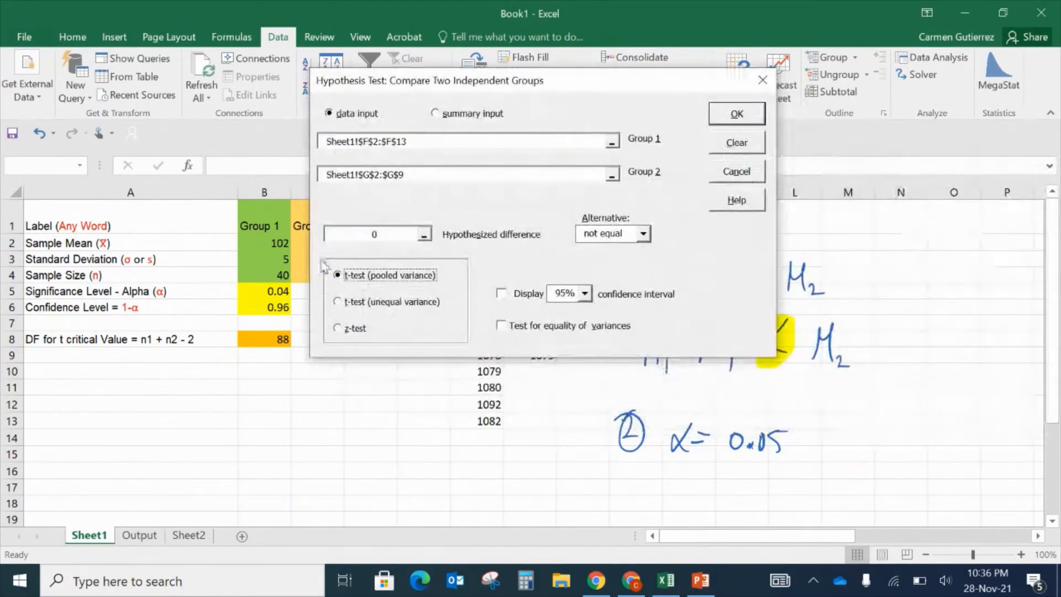
{"action": "left_click", "coordinate": [381, 234]}
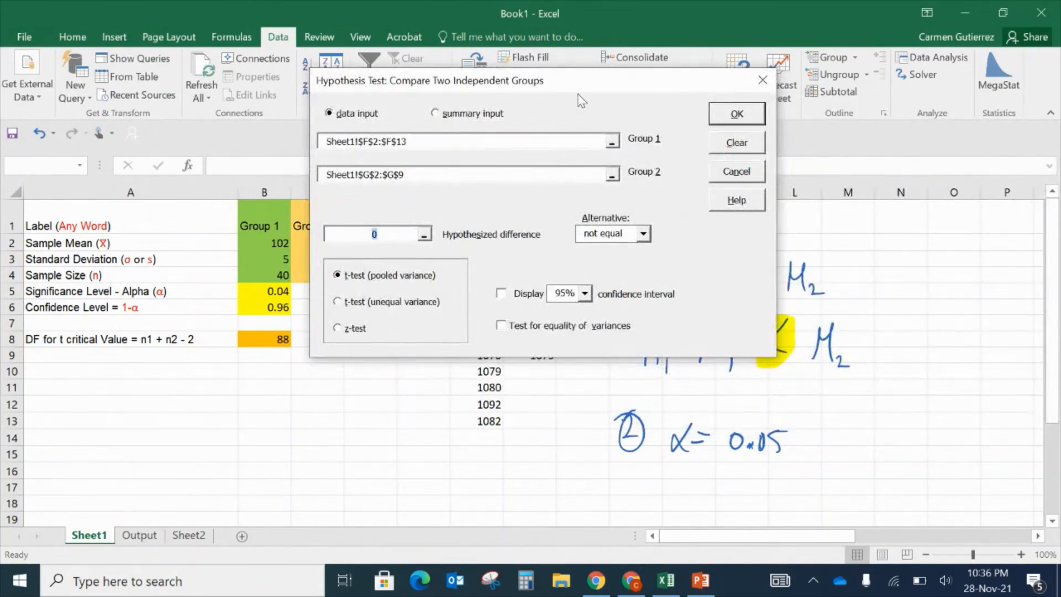
{"action": "left_click_drag", "start_coordinate": [572, 82], "coordinate": [385, 90]}
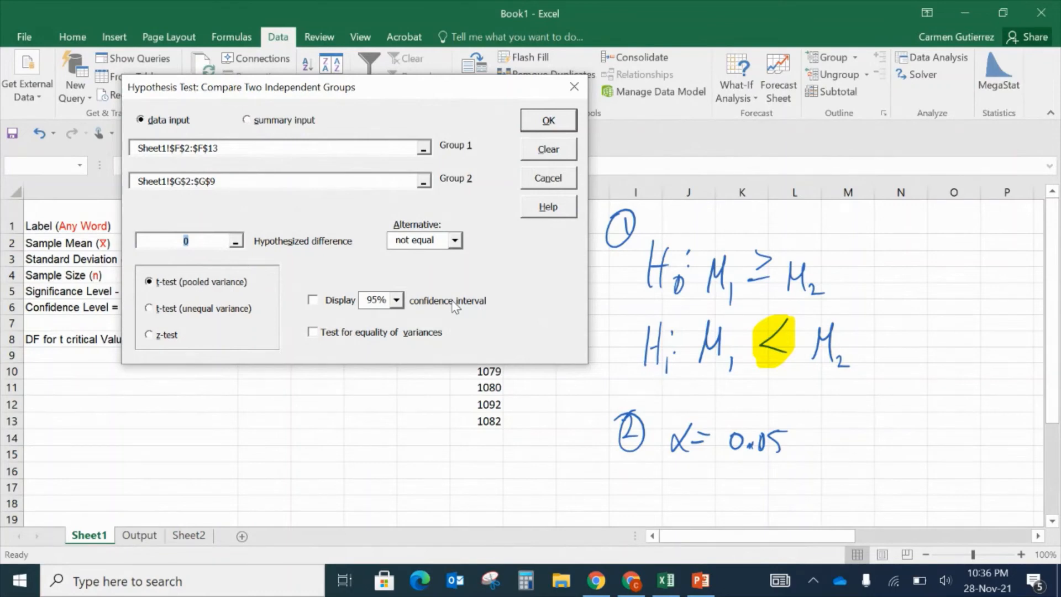
{"action": "left_click", "coordinate": [763, 442]}
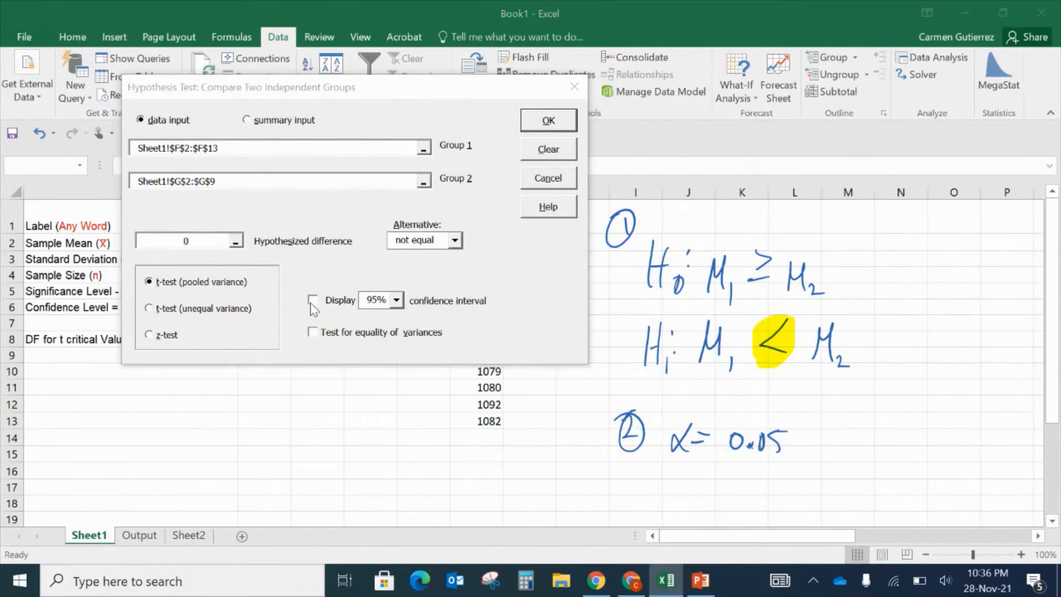
{"action": "left_click", "coordinate": [397, 301]}
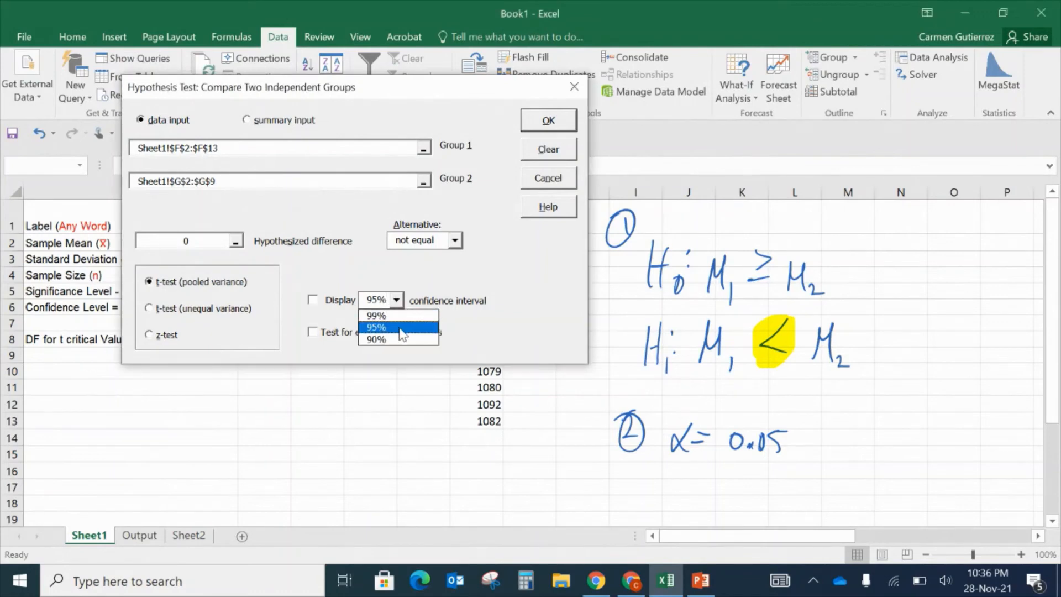
{"action": "left_click", "coordinate": [402, 329]}
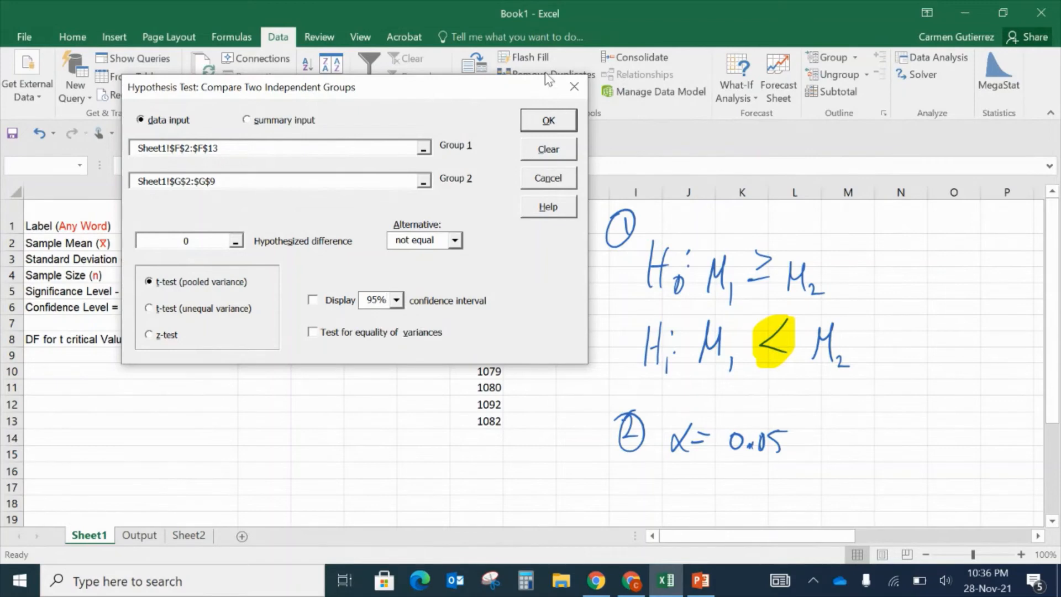
{"action": "left_click", "coordinate": [548, 121]}
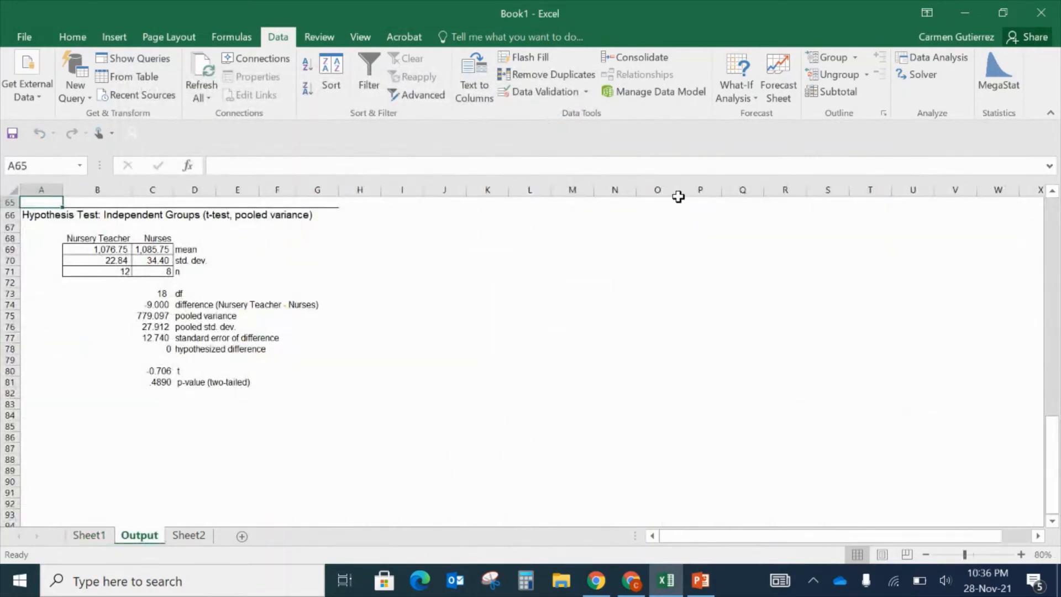
- Highlight the t and two-tailed p-value rows of the new pooled-variance output in yellow
{"action": "left_click", "coordinate": [509, 382]}
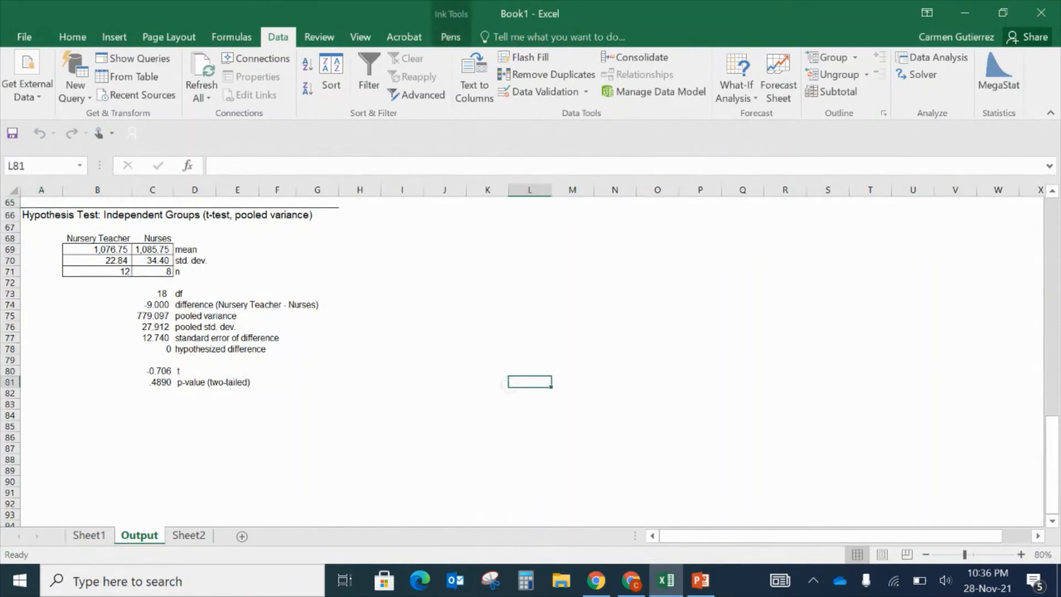
{"action": "left_click", "coordinate": [456, 39]}
{"action": "left_click", "coordinate": [390, 65]}
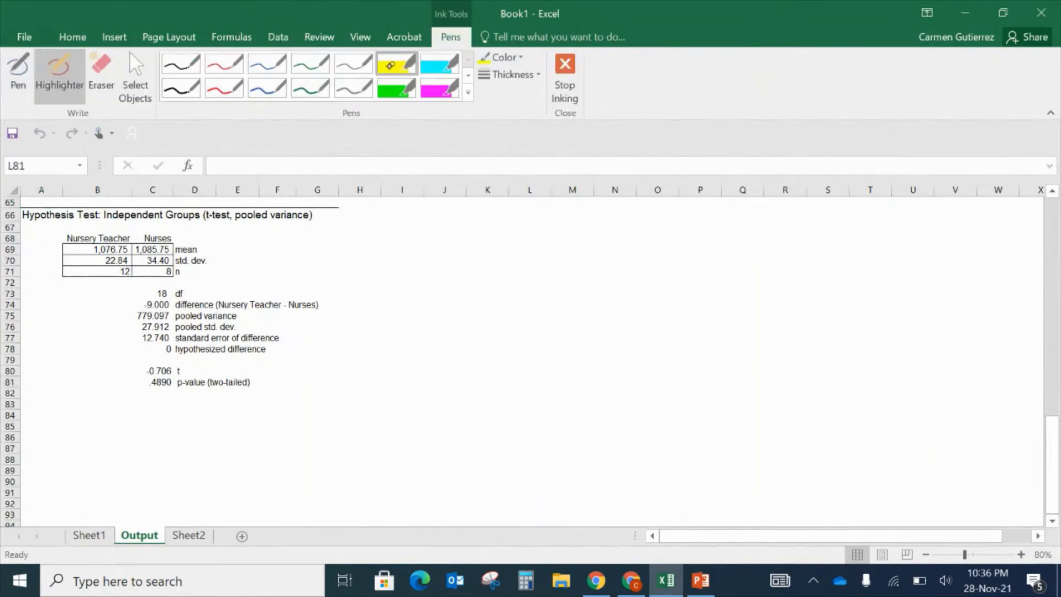
{"action": "left_click_drag", "start_coordinate": [203, 375], "coordinate": [139, 371]}
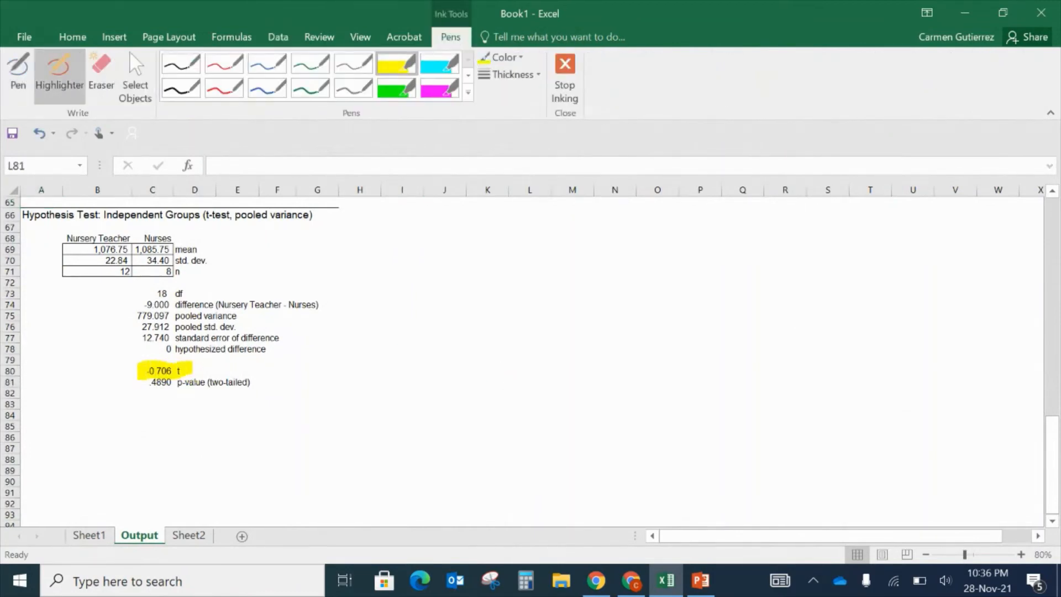
{"action": "mouse_move", "coordinate": [239, 390]}
{"action": "left_mouse_down"}
{"action": "mouse_move", "coordinate": [254, 382]}
{"action": "mouse_move", "coordinate": [138, 386]}
{"action": "left_mouse_up"}
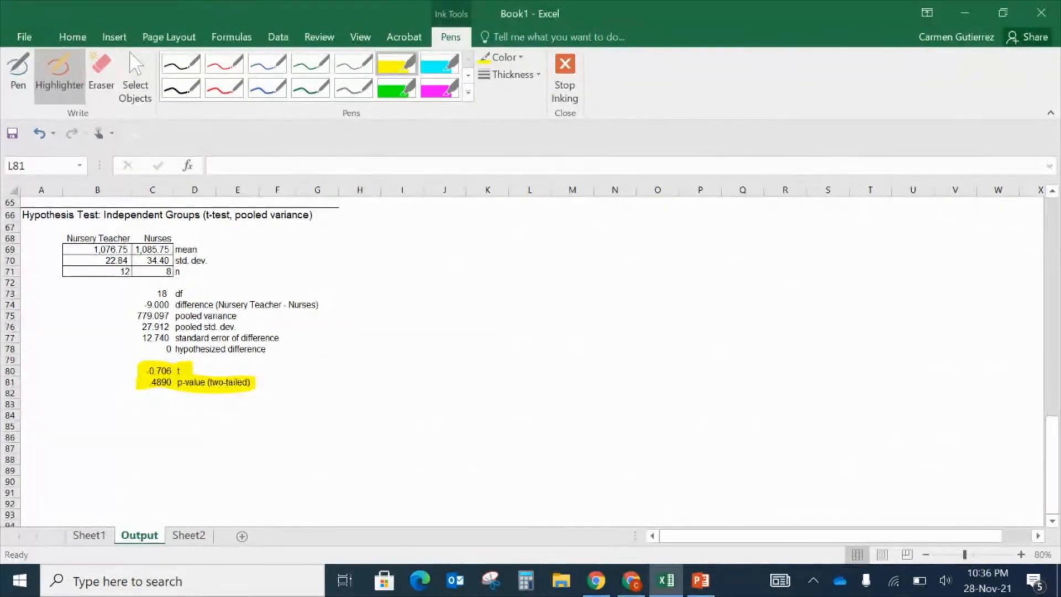
- Circle the t value in green ink and handwrite "step 5 – test" beside it
{"action": "left_click", "coordinate": [310, 63]}
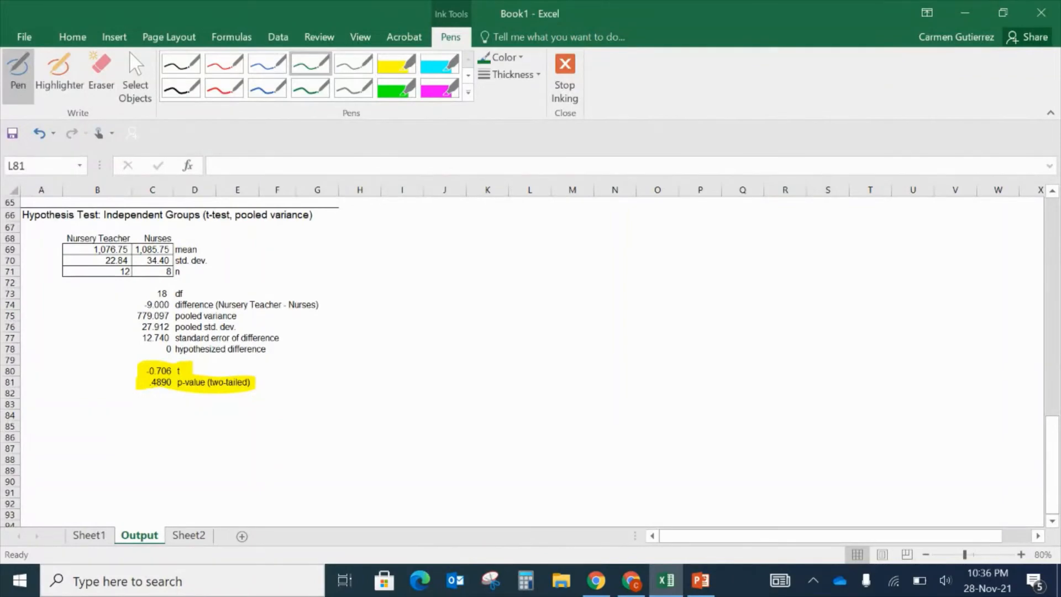
{"action": "mouse_move", "coordinate": [197, 362]}
{"action": "left_mouse_down"}
{"action": "mouse_move", "coordinate": [166, 356]}
{"action": "mouse_move", "coordinate": [136, 371]}
{"action": "mouse_move", "coordinate": [167, 379]}
{"action": "mouse_move", "coordinate": [194, 361]}
{"action": "mouse_move", "coordinate": [228, 380]}
{"action": "mouse_move", "coordinate": [247, 364]}
{"action": "left_mouse_up"}
{"action": "left_click_drag", "start_coordinate": [253, 369], "coordinate": [255, 379]}
{"action": "mouse_move", "coordinate": [256, 370]}
{"action": "left_mouse_down"}
{"action": "mouse_move", "coordinate": [270, 360]}
{"action": "mouse_move", "coordinate": [267, 376]}
{"action": "mouse_move", "coordinate": [305, 372]}
{"action": "mouse_move", "coordinate": [334, 383]}
{"action": "left_mouse_up"}
{"action": "left_click_drag", "start_coordinate": [330, 368], "coordinate": [354, 383]}
{"action": "left_click_drag", "start_coordinate": [366, 371], "coordinate": [356, 384]}
{"action": "left_click_drag", "start_coordinate": [379, 342], "coordinate": [374, 385]}
{"action": "left_click_drag", "start_coordinate": [370, 369], "coordinate": [382, 370]}
{"action": "left_click", "coordinate": [332, 394]}
{"action": "mouse_move", "coordinate": [333, 404]}
{"action": "left_mouse_down"}
{"action": "mouse_move", "coordinate": [325, 420]}
{"action": "mouse_move", "coordinate": [346, 425]}
{"action": "left_mouse_up"}
{"action": "mouse_move", "coordinate": [339, 409]}
{"action": "left_mouse_down"}
{"action": "mouse_move", "coordinate": [361, 405]}
{"action": "mouse_move", "coordinate": [370, 420]}
{"action": "left_mouse_up"}
{"action": "mouse_move", "coordinate": [381, 403]}
{"action": "left_mouse_down"}
{"action": "mouse_move", "coordinate": [368, 420]}
{"action": "mouse_move", "coordinate": [378, 412]}
{"action": "mouse_move", "coordinate": [351, 408]}
{"action": "mouse_move", "coordinate": [372, 419]}
{"action": "left_mouse_up"}
{"action": "left_click", "coordinate": [101, 71]}
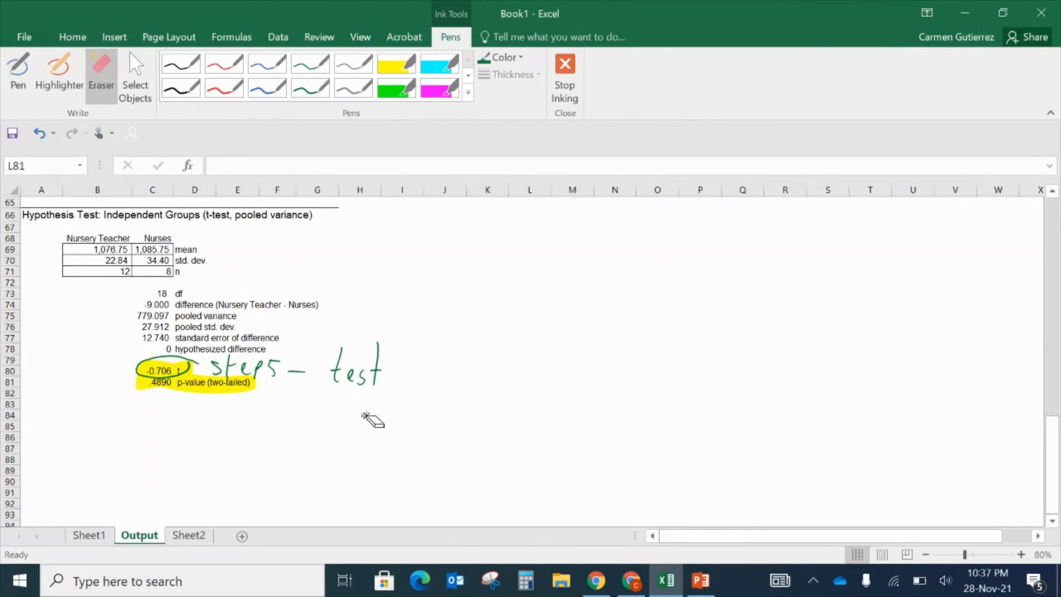
- Handwrite "statistics" in green ink below the word "test" to complete the t value's label
{"action": "left_click", "coordinate": [317, 56]}
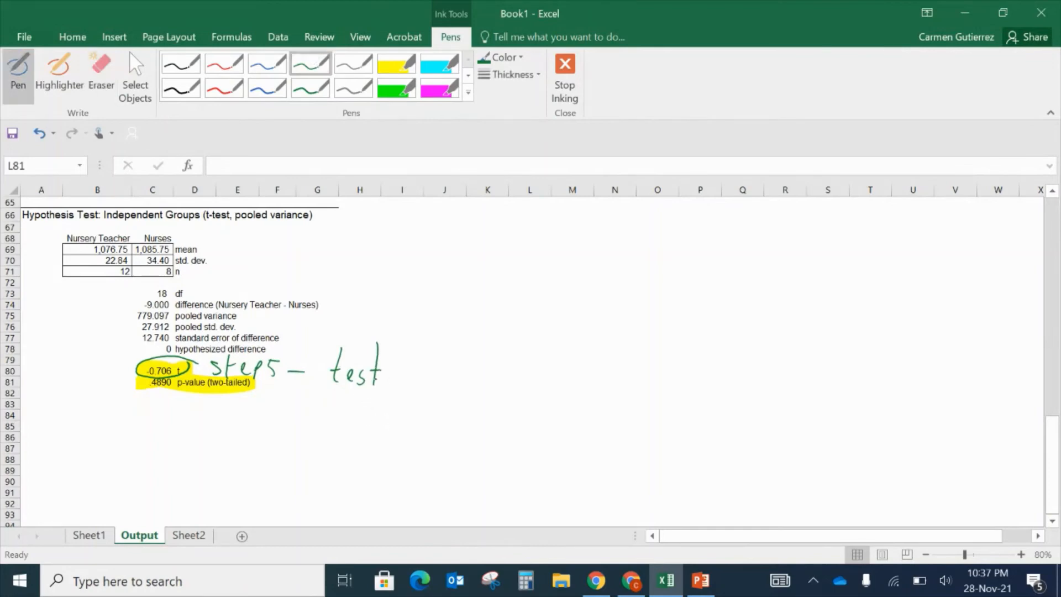
{"action": "left_click_drag", "start_coordinate": [346, 395], "coordinate": [335, 415]}
{"action": "left_click_drag", "start_coordinate": [354, 387], "coordinate": [352, 414]}
{"action": "left_click_drag", "start_coordinate": [347, 398], "coordinate": [361, 395]}
{"action": "left_click_drag", "start_coordinate": [369, 403], "coordinate": [375, 411]}
{"action": "mouse_move", "coordinate": [385, 386]}
{"action": "left_mouse_down"}
{"action": "mouse_move", "coordinate": [388, 416]}
{"action": "mouse_move", "coordinate": [396, 400]}
{"action": "mouse_move", "coordinate": [404, 414]}
{"action": "left_mouse_up"}
{"action": "mouse_move", "coordinate": [428, 371]}
{"action": "left_mouse_down"}
{"action": "mouse_move", "coordinate": [431, 417]}
{"action": "mouse_move", "coordinate": [445, 393]}
{"action": "left_mouse_up"}
{"action": "mouse_move", "coordinate": [442, 402]}
{"action": "left_mouse_down"}
{"action": "mouse_move", "coordinate": [444, 417]}
{"action": "mouse_move", "coordinate": [464, 417]}
{"action": "left_mouse_up"}
{"action": "left_click_drag", "start_coordinate": [482, 402], "coordinate": [471, 418]}
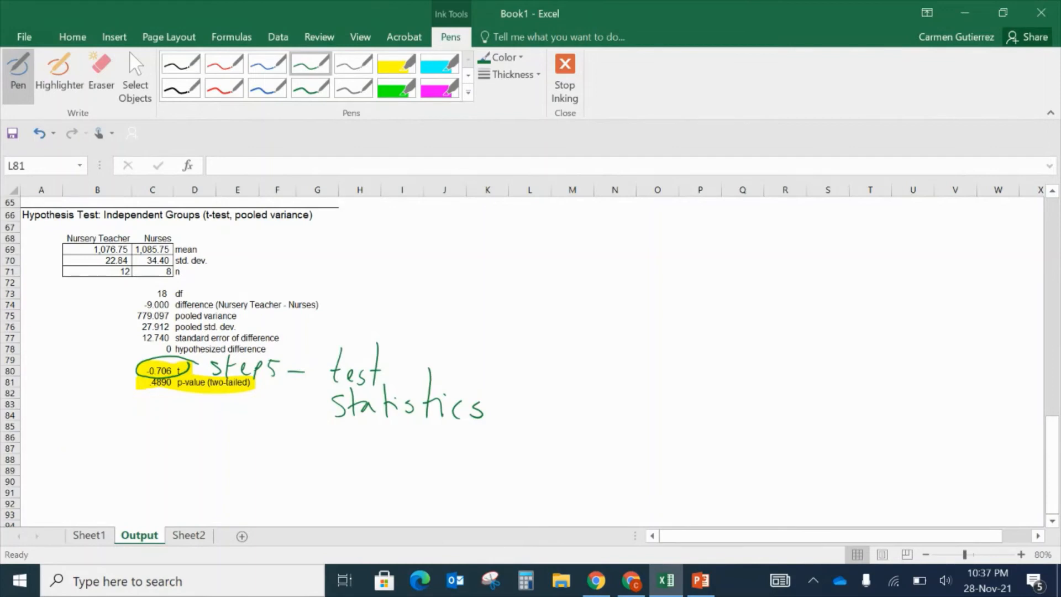
- Highlight the Nursery Teacher and Nurses data columns on Sheet1 in yellow and return to the Output sheet
{"action": "left_click", "coordinate": [396, 67]}
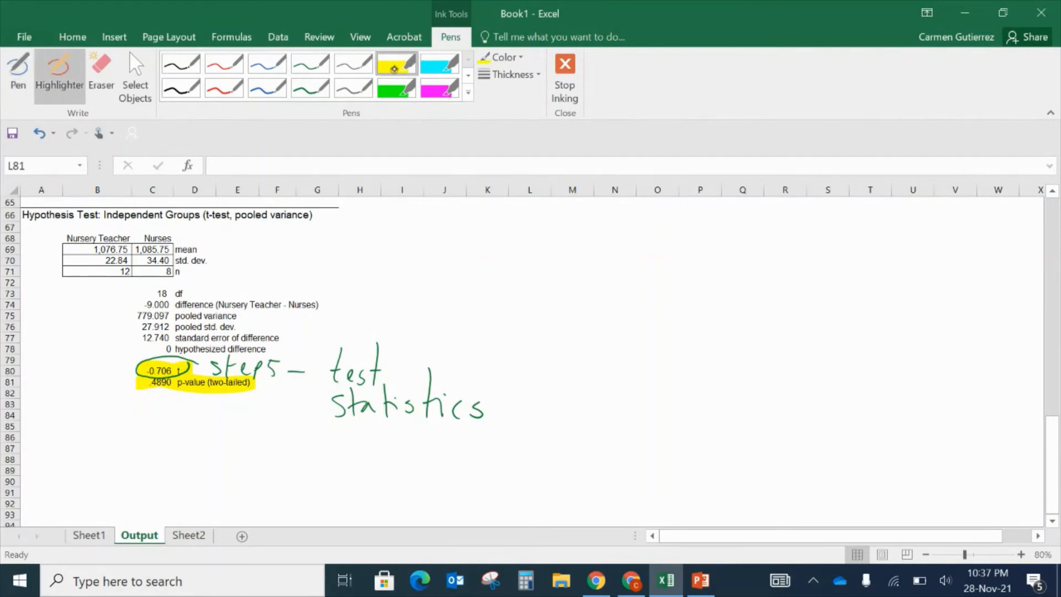
{"action": "left_click", "coordinate": [189, 536]}
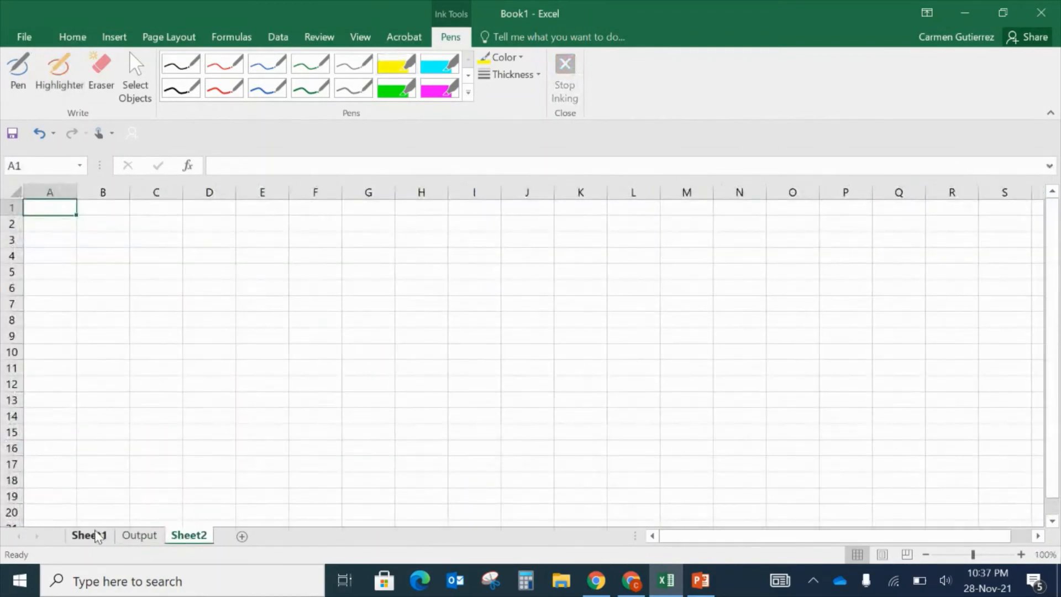
{"action": "left_click", "coordinate": [91, 535]}
{"action": "left_click", "coordinate": [59, 71]}
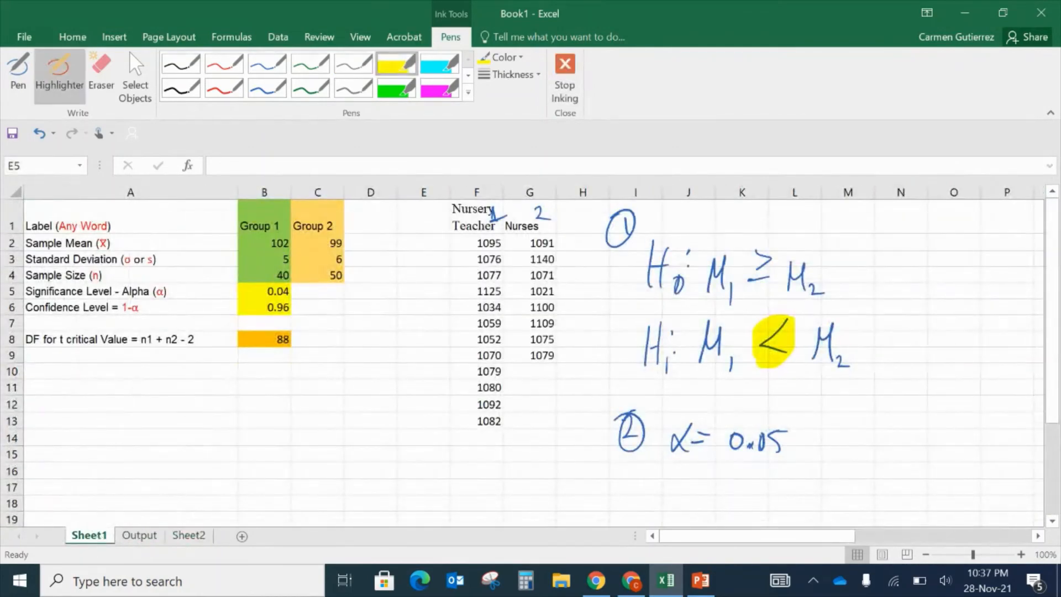
{"action": "left_click_drag", "start_coordinate": [480, 235], "coordinate": [480, 349]}
{"action": "left_click_drag", "start_coordinate": [481, 388], "coordinate": [481, 429]}
{"action": "mouse_move", "coordinate": [520, 226]}
{"action": "left_mouse_down"}
{"action": "mouse_move", "coordinate": [520, 376]}
{"action": "mouse_move", "coordinate": [541, 334]}
{"action": "left_mouse_up"}
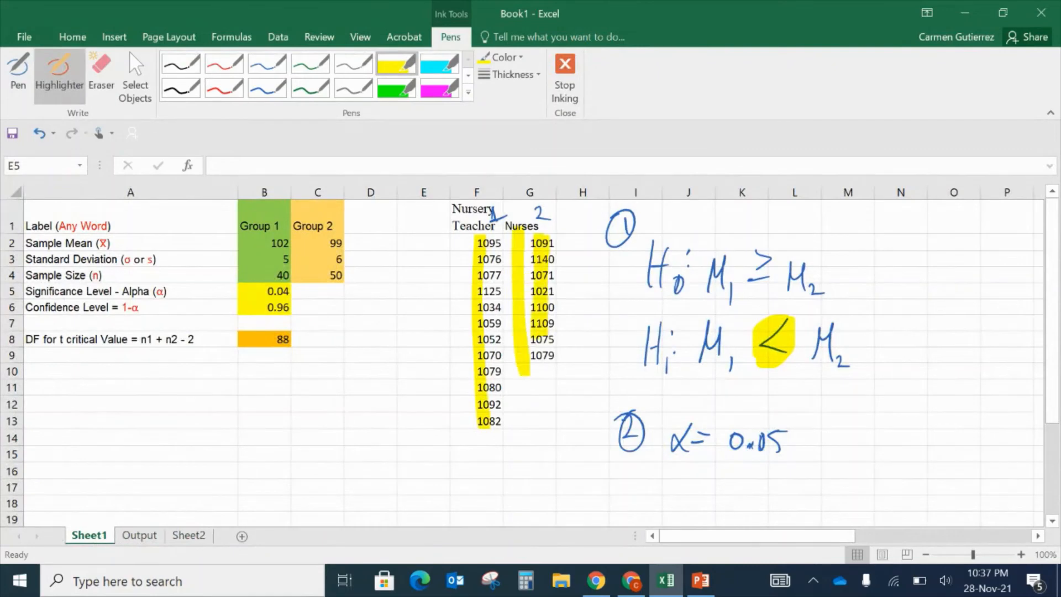
{"action": "left_click", "coordinate": [141, 536]}
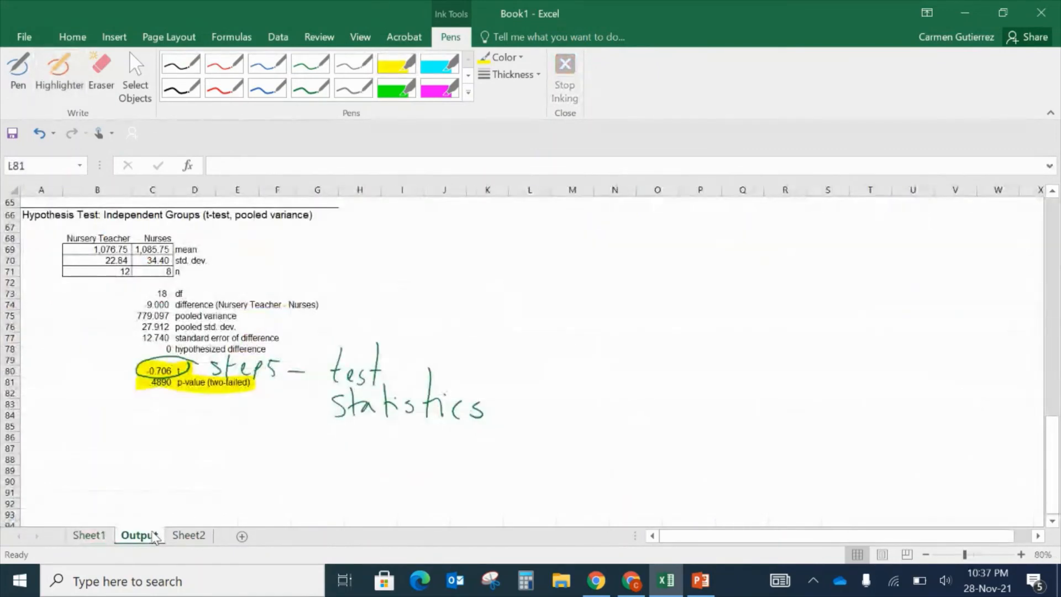
- Highlight the mean, std. dev. and n rows of the pooled-variance output in green and the df row in yellow
{"action": "left_click", "coordinate": [396, 88]}
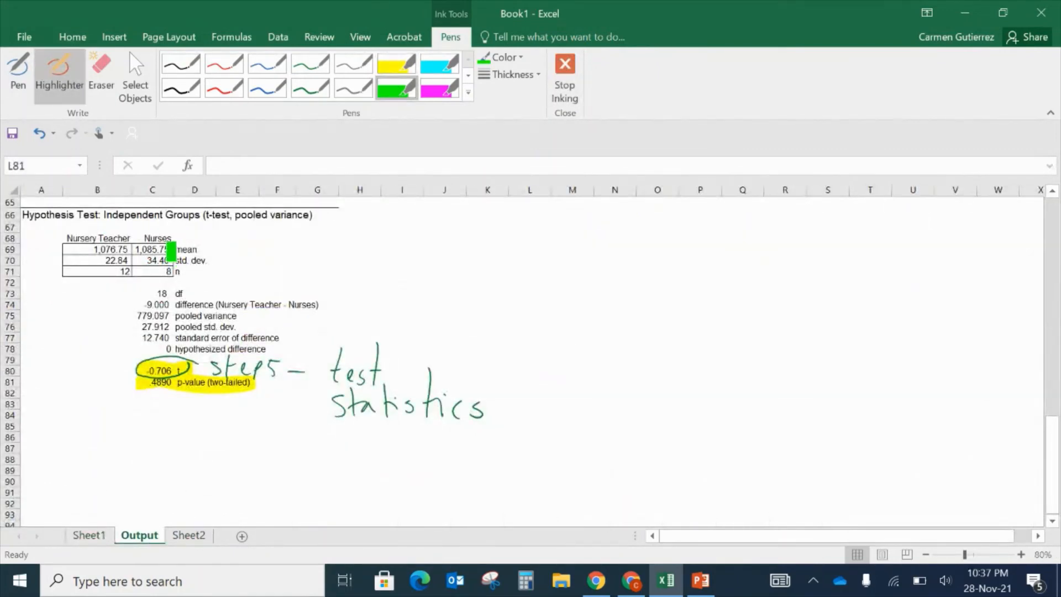
{"action": "left_click_drag", "start_coordinate": [174, 249], "coordinate": [84, 250]}
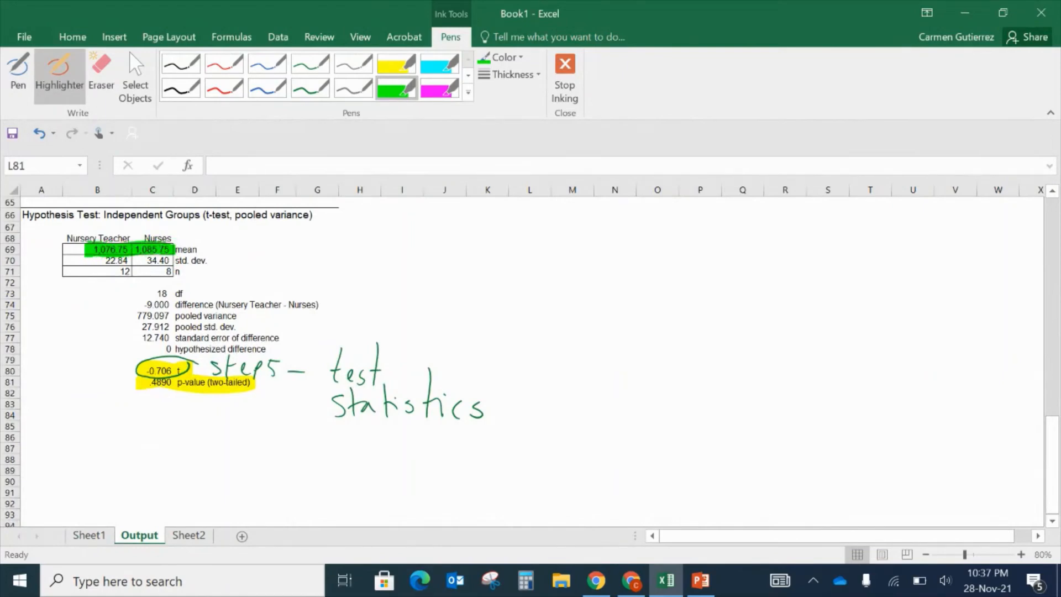
{"action": "left_click_drag", "start_coordinate": [185, 260], "coordinate": [98, 263]}
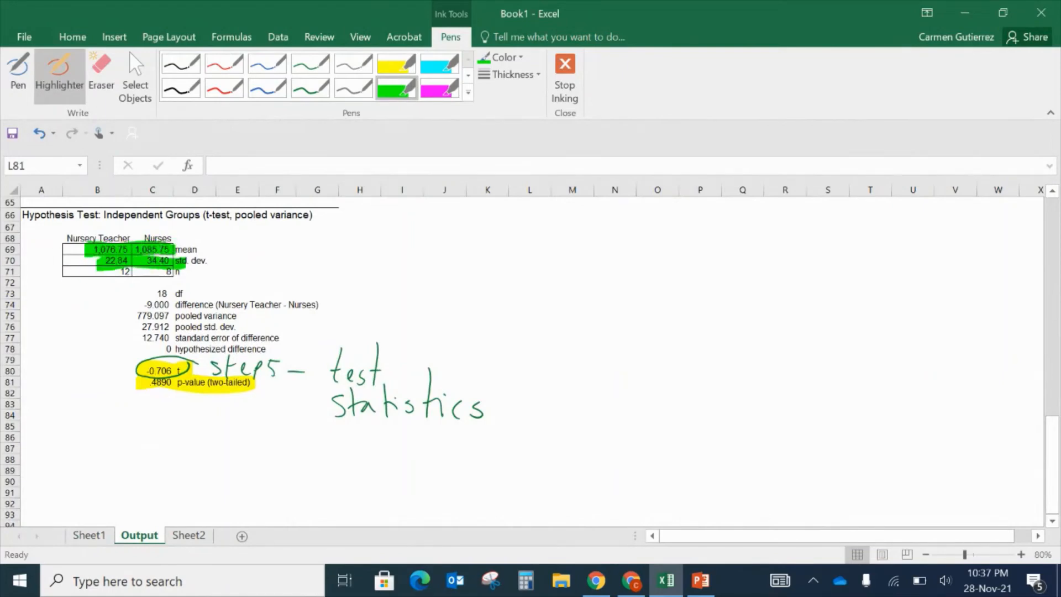
{"action": "left_click_drag", "start_coordinate": [183, 266], "coordinate": [91, 284]}
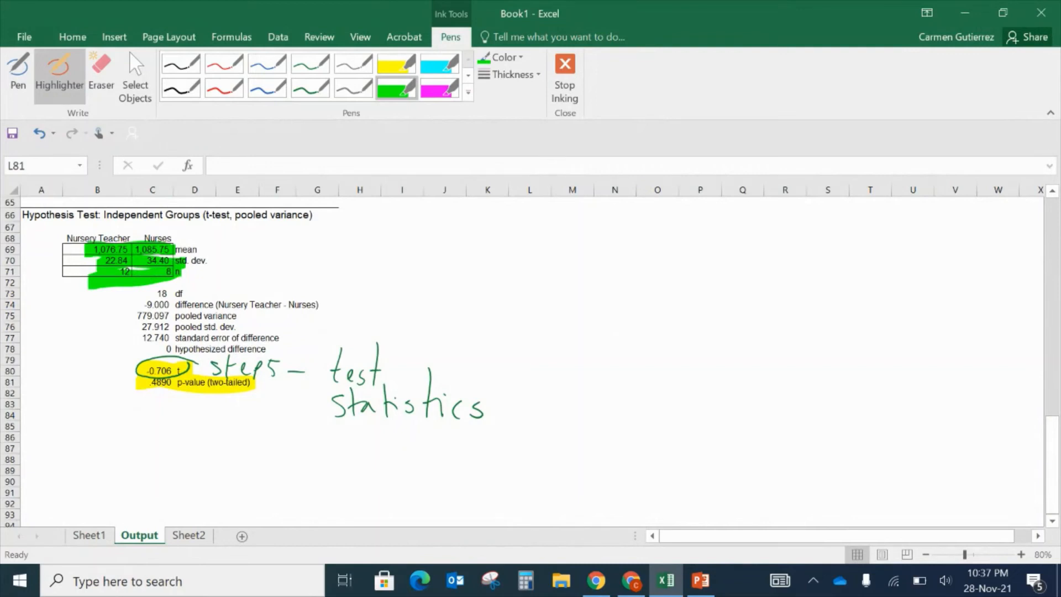
{"action": "left_click", "coordinate": [396, 64]}
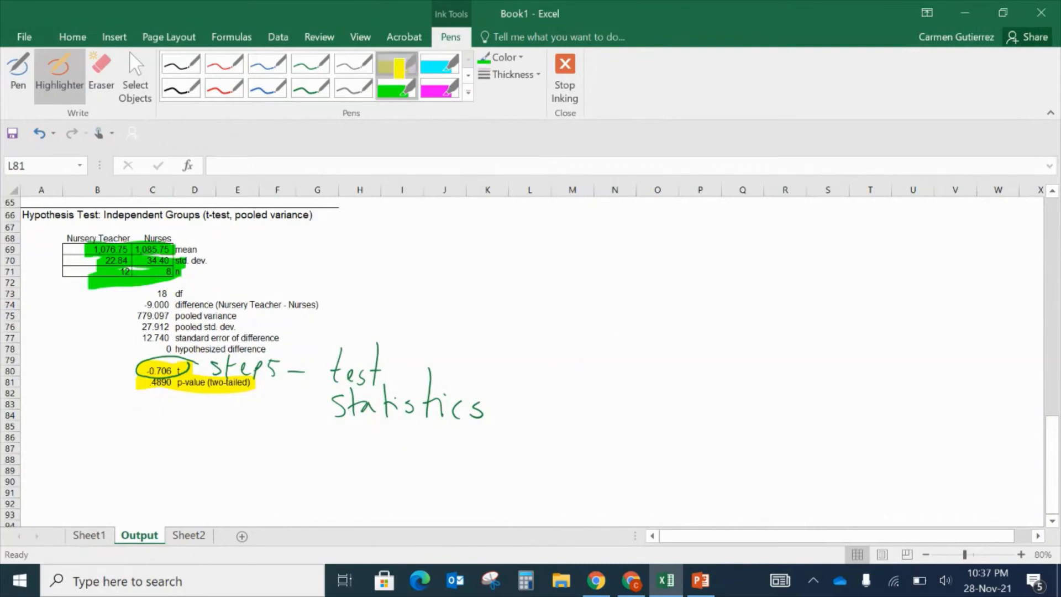
{"action": "mouse_move", "coordinate": [189, 280]}
{"action": "left_mouse_down"}
{"action": "mouse_move", "coordinate": [190, 297]}
{"action": "mouse_move", "coordinate": [138, 294]}
{"action": "left_mouse_up"}
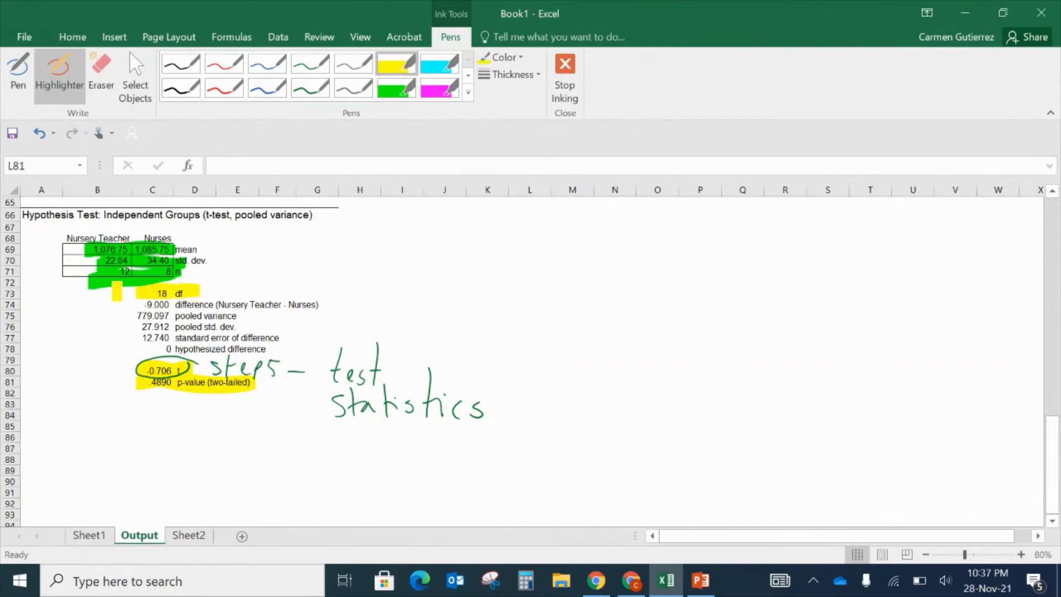
- Handwrite the formula "= n1 + n2 − 2 =" in blue ink beside the df value
{"action": "left_click", "coordinate": [267, 64]}
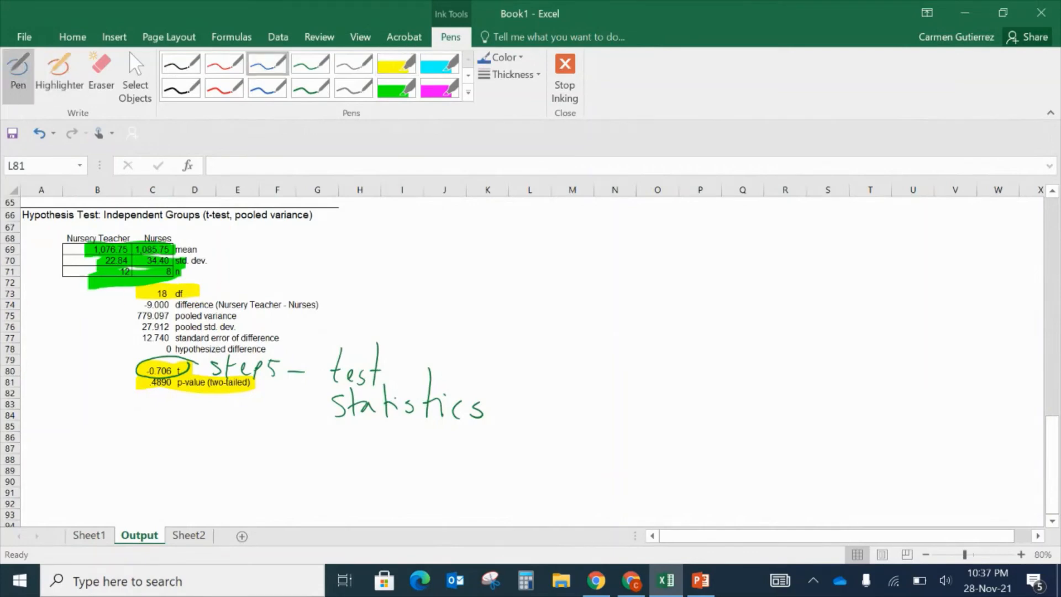
{"action": "left_click_drag", "start_coordinate": [202, 284], "coordinate": [217, 282]}
{"action": "left_click_drag", "start_coordinate": [198, 299], "coordinate": [228, 300]}
{"action": "left_click_drag", "start_coordinate": [230, 292], "coordinate": [249, 303]}
{"action": "mouse_move", "coordinate": [268, 276]}
{"action": "left_mouse_down"}
{"action": "mouse_move", "coordinate": [268, 301]}
{"action": "mouse_move", "coordinate": [273, 287]}
{"action": "left_mouse_up"}
{"action": "mouse_move", "coordinate": [285, 278]}
{"action": "left_mouse_down"}
{"action": "mouse_move", "coordinate": [309, 301]}
{"action": "mouse_move", "coordinate": [330, 286]}
{"action": "left_mouse_up"}
{"action": "left_click", "coordinate": [367, 286]}
{"action": "mouse_move", "coordinate": [339, 283]}
{"action": "left_mouse_down"}
{"action": "mouse_move", "coordinate": [357, 293]}
{"action": "mouse_move", "coordinate": [392, 283]}
{"action": "left_mouse_up"}
{"action": "left_click_drag", "start_coordinate": [380, 288], "coordinate": [393, 288]}
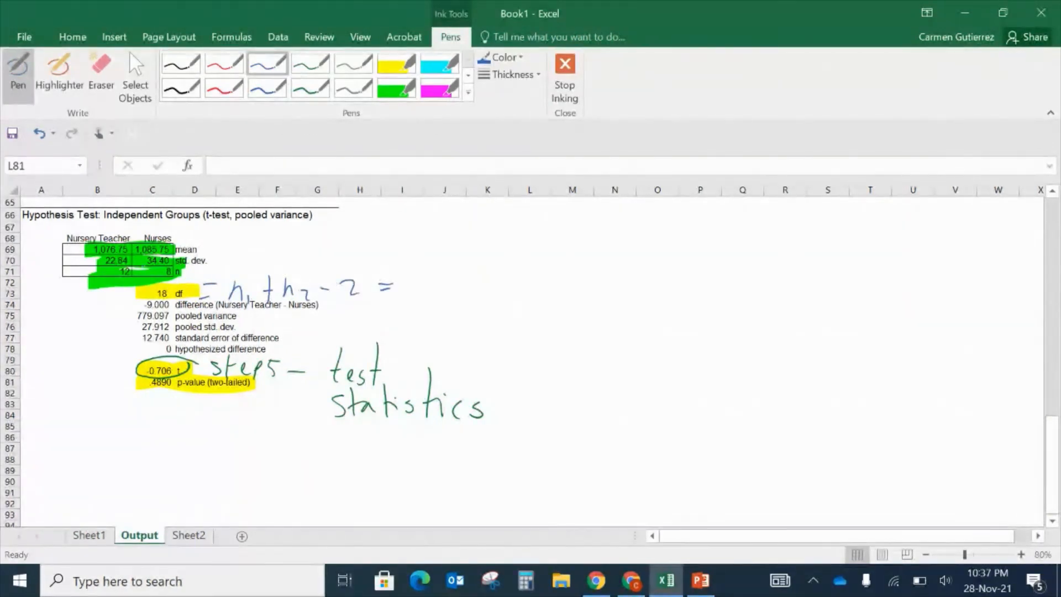
- Circle the two sample sizes in blue ink and complete the df formula with "12 + 8 − 2 = 18"
{"action": "mouse_move", "coordinate": [133, 266]}
{"action": "left_mouse_down"}
{"action": "mouse_move", "coordinate": [112, 280]}
{"action": "mouse_move", "coordinate": [145, 268]}
{"action": "left_mouse_up"}
{"action": "mouse_move", "coordinate": [409, 276]}
{"action": "left_mouse_down"}
{"action": "mouse_move", "coordinate": [410, 293]}
{"action": "mouse_move", "coordinate": [457, 294]}
{"action": "left_mouse_up"}
{"action": "left_click", "coordinate": [440, 280]}
{"action": "left_click_drag", "start_coordinate": [445, 286], "coordinate": [461, 284]}
{"action": "left_click_drag", "start_coordinate": [180, 266], "coordinate": [159, 279]}
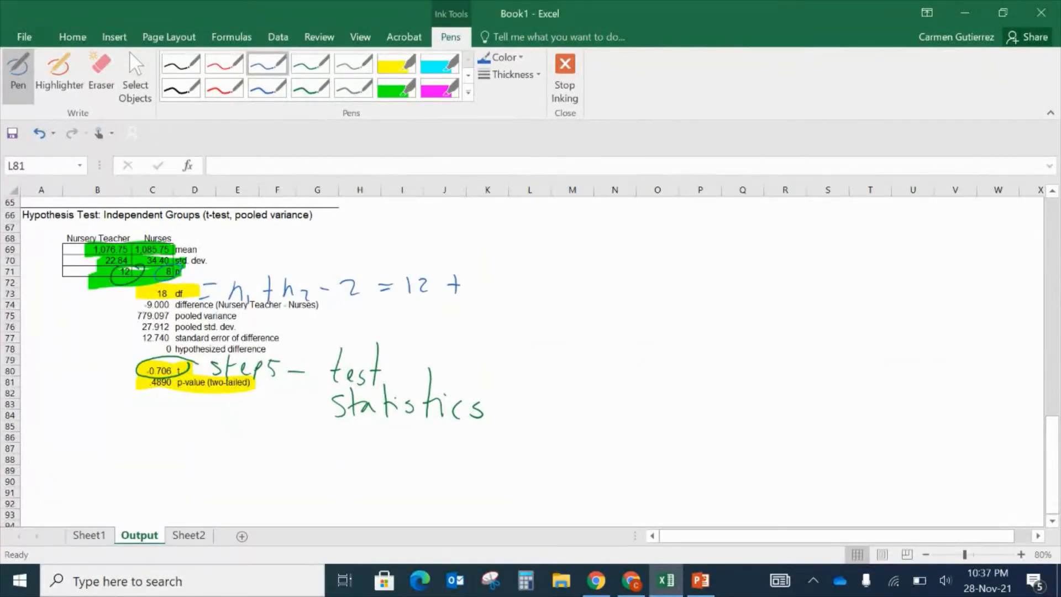
{"action": "left_click", "coordinate": [466, 292]}
{"action": "mouse_move", "coordinate": [485, 275]}
{"action": "left_mouse_down"}
{"action": "mouse_move", "coordinate": [479, 286]}
{"action": "mouse_move", "coordinate": [483, 276]}
{"action": "mouse_move", "coordinate": [573, 293]}
{"action": "left_mouse_up"}
{"action": "mouse_move", "coordinate": [598, 275]}
{"action": "left_mouse_down"}
{"action": "mouse_move", "coordinate": [590, 289]}
{"action": "mouse_move", "coordinate": [595, 277]}
{"action": "left_mouse_up"}
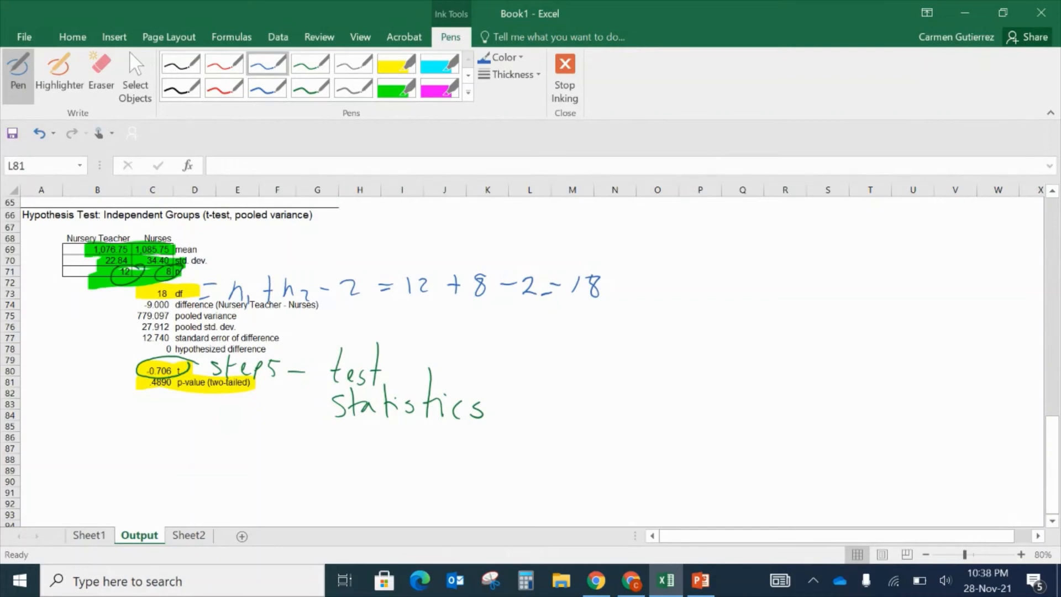
- Circle "t-test" in the output's title in blue ink, stop inking and switch to Sheet1
{"action": "mouse_move", "coordinate": [202, 226]}
{"action": "left_mouse_down"}
{"action": "mouse_move", "coordinate": [217, 224]}
{"action": "mouse_move", "coordinate": [206, 208]}
{"action": "mouse_move", "coordinate": [195, 223]}
{"action": "left_mouse_up"}
{"action": "left_click", "coordinate": [565, 78]}
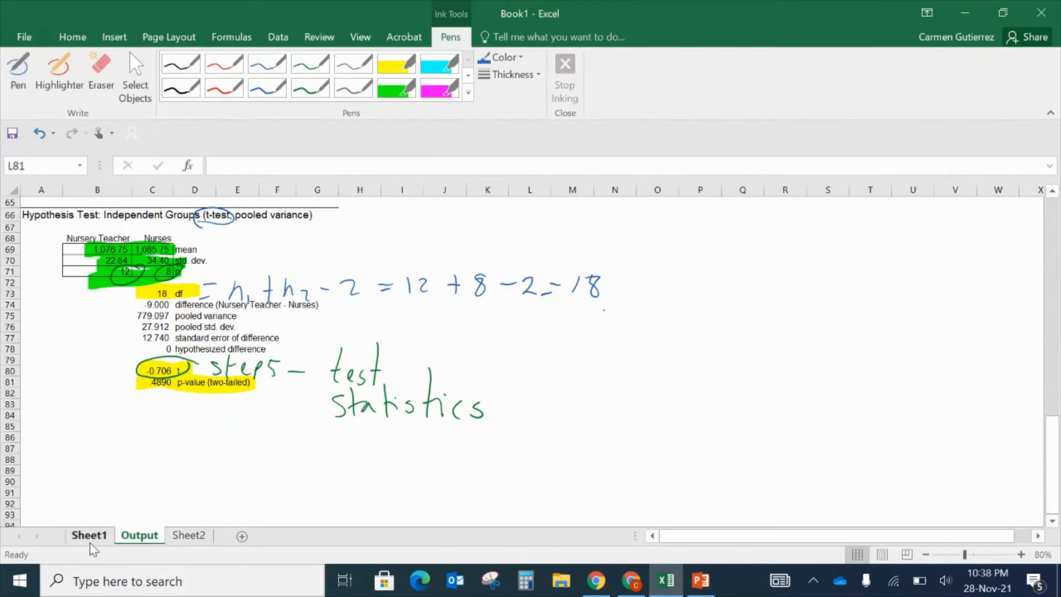
{"action": "left_click", "coordinate": [106, 537]}
{"action": "left_click", "coordinate": [268, 502]}
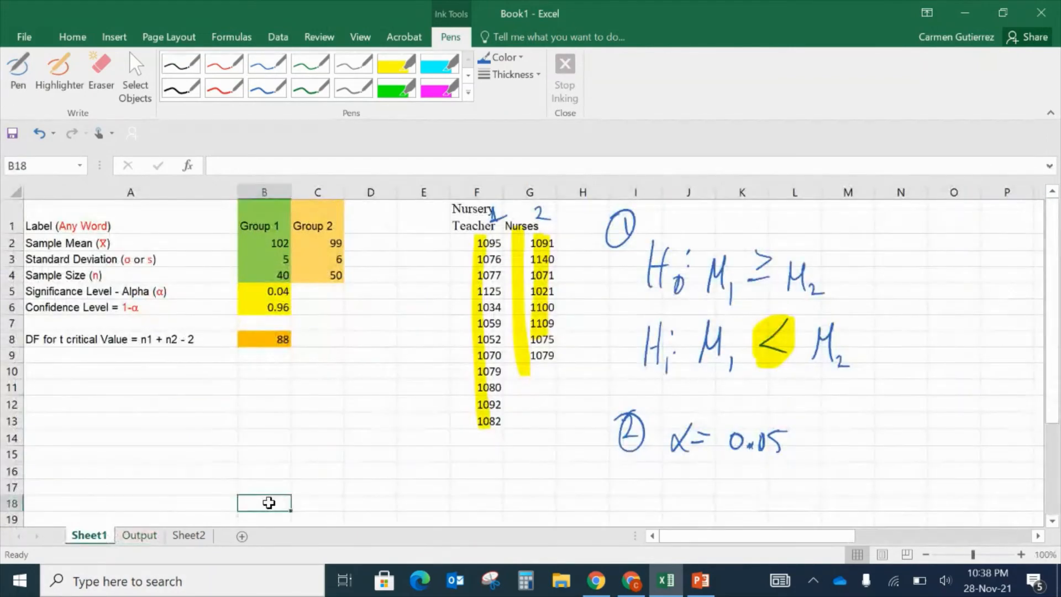
- Highlight the Nursery Teacher and Nurses data columns in turquoise
{"action": "left_click", "coordinate": [60, 72]}
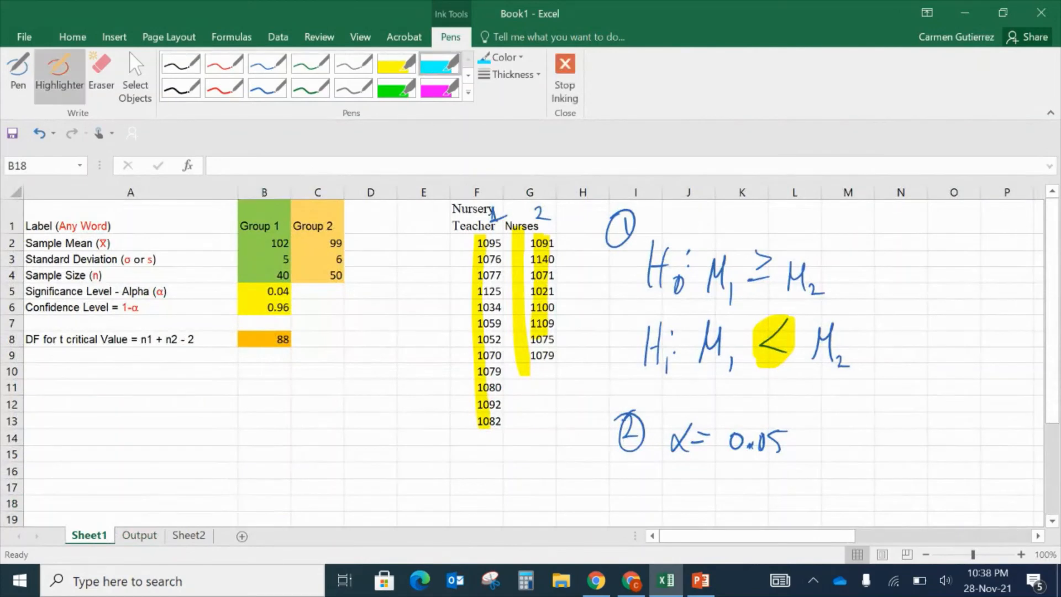
{"action": "mouse_move", "coordinate": [495, 237]}
{"action": "left_mouse_down"}
{"action": "mouse_move", "coordinate": [485, 227]}
{"action": "mouse_move", "coordinate": [486, 414]}
{"action": "left_mouse_up"}
{"action": "left_click_drag", "start_coordinate": [535, 226], "coordinate": [534, 361]}
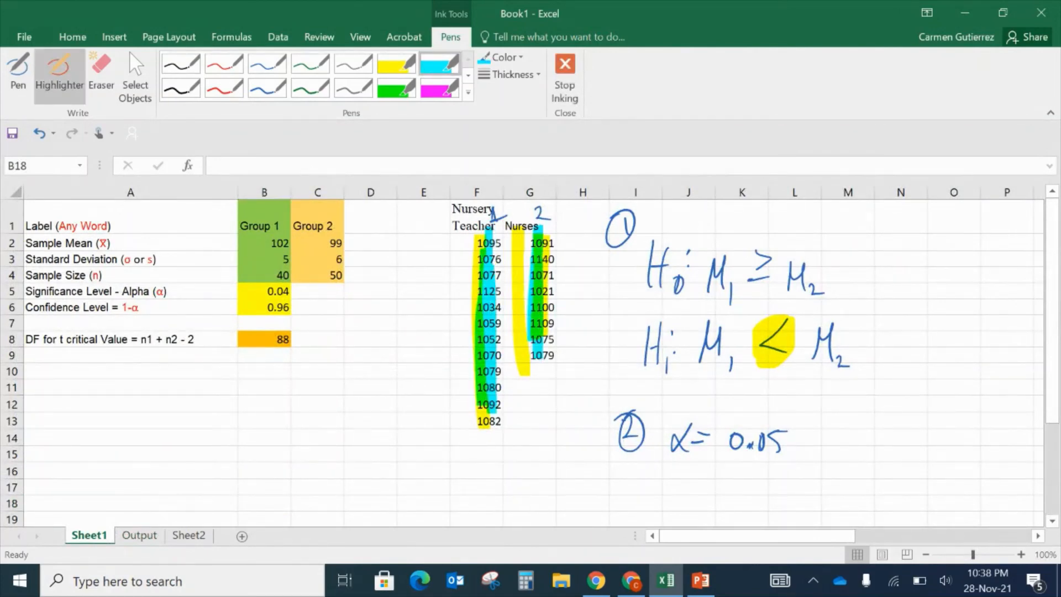
- Circle the Group 2 and Group 1 summary values in gray ink and erase both circles
{"action": "left_click", "coordinate": [440, 88]}
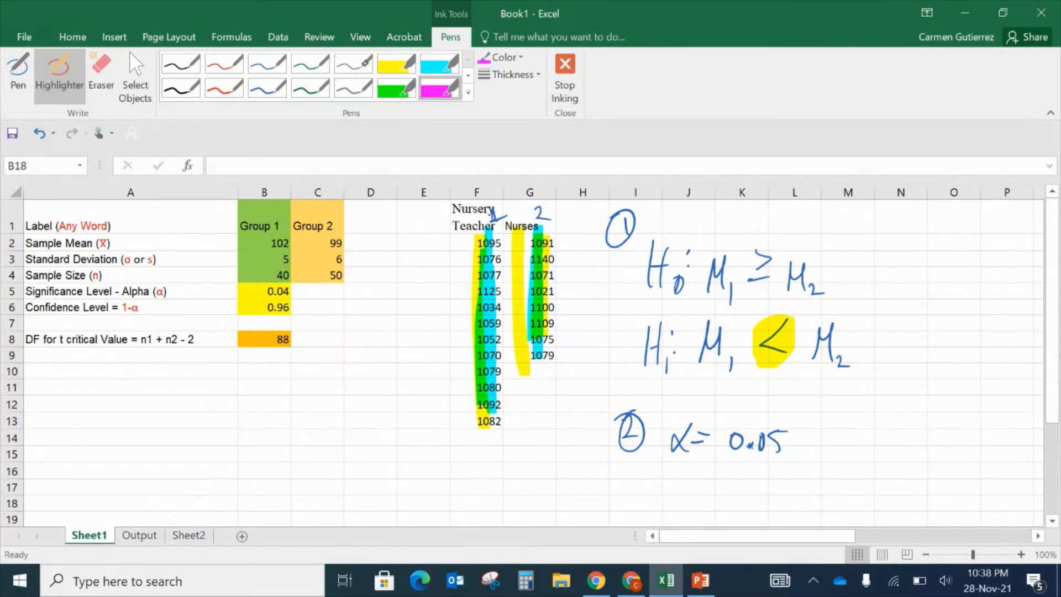
{"action": "left_click", "coordinate": [365, 63]}
{"action": "mouse_move", "coordinate": [348, 211]}
{"action": "left_mouse_down"}
{"action": "mouse_move", "coordinate": [311, 282]}
{"action": "mouse_move", "coordinate": [345, 214]}
{"action": "left_mouse_up"}
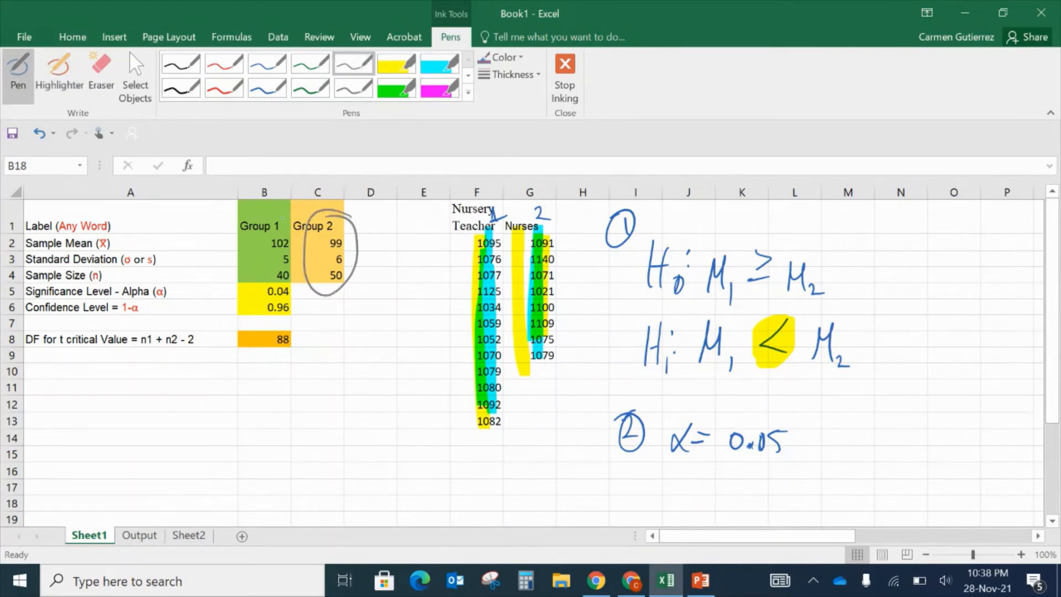
{"action": "mouse_move", "coordinate": [275, 209]}
{"action": "left_mouse_down"}
{"action": "mouse_move", "coordinate": [300, 271]}
{"action": "mouse_move", "coordinate": [269, 211]}
{"action": "left_mouse_up"}
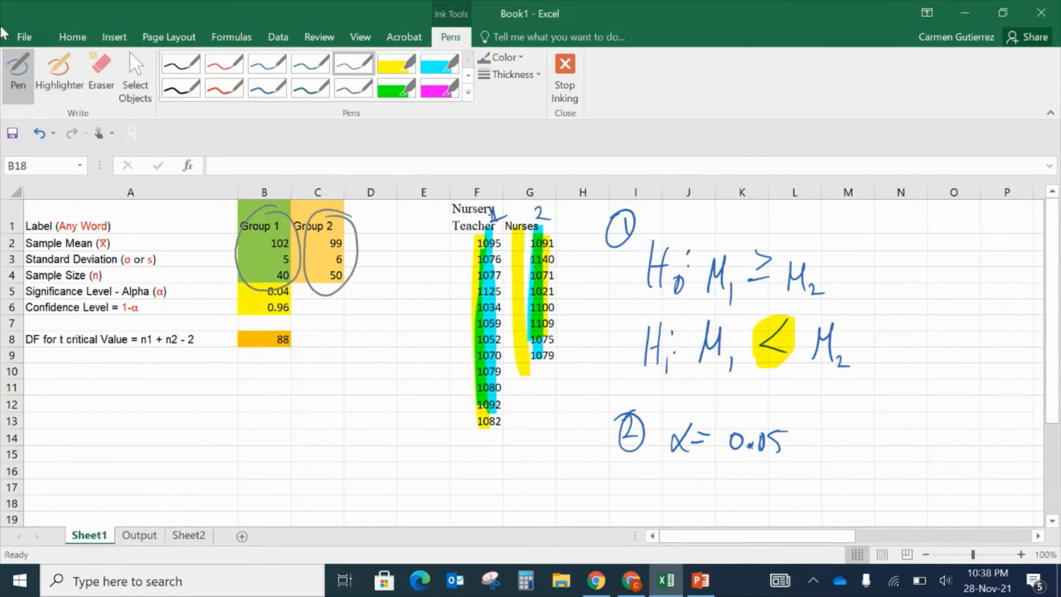
{"action": "left_click", "coordinate": [108, 72]}
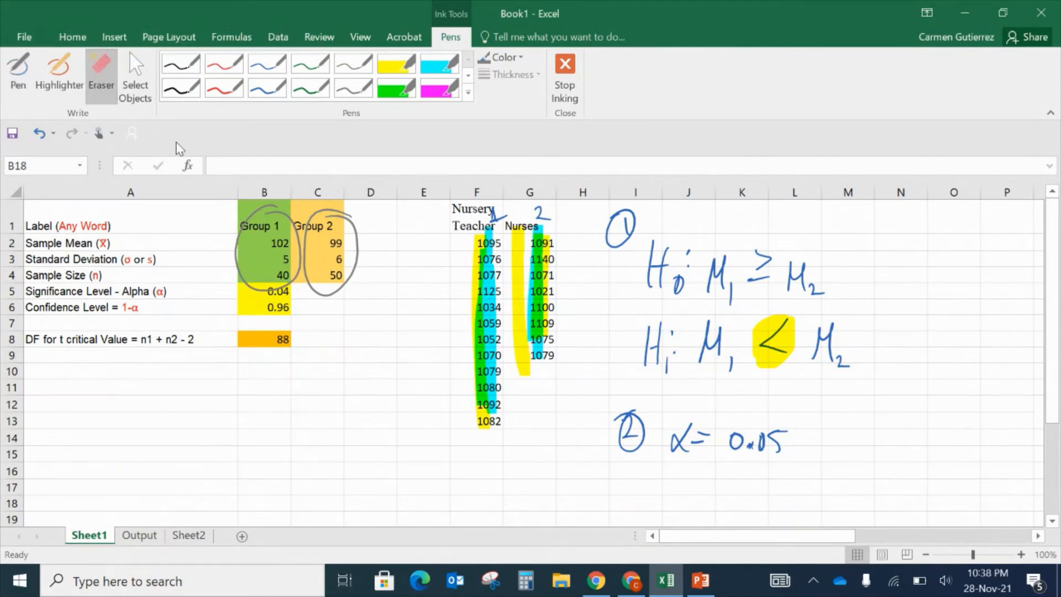
{"action": "mouse_move", "coordinate": [256, 211]}
{"action": "left_mouse_down"}
{"action": "mouse_move", "coordinate": [261, 221]}
{"action": "mouse_move", "coordinate": [340, 227]}
{"action": "left_mouse_up"}
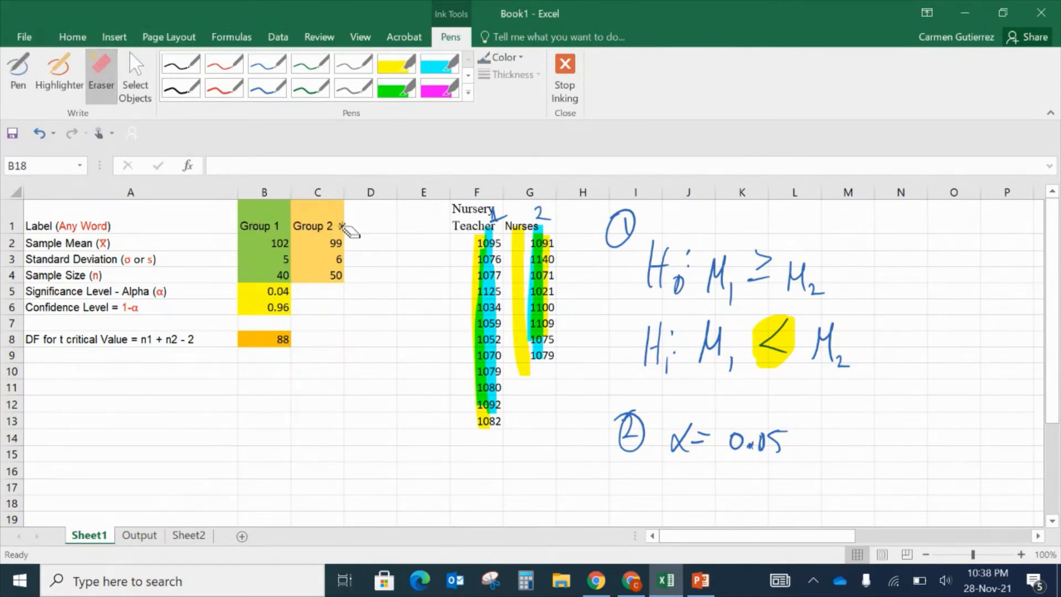
- Open MegaStat's Compare Two Independent Groups hypothesis test and compare its data input and summary input modes, ending on summary input
{"action": "left_click", "coordinate": [278, 36]}
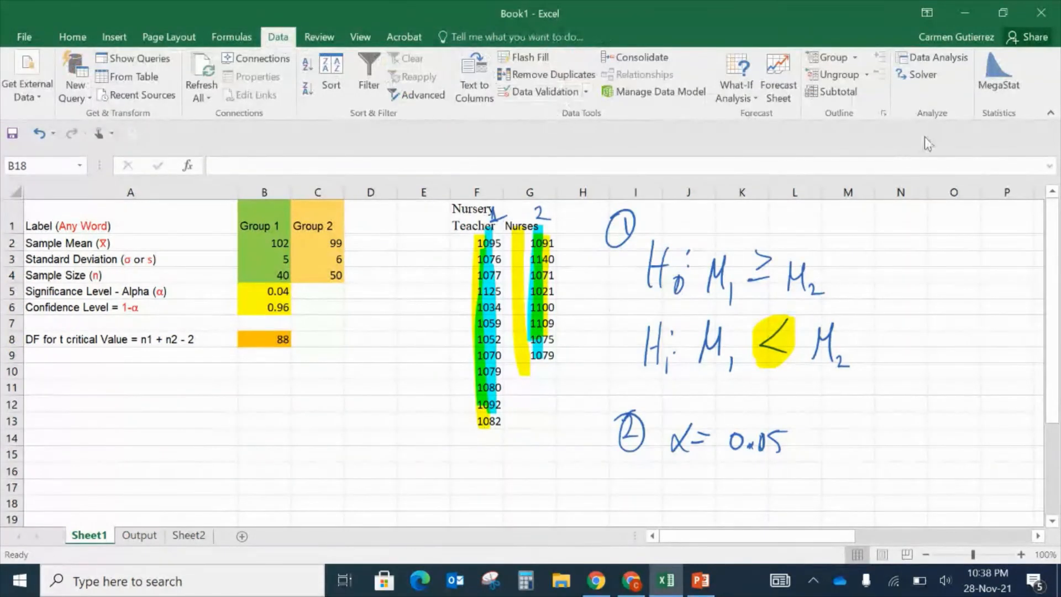
{"action": "left_click", "coordinate": [999, 72]}
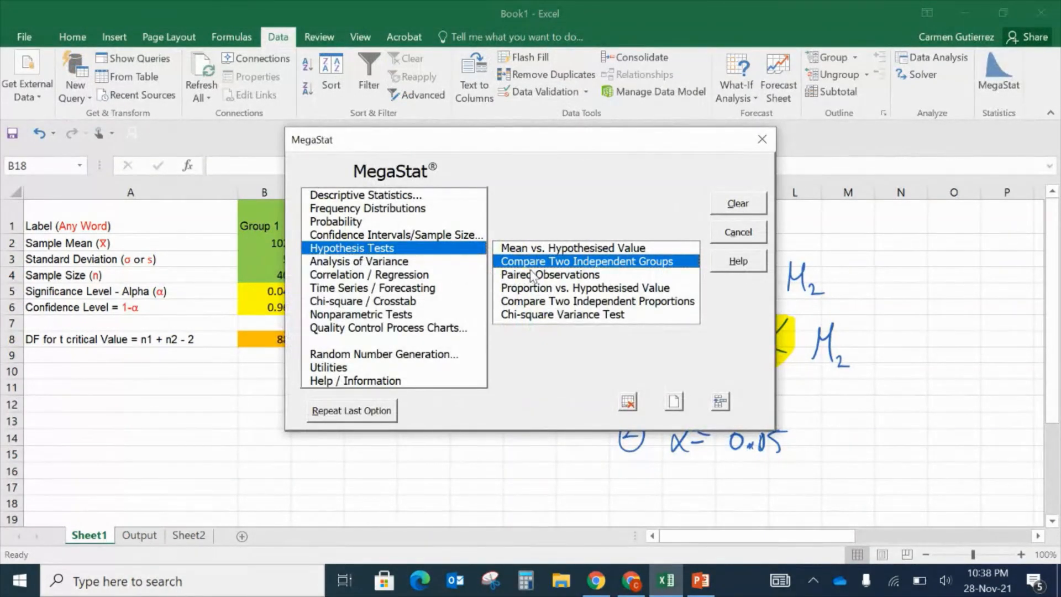
{"action": "left_click", "coordinate": [551, 249]}
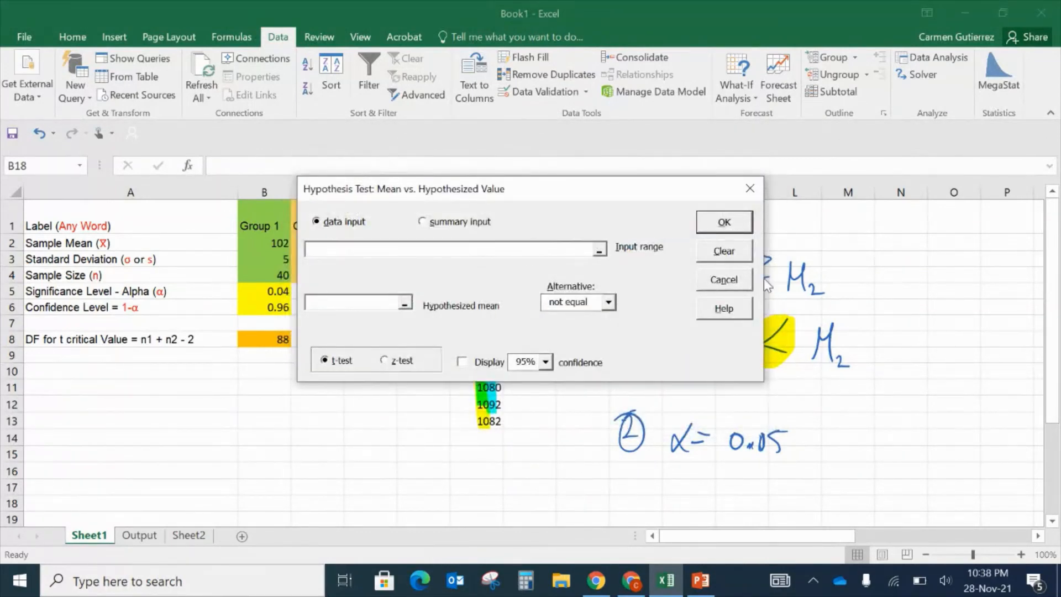
{"action": "left_click", "coordinate": [723, 287]}
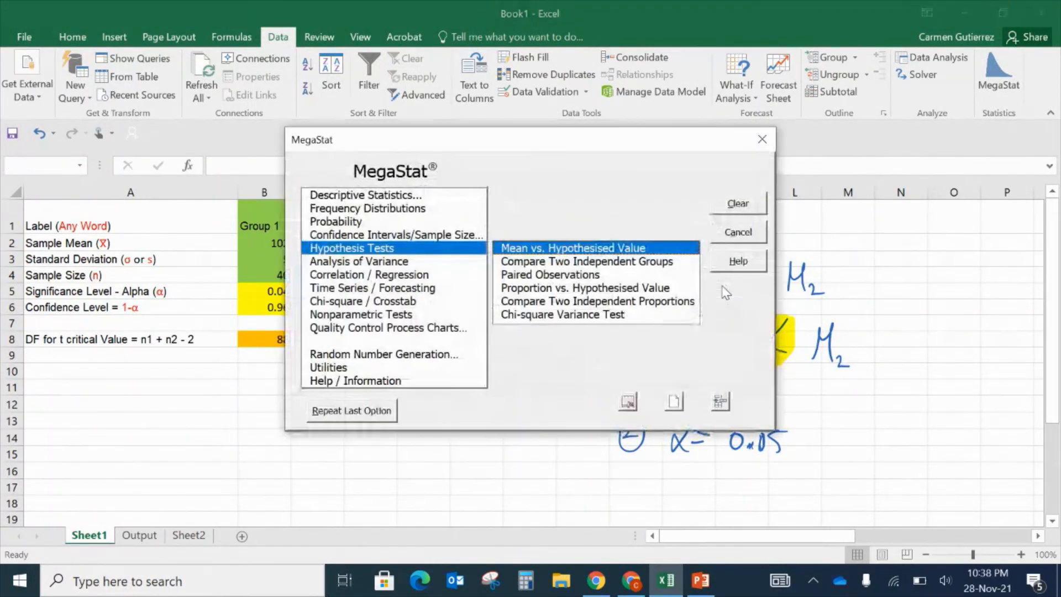
{"action": "left_click", "coordinate": [587, 265]}
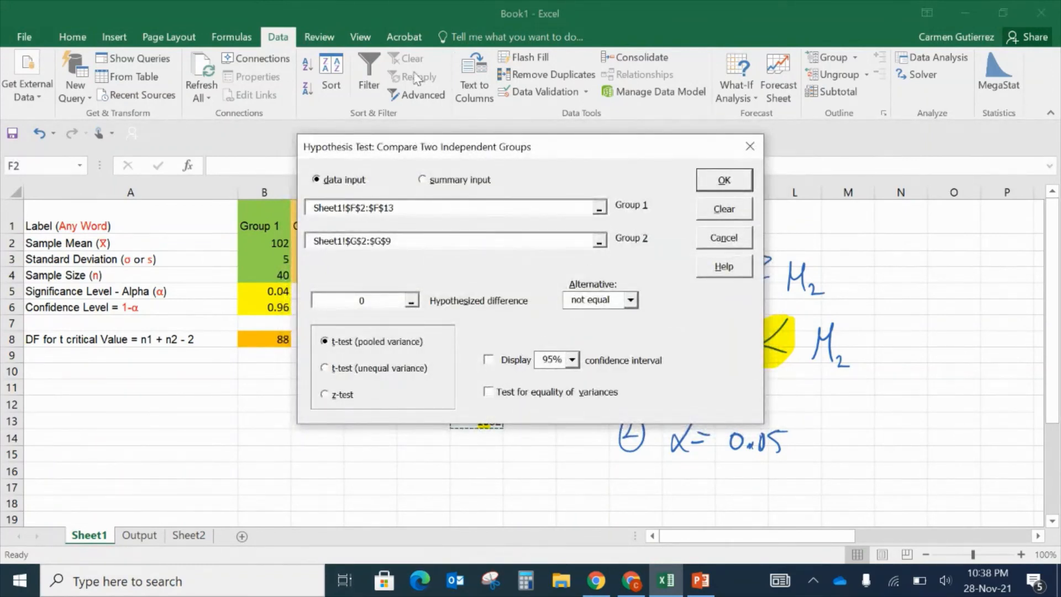
{"action": "left_click", "coordinate": [448, 181]}
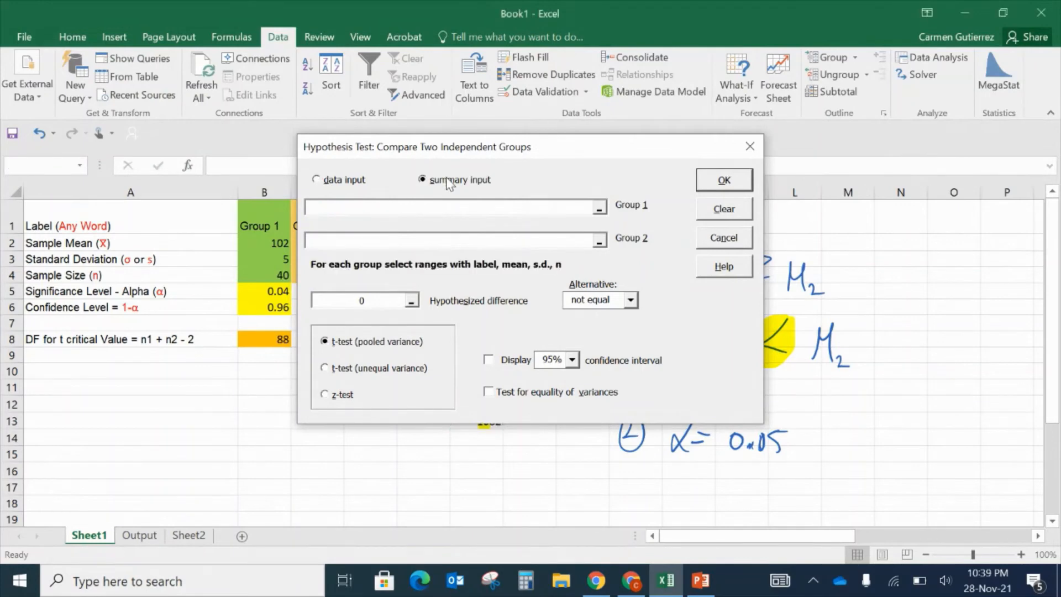
{"action": "left_click_drag", "start_coordinate": [431, 150], "coordinate": [723, 165]}
{"action": "left_click", "coordinate": [511, 189]}
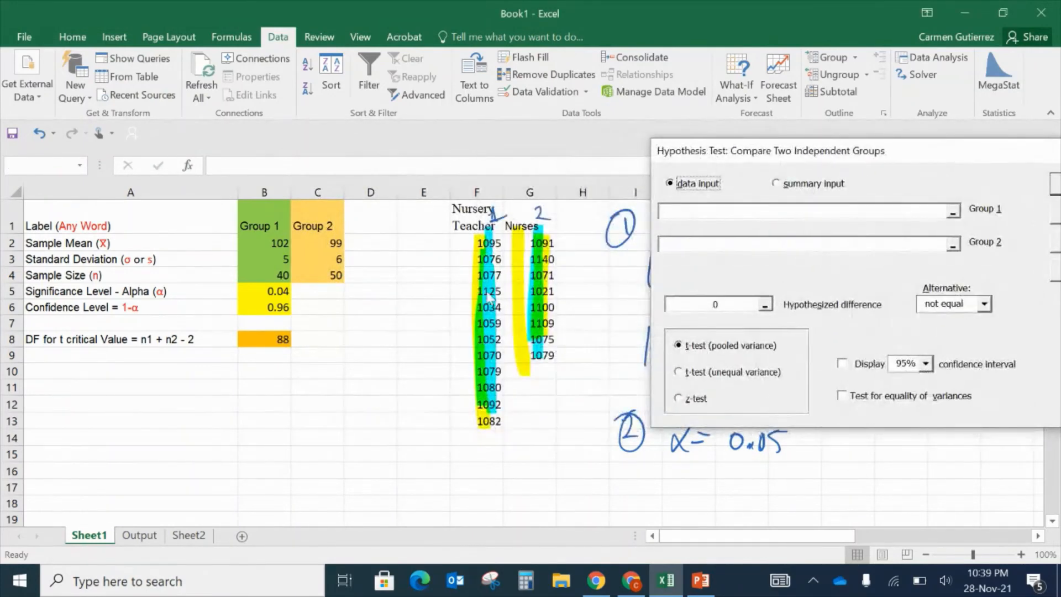
{"action": "left_click", "coordinate": [811, 185]}
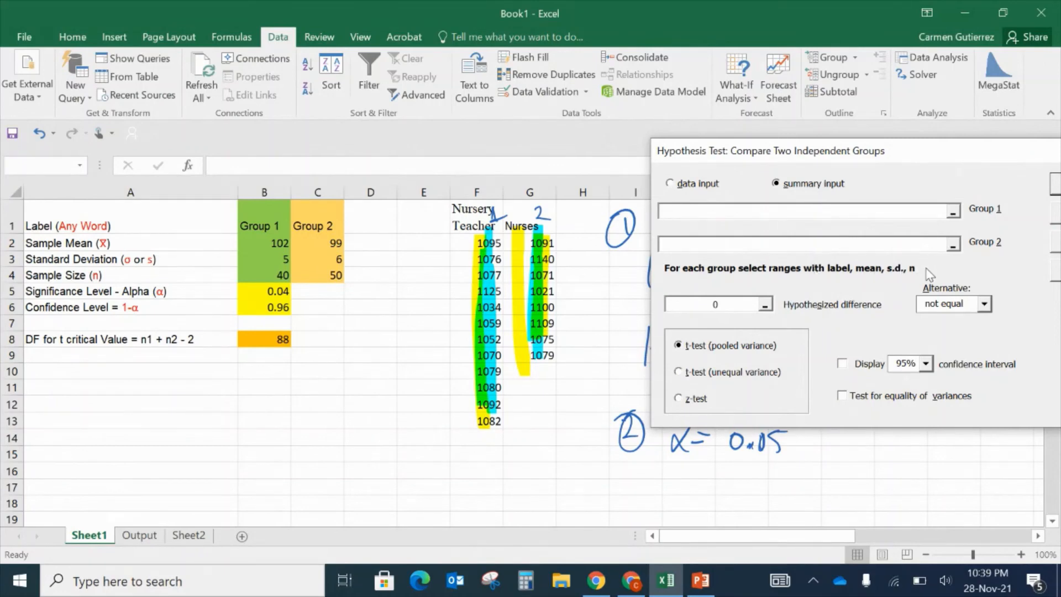
- Try to run the summary-input test with Group 1 set to Sheet1!$B$1:$B$4, and close MegaStat
{"action": "left_click_drag", "start_coordinate": [933, 160], "coordinate": [755, 151]}
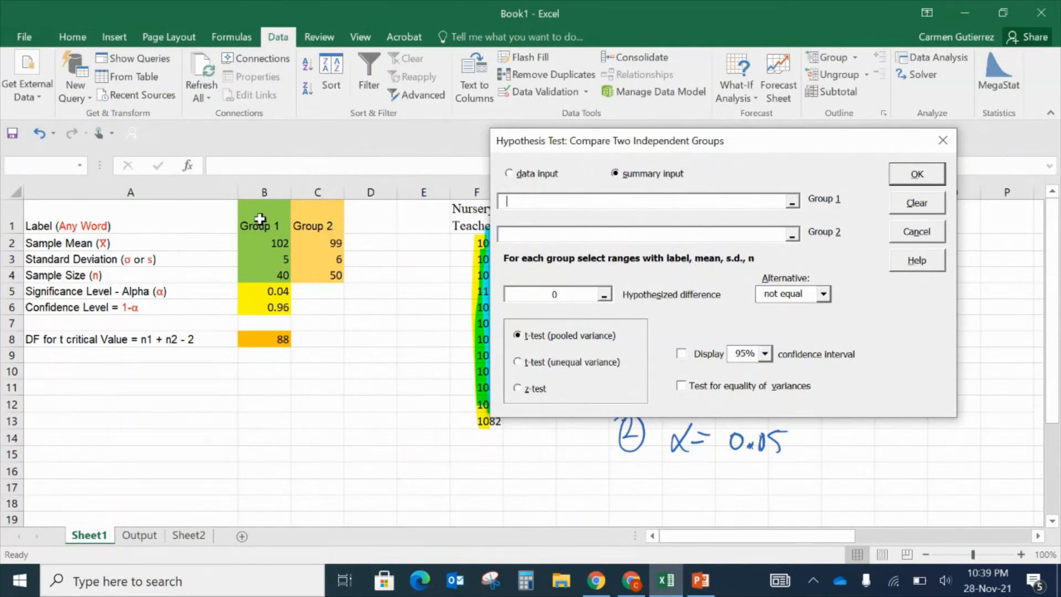
{"action": "left_click_drag", "start_coordinate": [256, 219], "coordinate": [255, 273]}
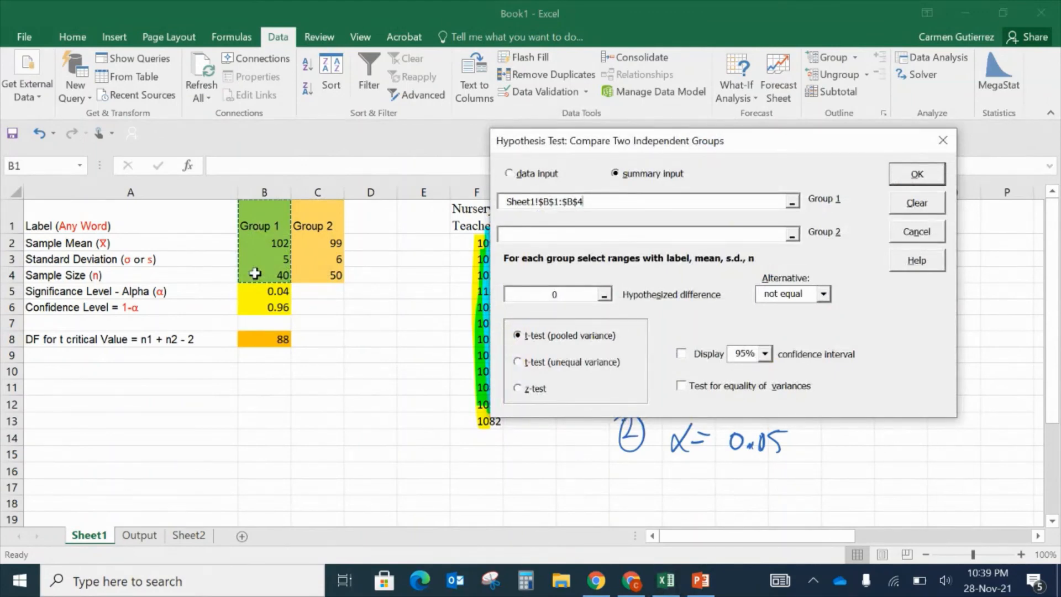
{"action": "key", "text": "Return"}
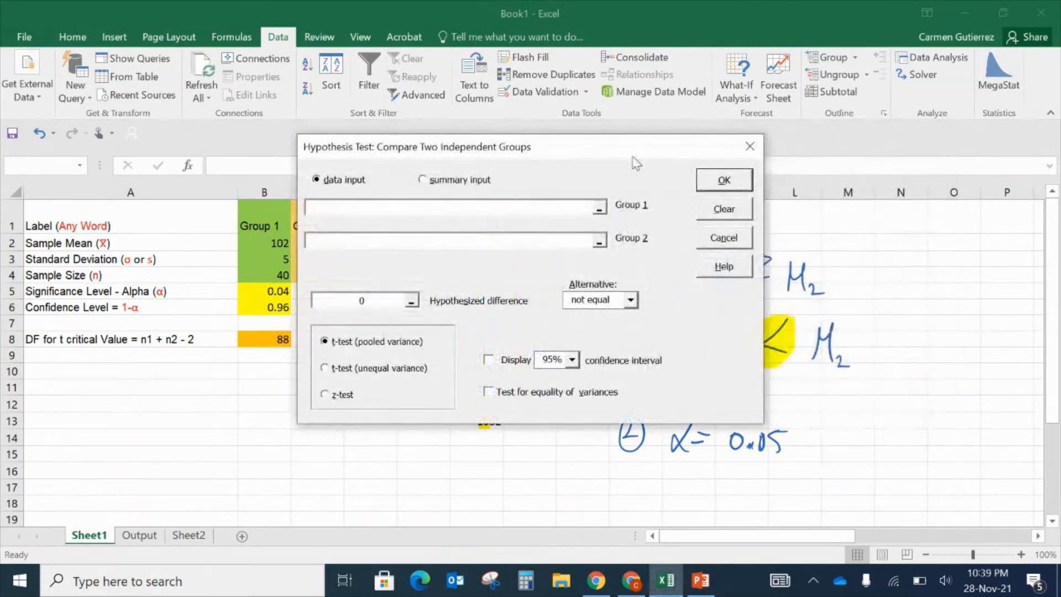
{"action": "left_click", "coordinate": [713, 241]}
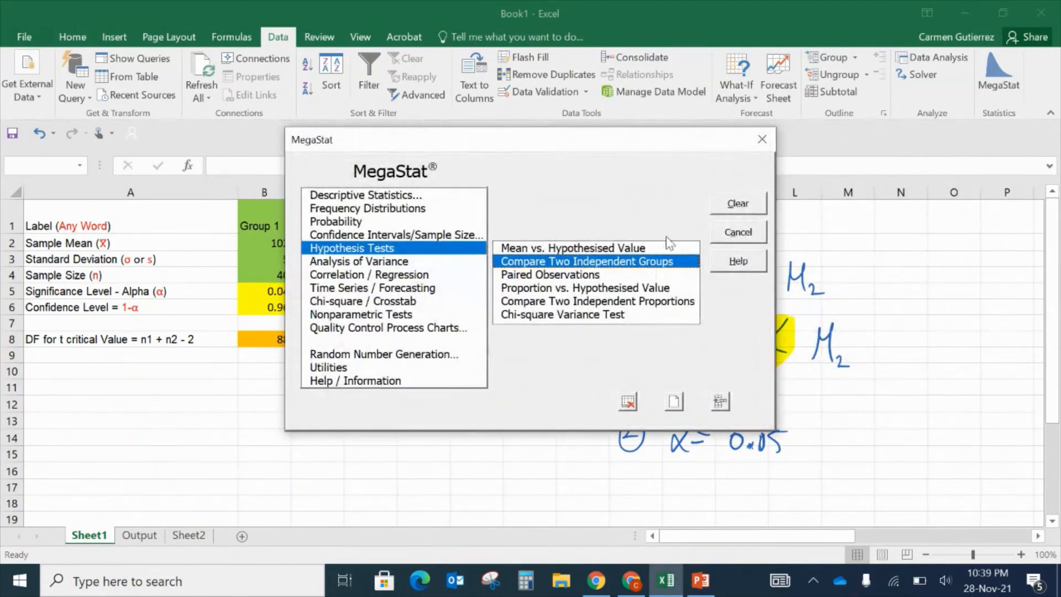
{"action": "left_click", "coordinate": [738, 232]}
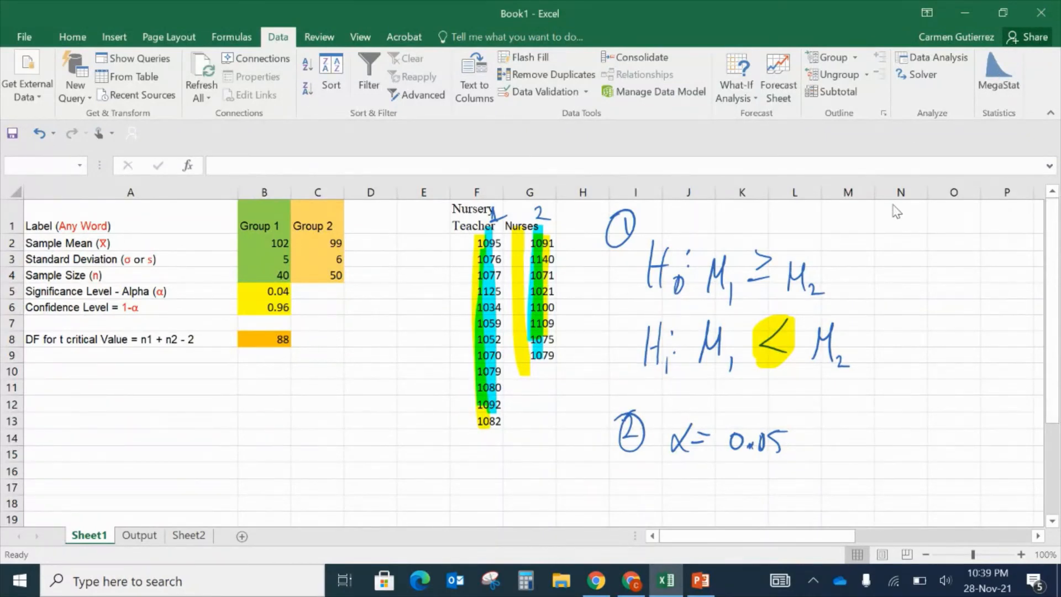
- Force Microsoft Excel to quit by ending its task in Task Manager, and return to the Step 5 slide in PowerPoint
{"action": "key", "text": "ctrl+shift+Escape"}
{"action": "left_click", "coordinate": [163, 222]}
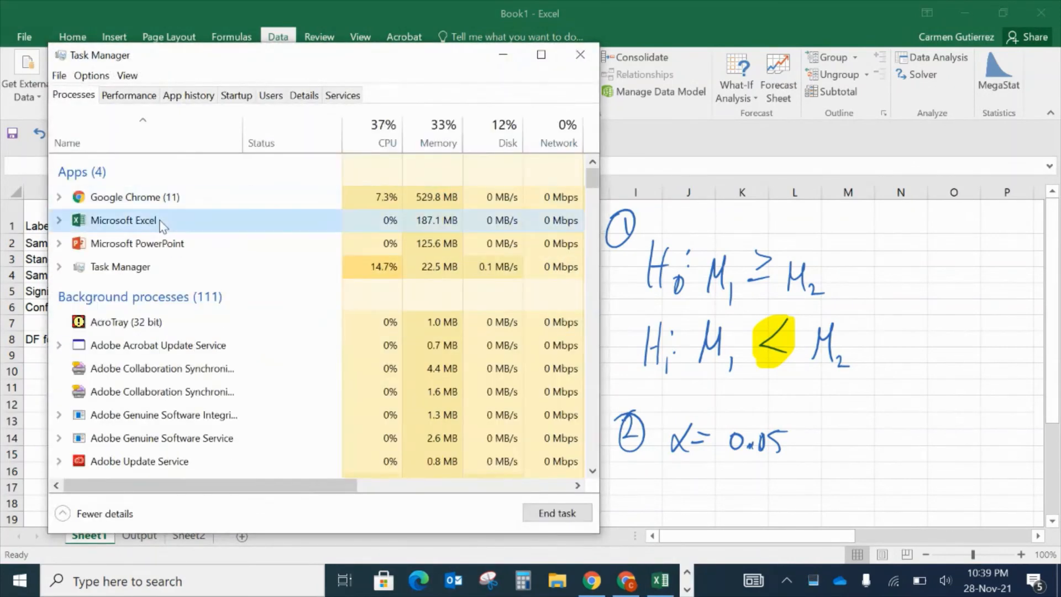
{"action": "left_click", "coordinate": [557, 514]}
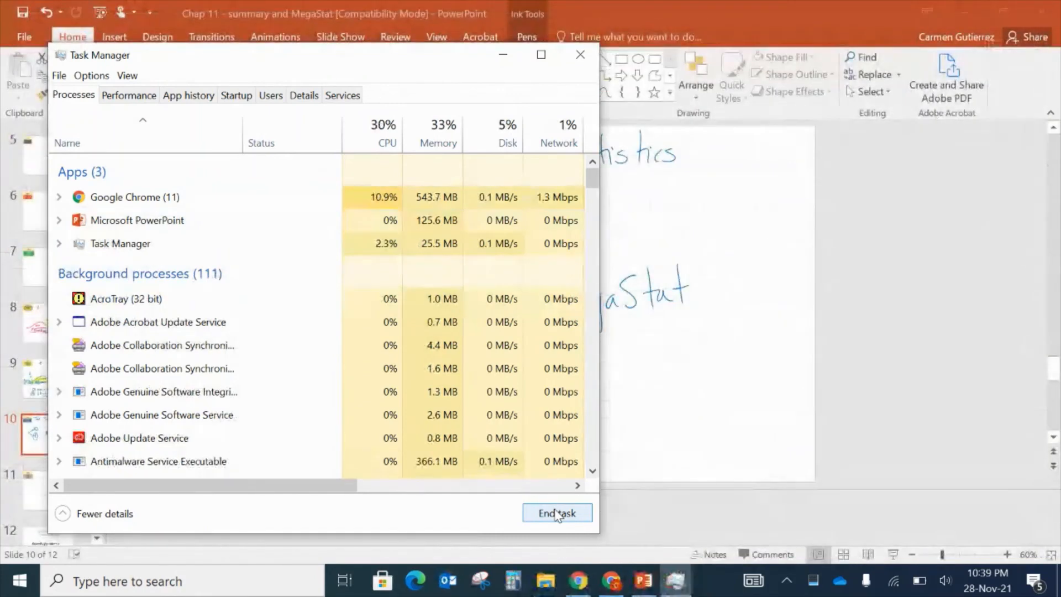
{"action": "left_click", "coordinate": [723, 406]}
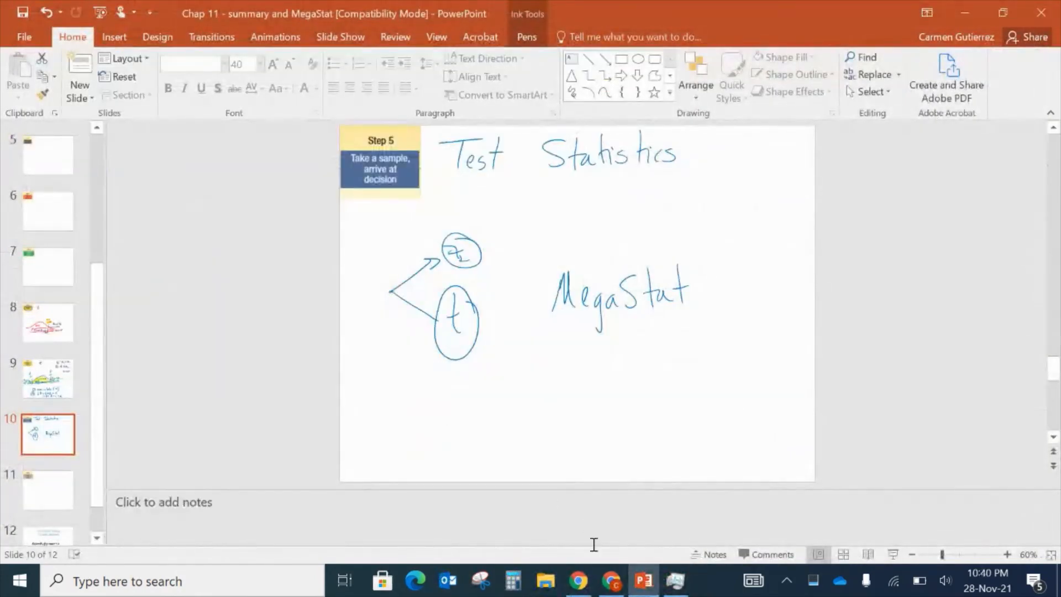
- Relaunch Excel with a blank workbook and recover the autosaved Book1 (version 1), ending on Sheet1 with Document Recovery closed
{"action": "left_click", "coordinate": [20, 580]}
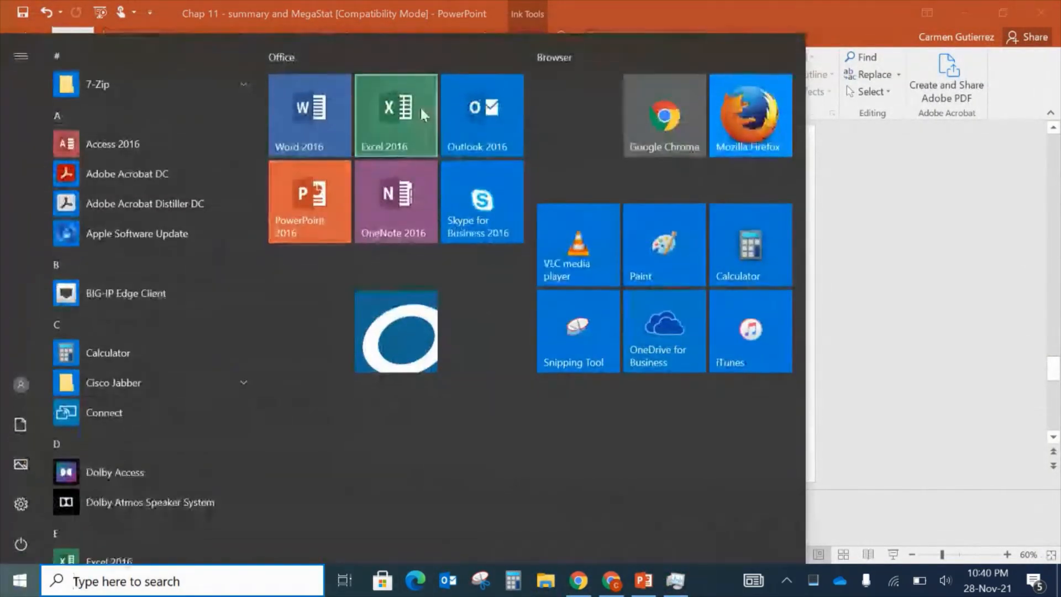
{"action": "left_click", "coordinate": [415, 106]}
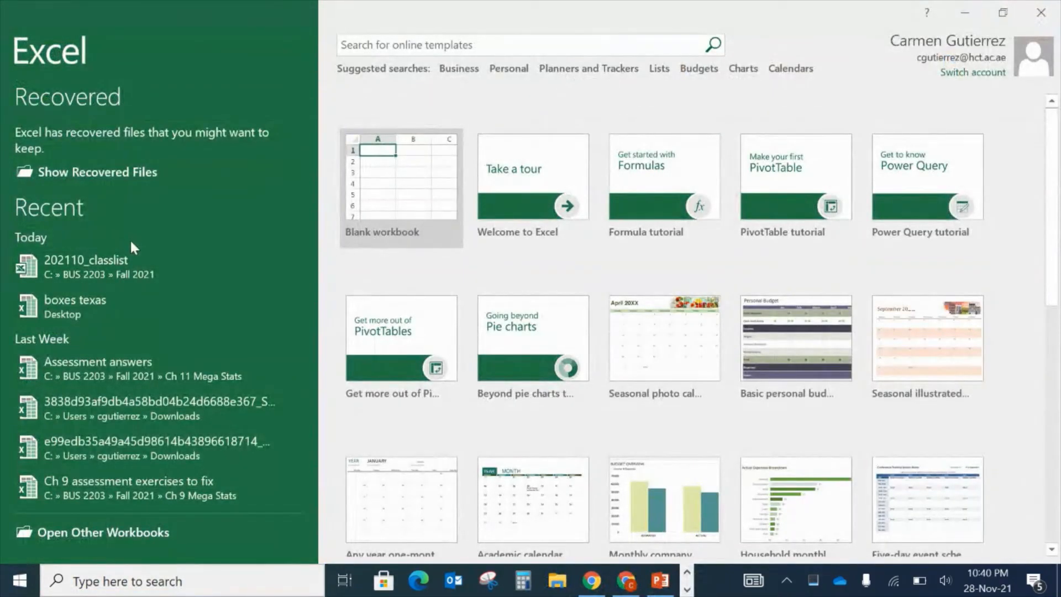
{"action": "left_click", "coordinate": [410, 202]}
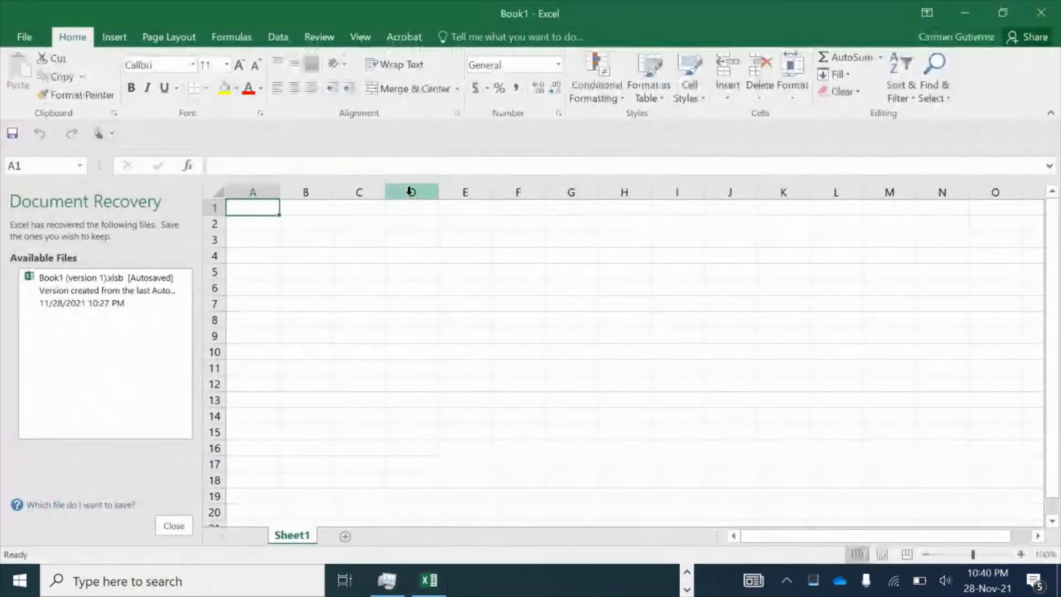
{"action": "left_click", "coordinate": [146, 299]}
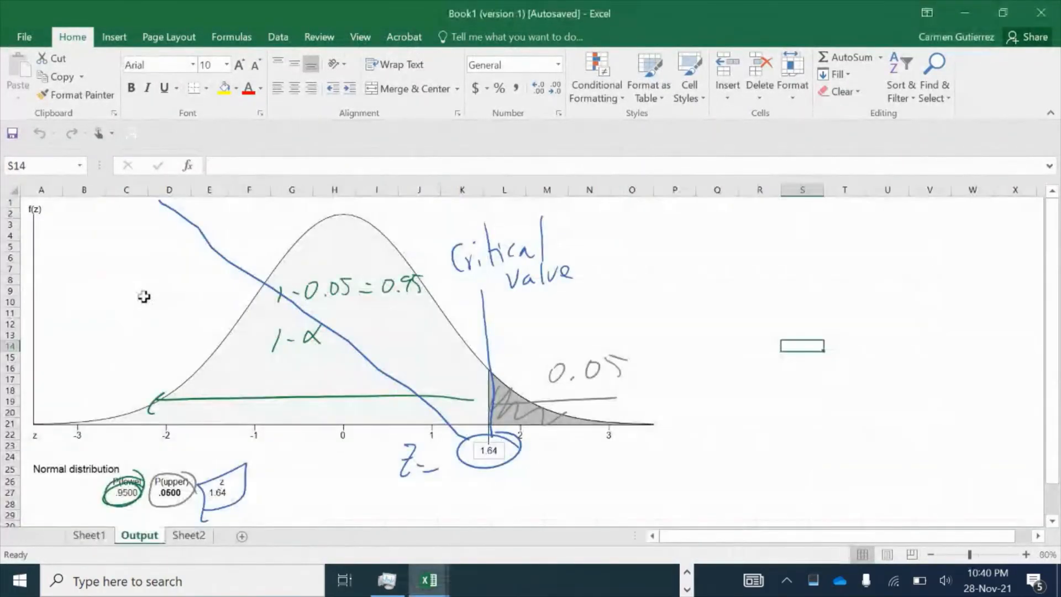
{"action": "left_click", "coordinate": [93, 539]}
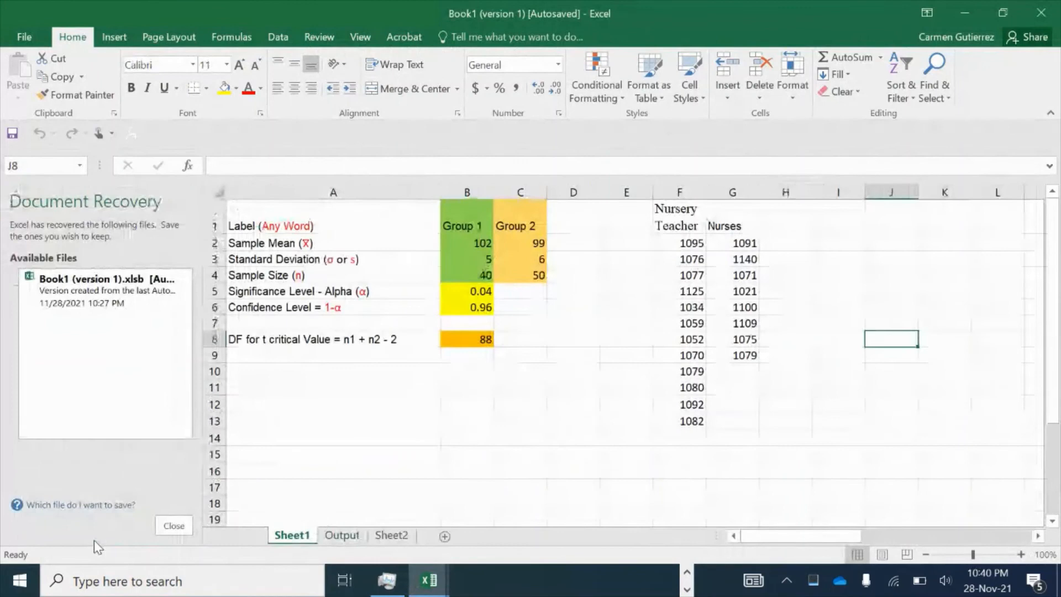
{"action": "left_click", "coordinate": [173, 525]}
{"action": "left_click", "coordinate": [359, 452]}
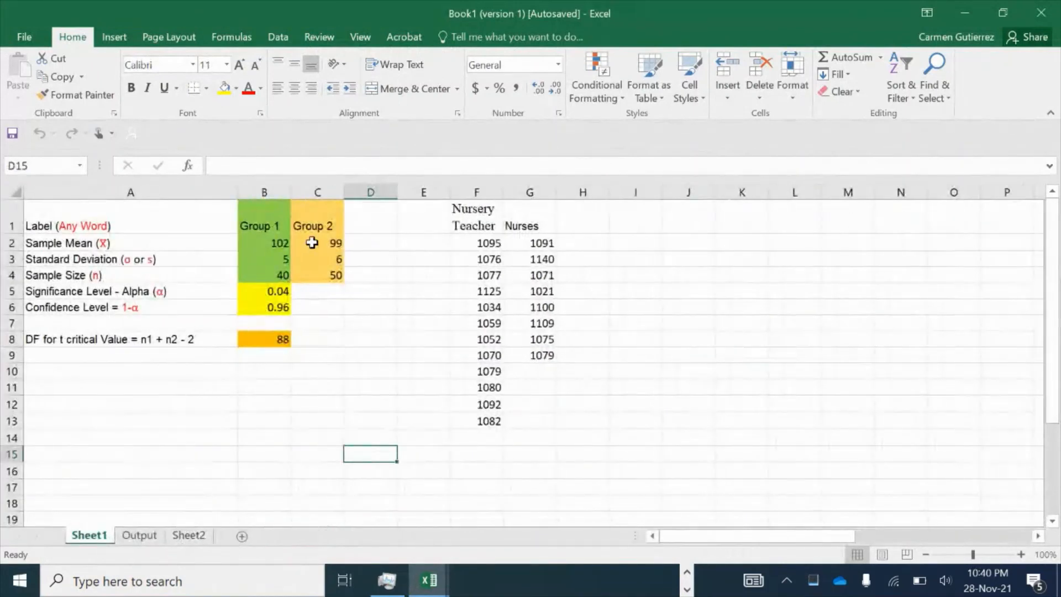
- Point out the label, sample mean, standard deviation and sample size rows with the Group 1 values by selecting them
{"action": "left_click", "coordinate": [189, 217]}
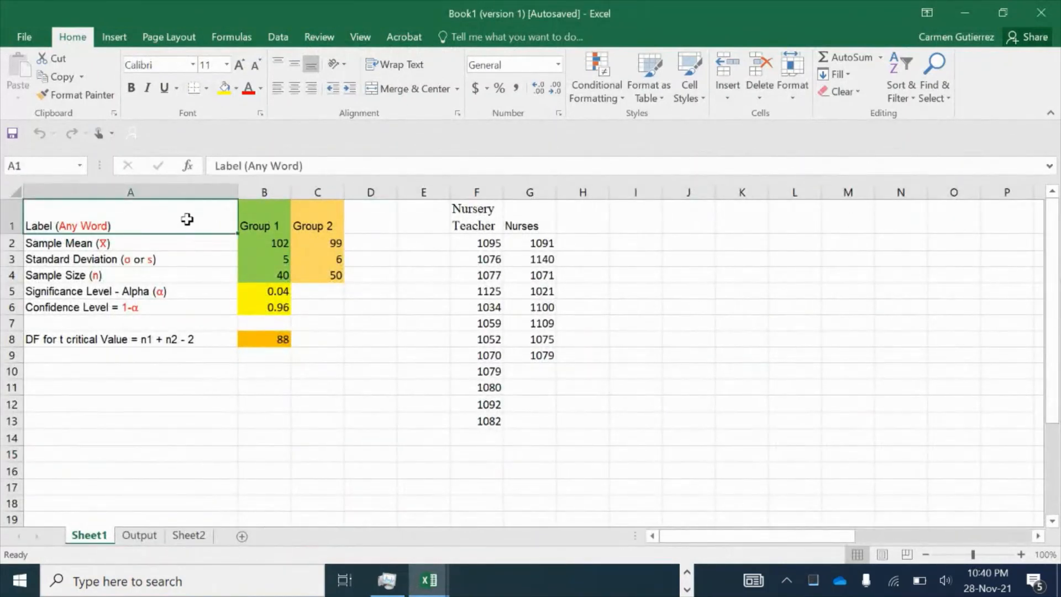
{"action": "left_click_drag", "start_coordinate": [187, 220], "coordinate": [270, 266]}
{"action": "left_click", "coordinate": [143, 243]}
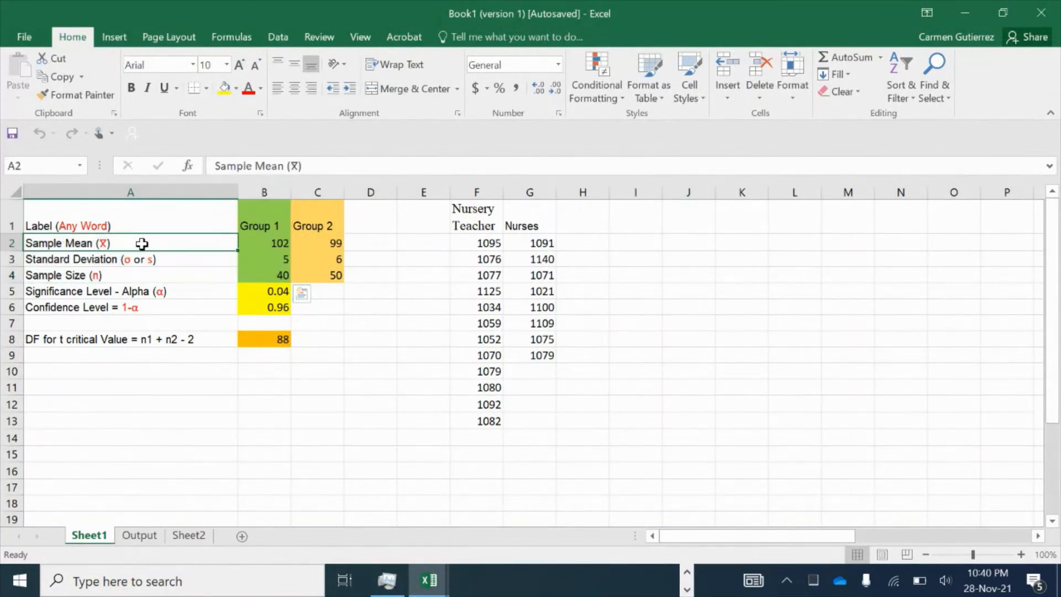
{"action": "left_click_drag", "start_coordinate": [142, 243], "coordinate": [137, 274]}
{"action": "left_click_drag", "start_coordinate": [265, 223], "coordinate": [270, 275]}
- Open MegaStat's Compare Two Independent Groups hypothesis test in summary input mode, keeping the group summary columns uncovered
{"action": "left_click", "coordinate": [278, 36]}
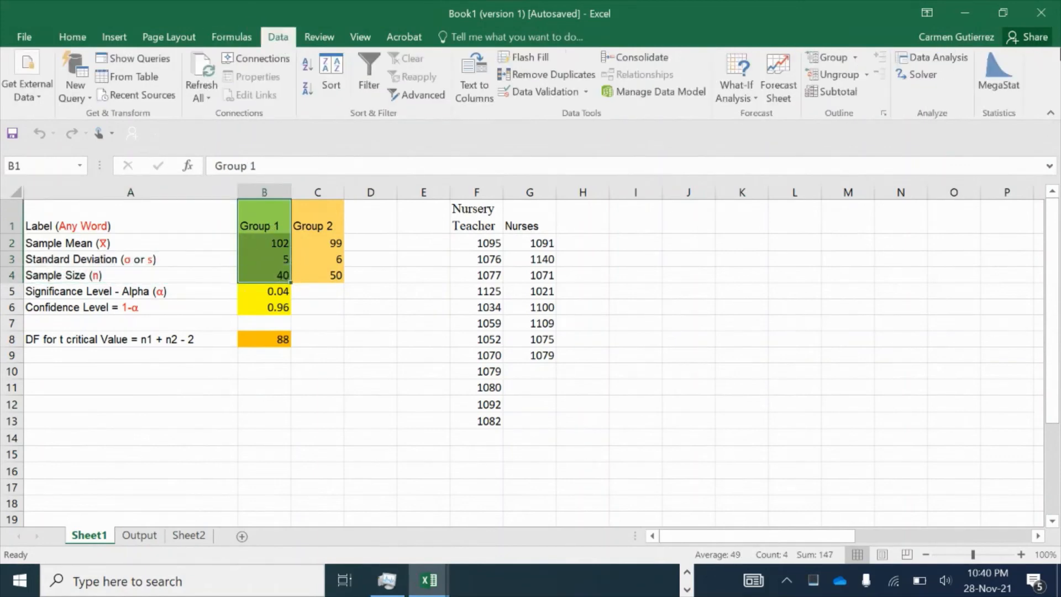
{"action": "left_click", "coordinate": [998, 72]}
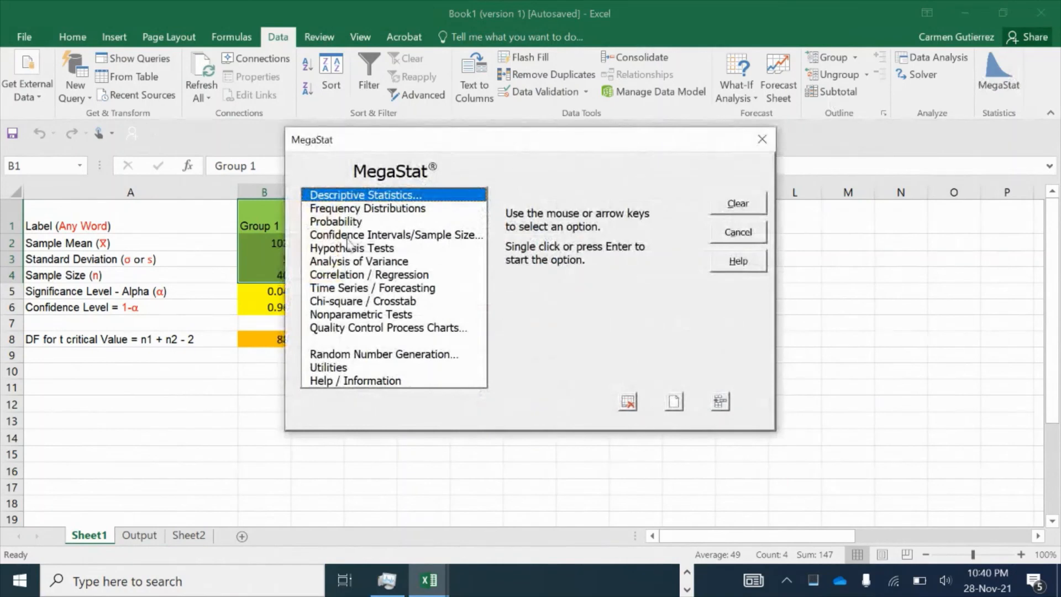
{"action": "left_click", "coordinate": [357, 249]}
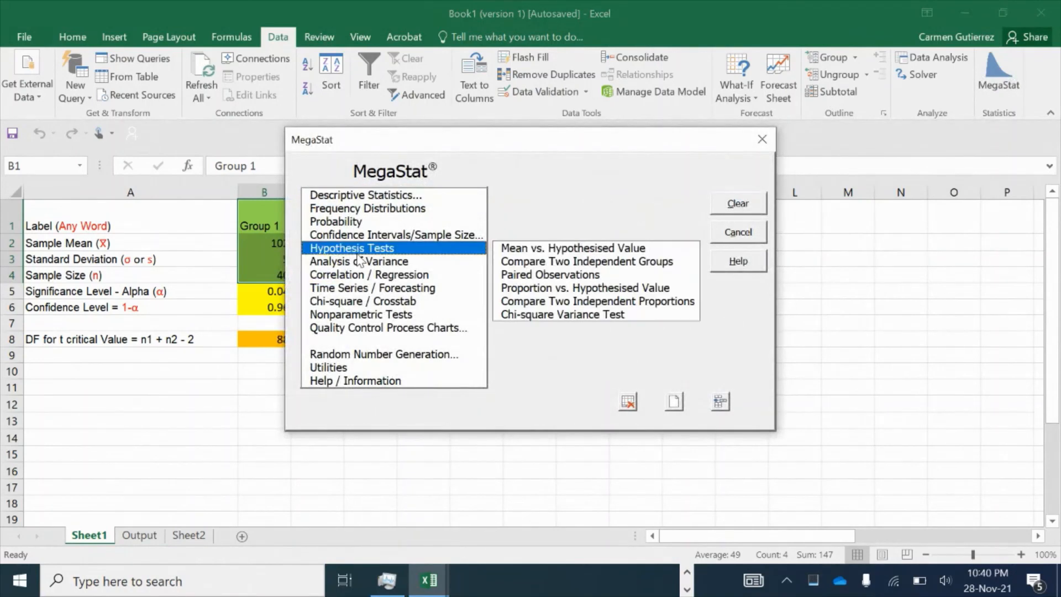
{"action": "left_click", "coordinate": [552, 262]}
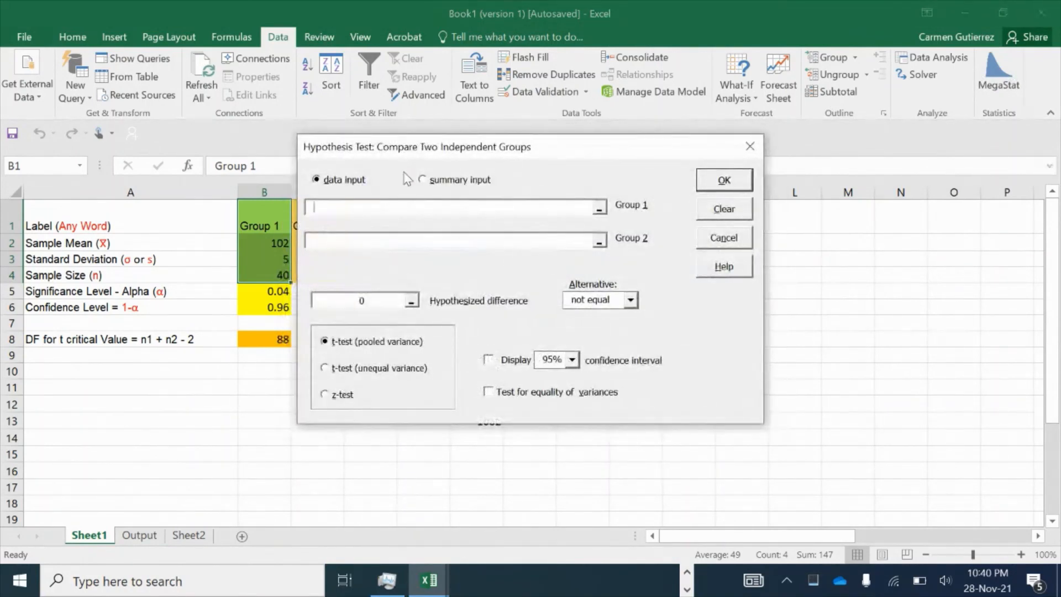
{"action": "left_click", "coordinate": [462, 183]}
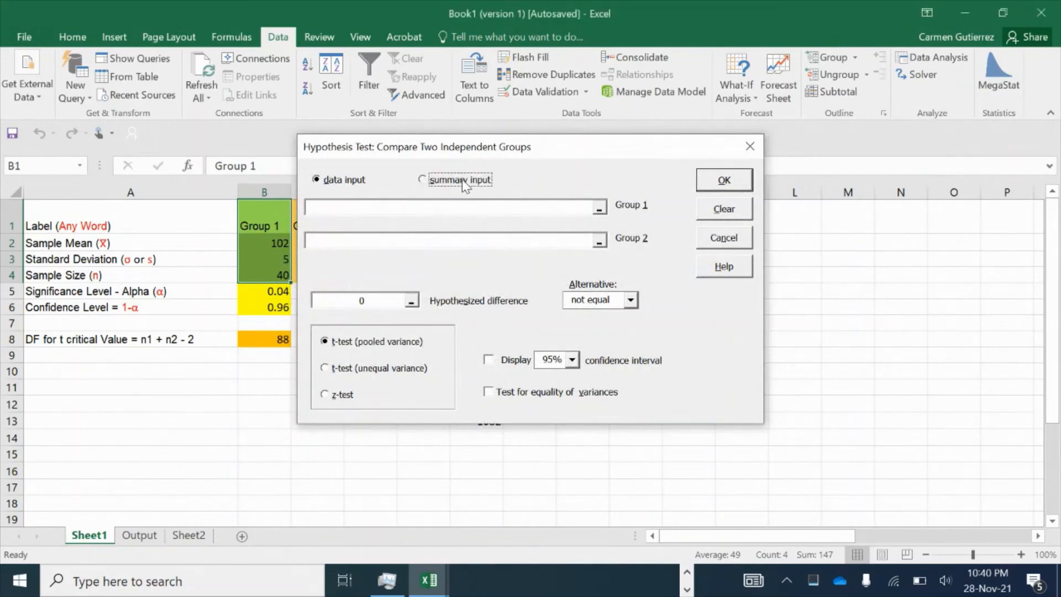
{"action": "left_click_drag", "start_coordinate": [477, 146], "coordinate": [714, 141]}
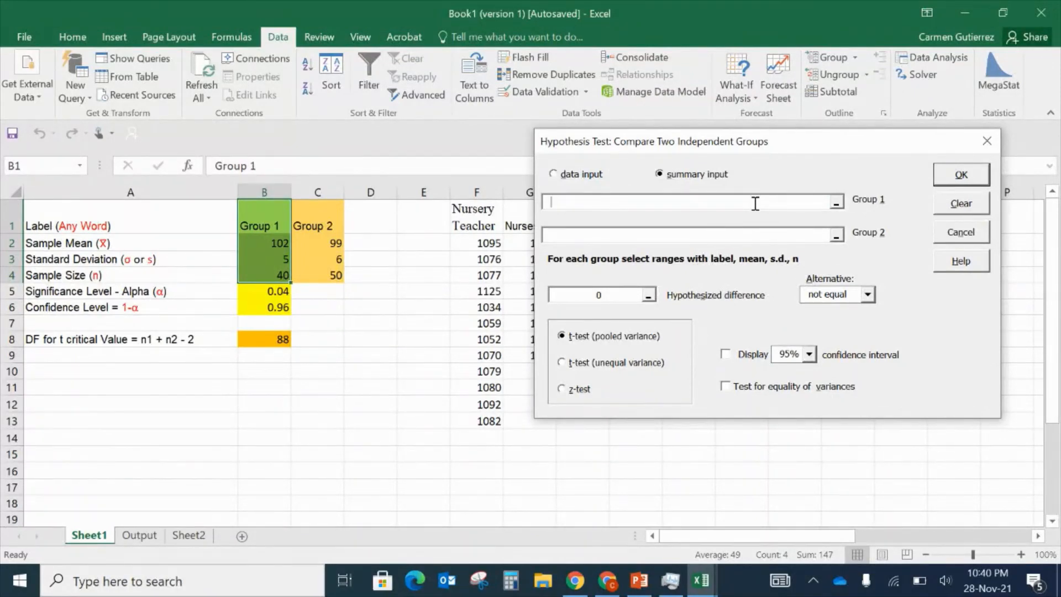
- Set Group 1 to Sheet1!$B$1:$B$4 and Group 2 to Sheet1!$C$1:$C$4
{"action": "left_click_drag", "start_coordinate": [267, 213], "coordinate": [268, 272]}
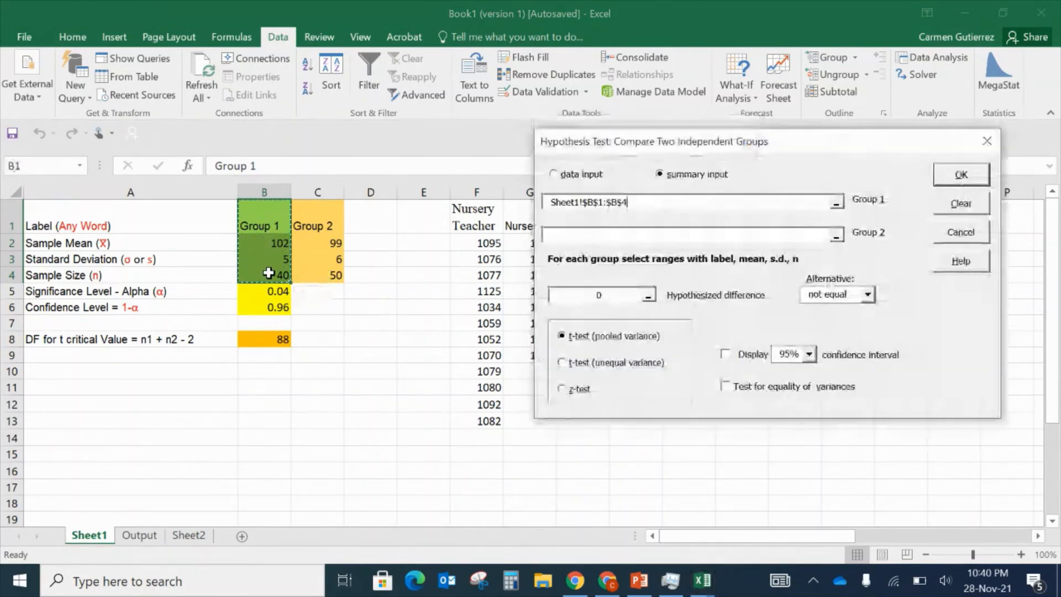
{"action": "left_click", "coordinate": [263, 218]}
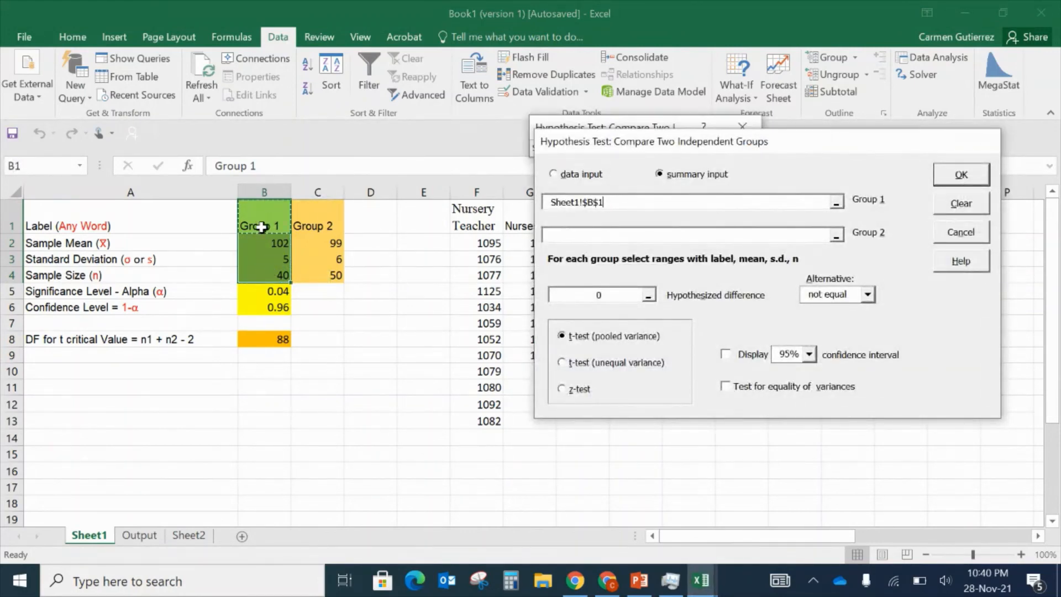
{"action": "left_click_drag", "start_coordinate": [263, 219], "coordinate": [256, 275]}
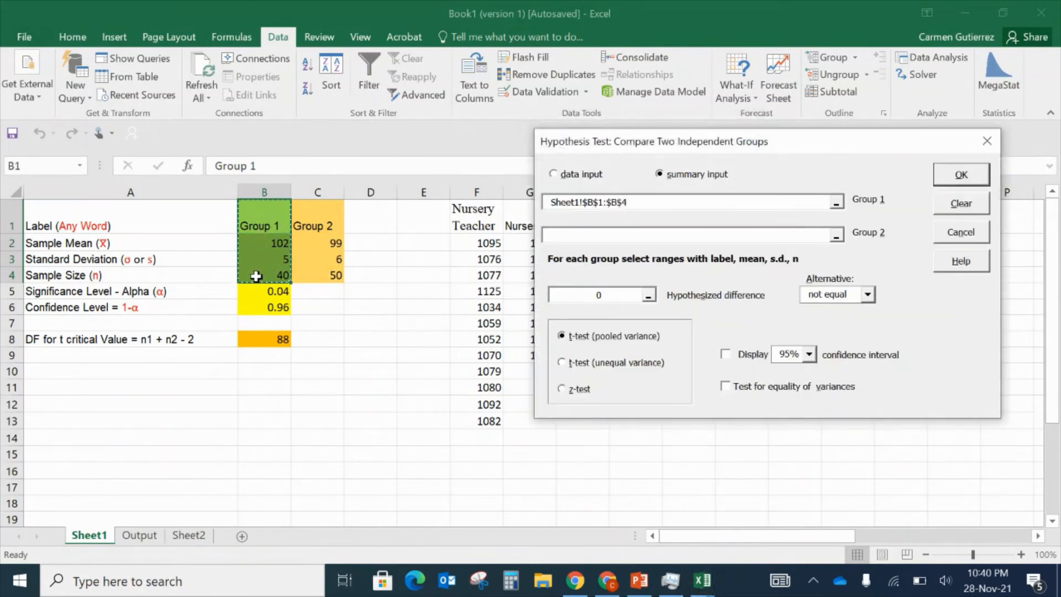
{"action": "left_click", "coordinate": [585, 239]}
{"action": "left_click_drag", "start_coordinate": [316, 216], "coordinate": [323, 273]}
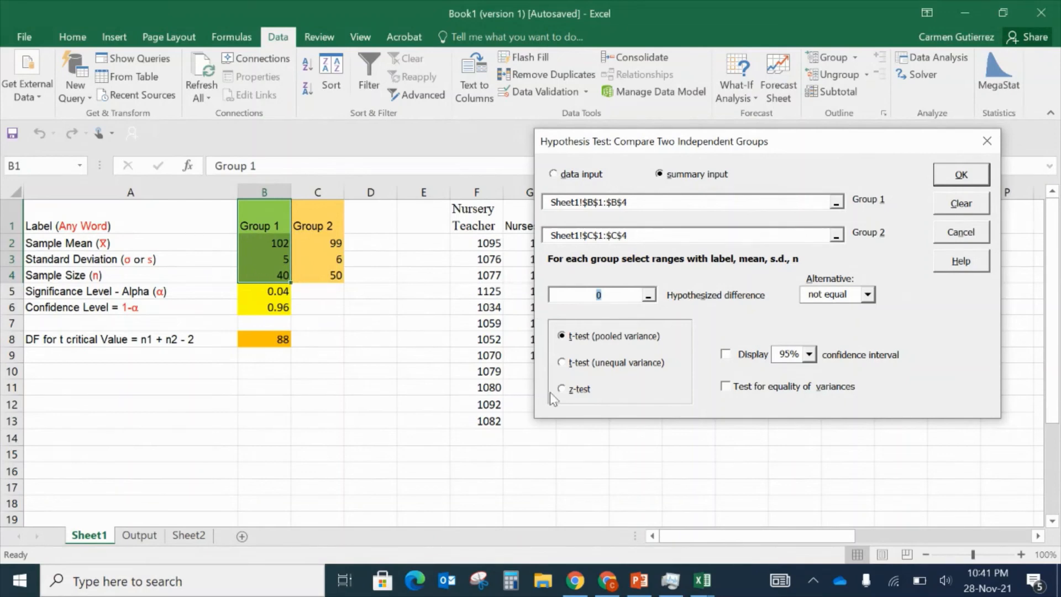
- Alternate the test type between z-test and t-test (pooled variance), ending on z-test
{"action": "left_click", "coordinate": [580, 393]}
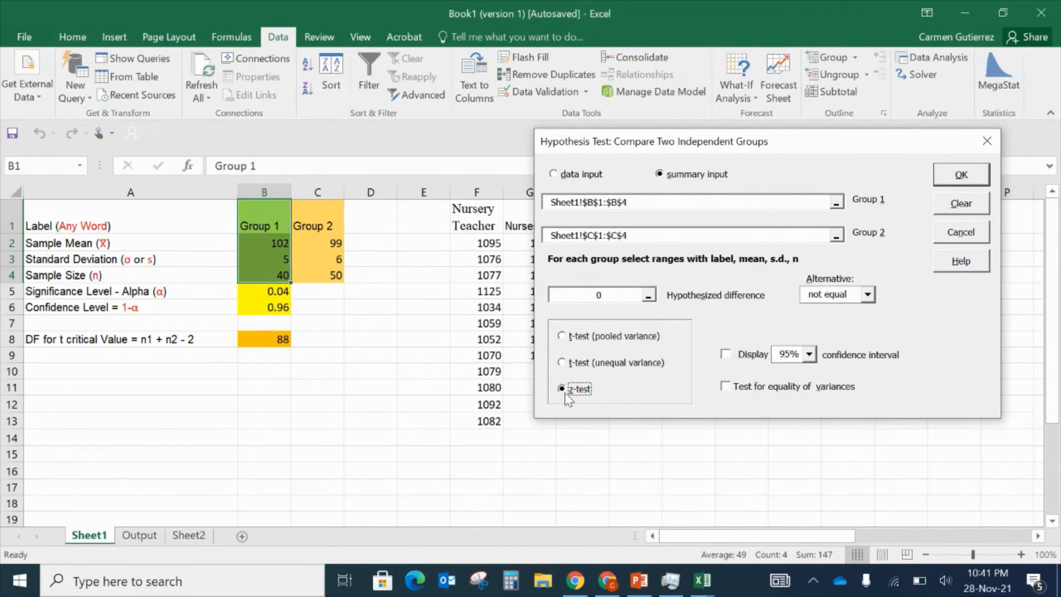
{"action": "left_click", "coordinate": [587, 336]}
{"action": "left_click", "coordinate": [571, 390]}
{"action": "left_click", "coordinate": [578, 338]}
{"action": "left_click", "coordinate": [573, 391]}
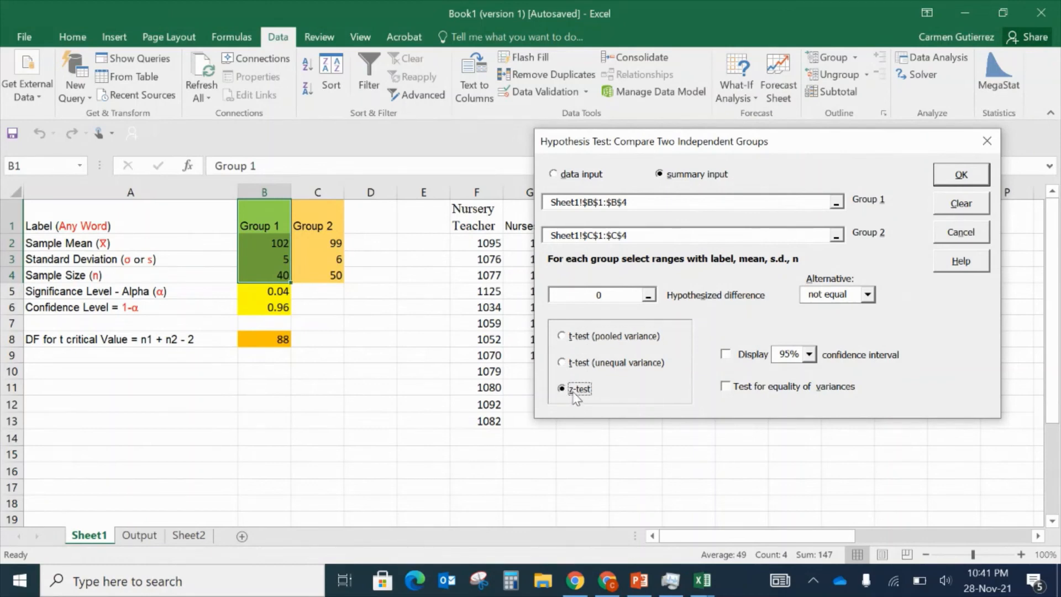
- Go through the alternative hypothesis options greater than and not equal, and set the alternative to less than
{"action": "left_click", "coordinate": [867, 297]}
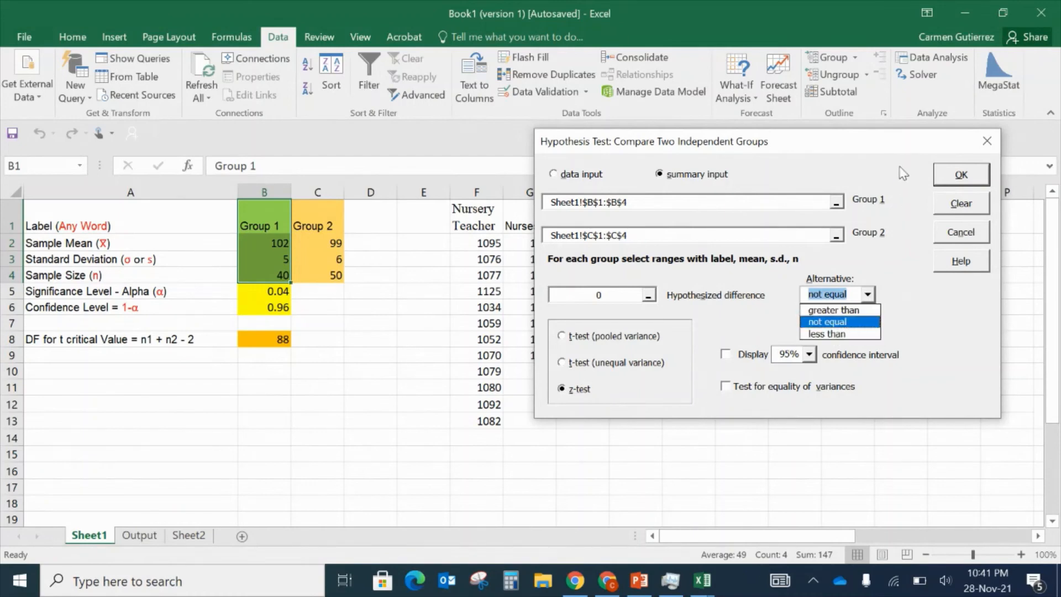
{"action": "left_click_drag", "start_coordinate": [886, 150], "coordinate": [697, 174]}
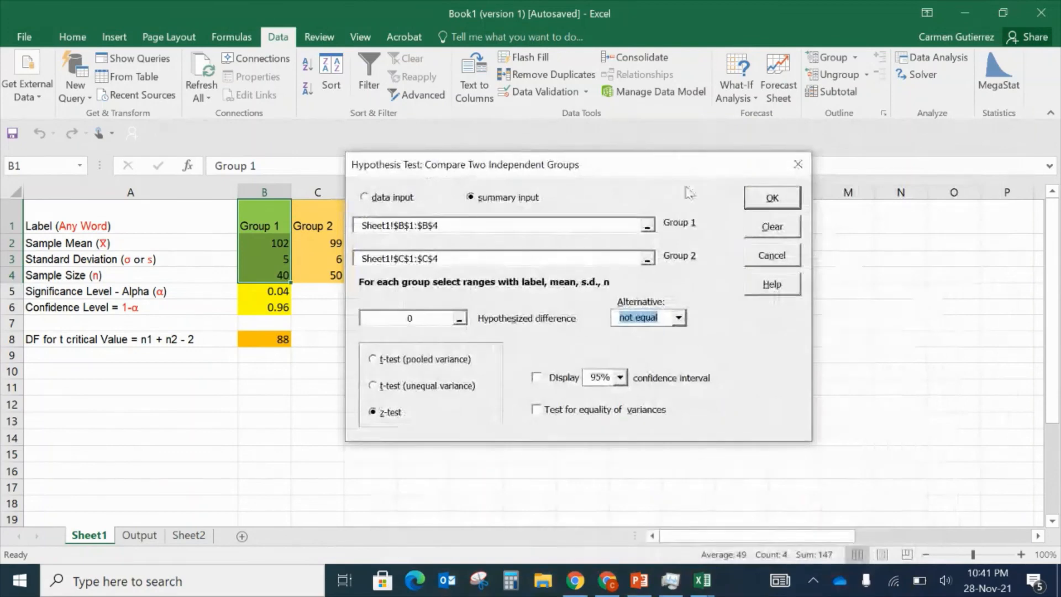
{"action": "left_click", "coordinate": [680, 318]}
{"action": "left_click", "coordinate": [666, 333]}
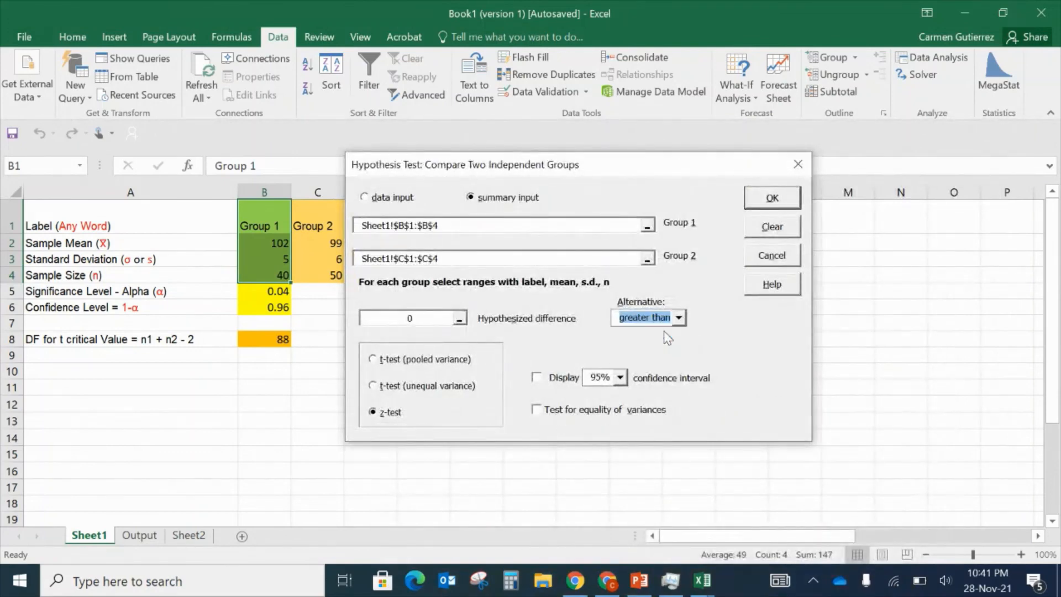
{"action": "left_click", "coordinate": [677, 318]}
{"action": "left_click", "coordinate": [641, 345]}
{"action": "left_click", "coordinate": [679, 318]}
{"action": "left_click", "coordinate": [667, 358]}
- Display a 90% confidence interval and run the z-test
{"action": "left_click", "coordinate": [620, 378]}
{"action": "left_click", "coordinate": [617, 384]}
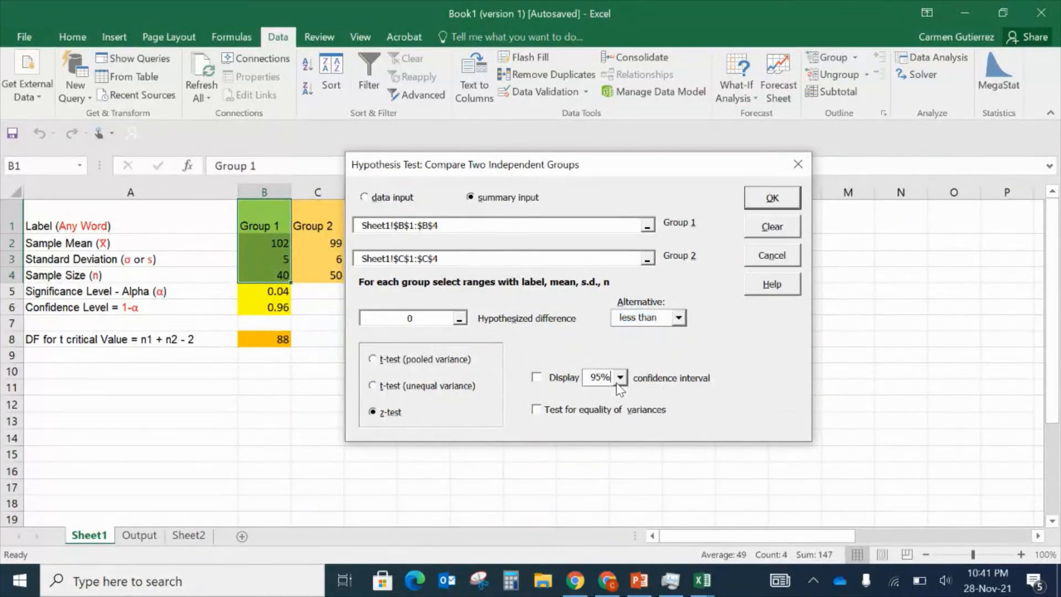
{"action": "left_click", "coordinate": [617, 384]}
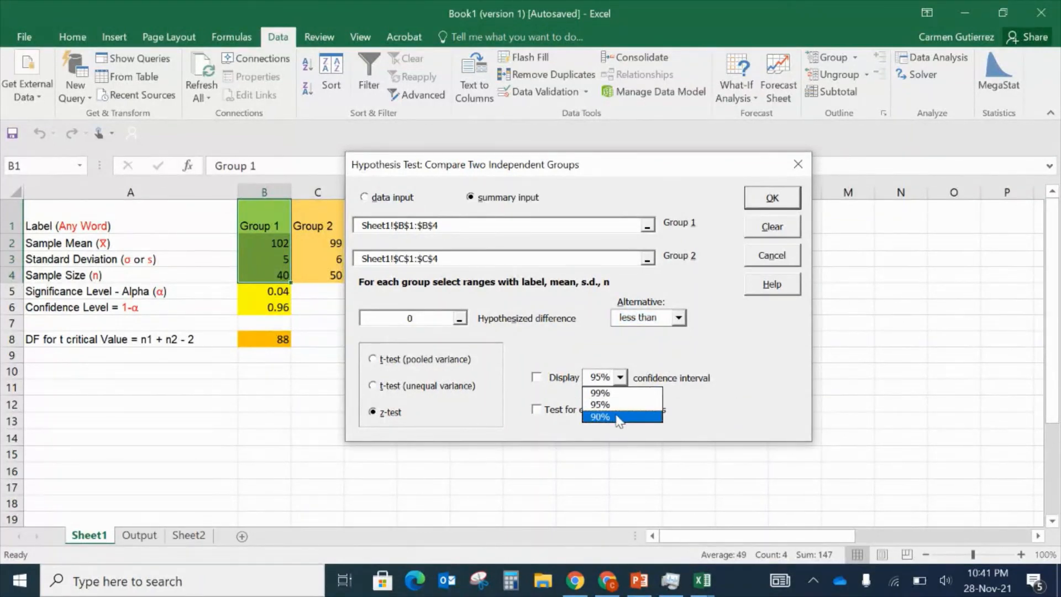
{"action": "left_click", "coordinate": [619, 417]}
{"action": "left_click_drag", "start_coordinate": [638, 175], "coordinate": [506, 221]}
{"action": "left_click", "coordinate": [658, 250]}
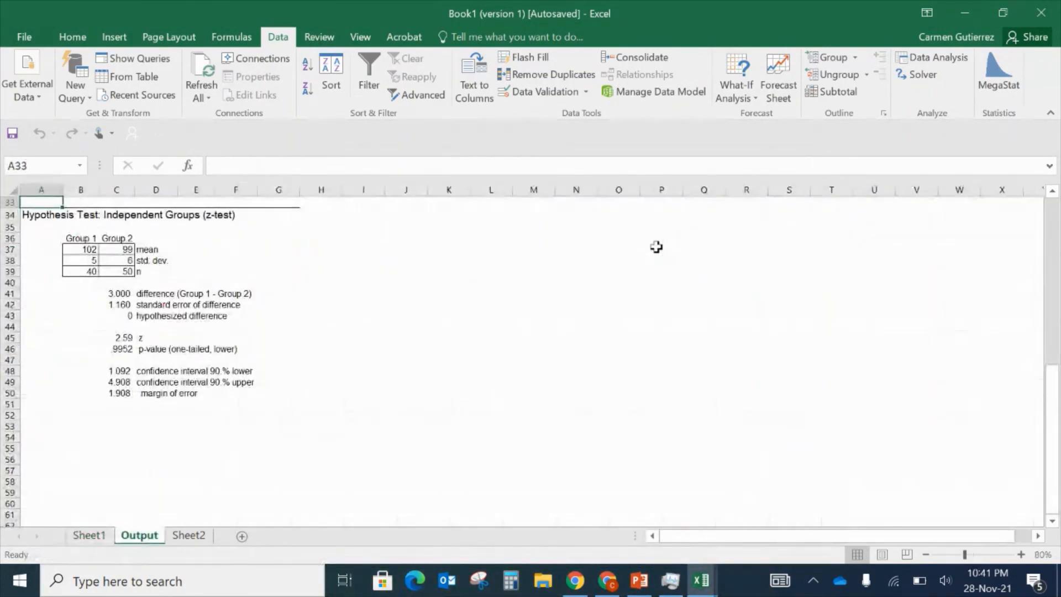
- Circle the z value in the z-test output in gray ink and write σ beside the std. dev. row
{"action": "left_click", "coordinate": [453, 379]}
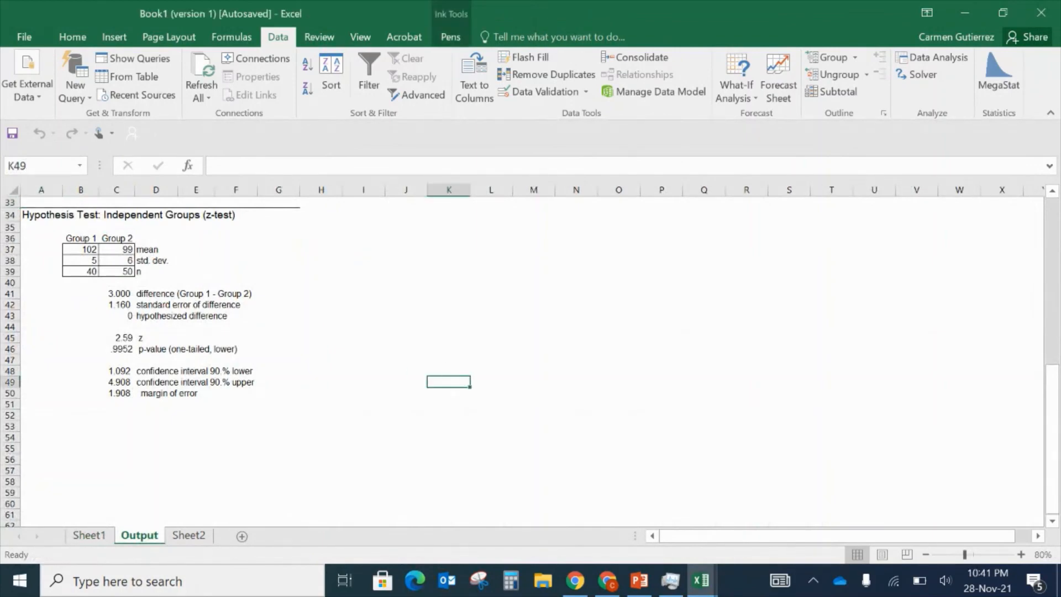
{"action": "left_click", "coordinate": [451, 36]}
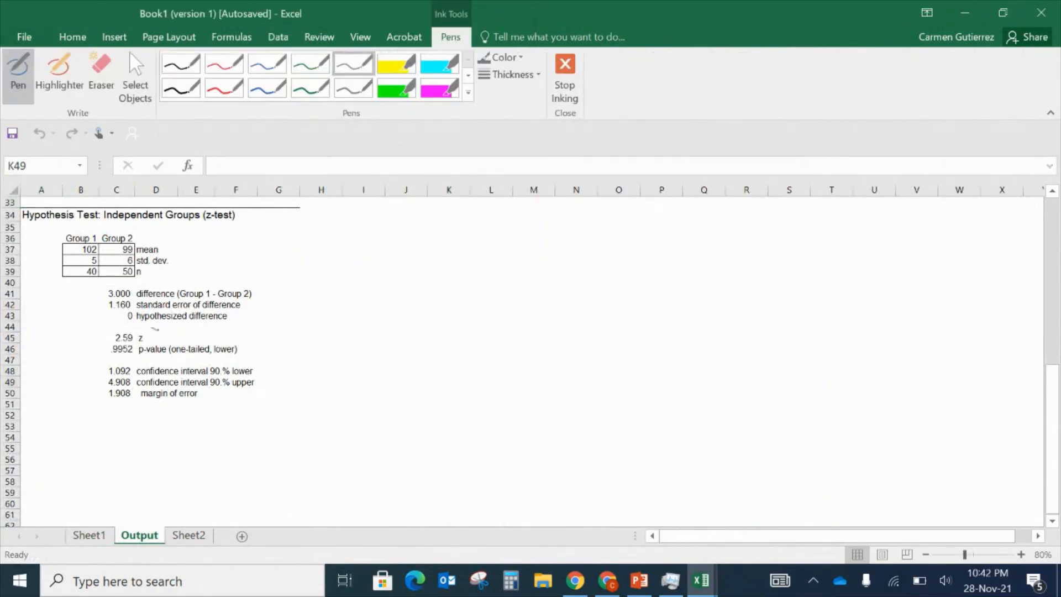
{"action": "left_click_drag", "start_coordinate": [135, 344], "coordinate": [155, 328]}
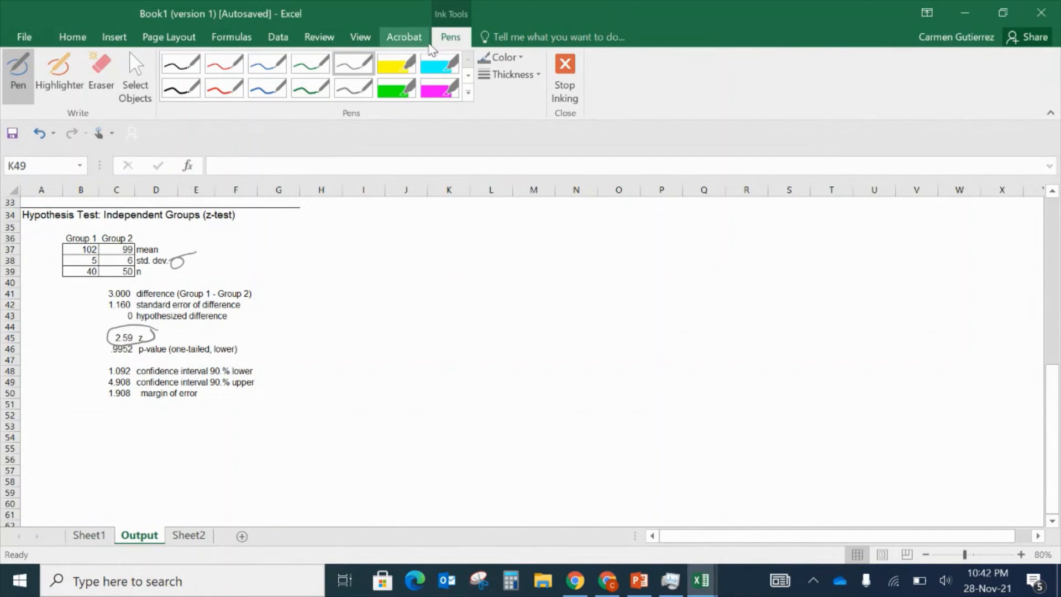
- Reopen the Compare Two Independent Groups test, keep it on summary input after checking data input, and bring up Sheet1 for range selection
{"action": "left_click", "coordinate": [278, 37]}
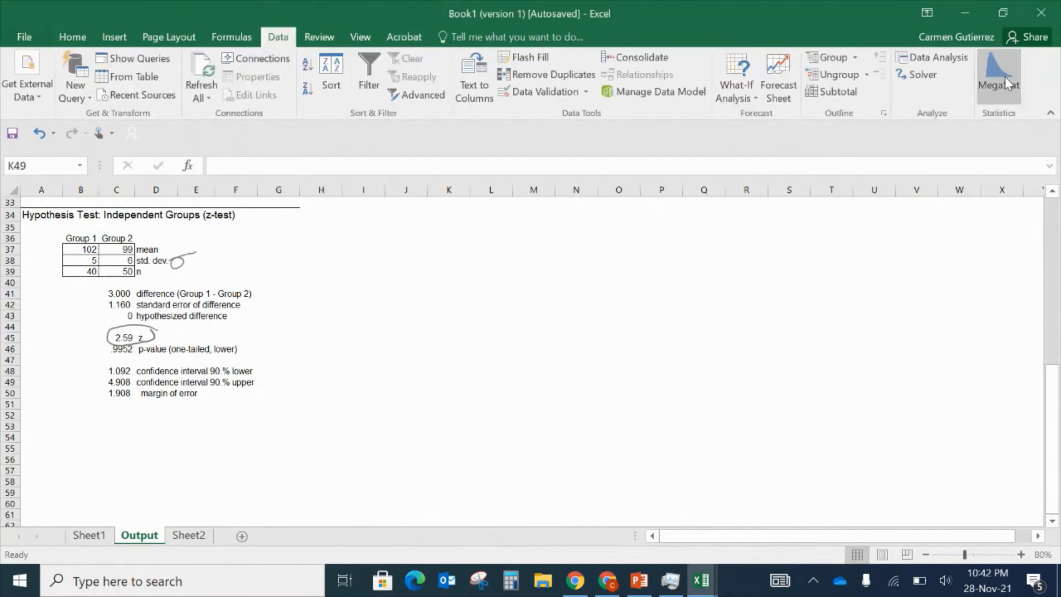
{"action": "left_click", "coordinate": [994, 77]}
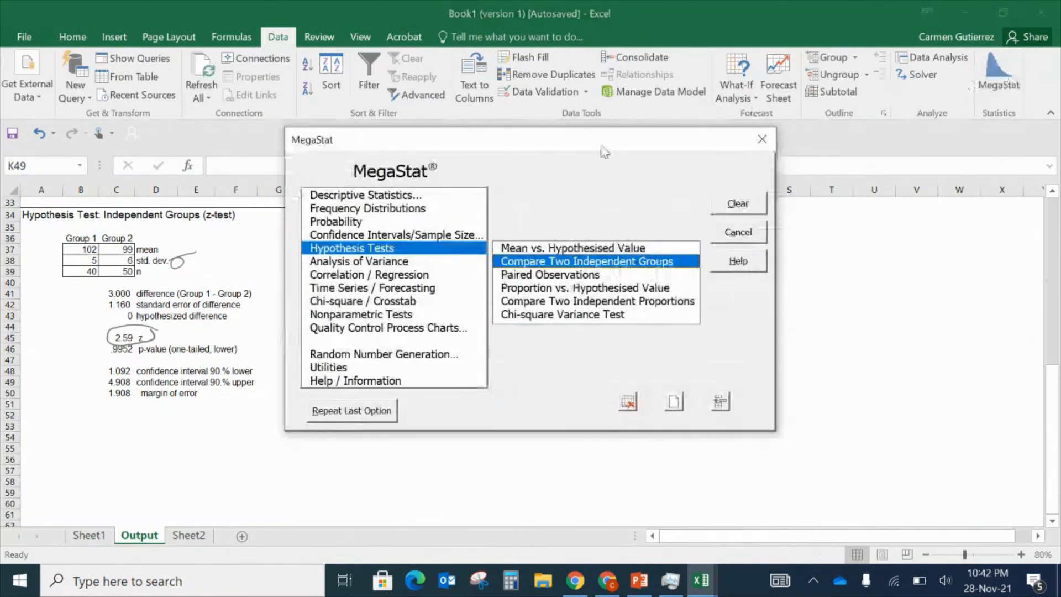
{"action": "double_click", "coordinate": [534, 261]}
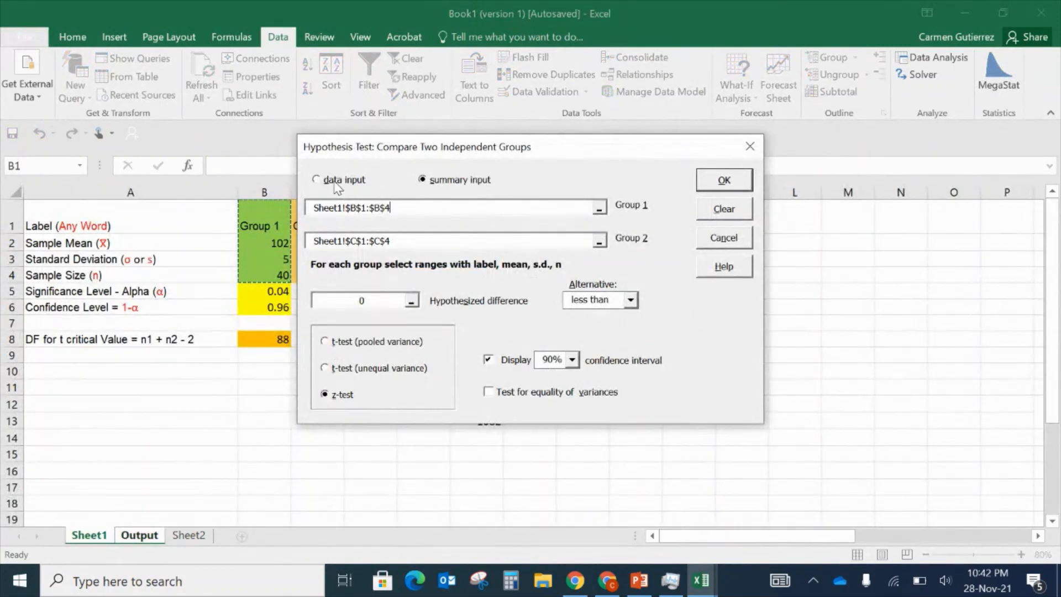
{"action": "left_click", "coordinate": [316, 180]}
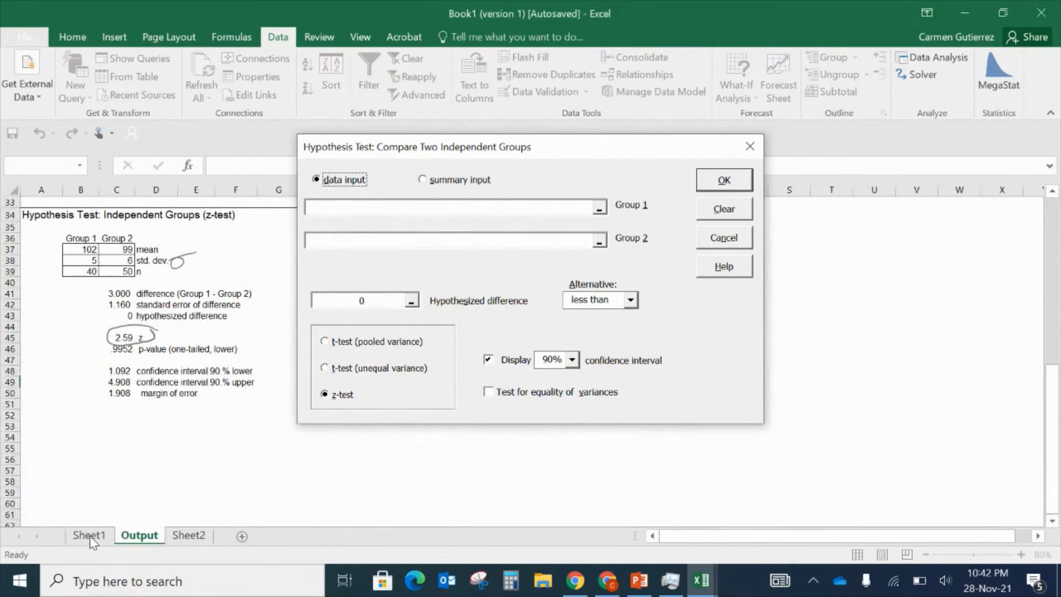
{"action": "left_click", "coordinate": [488, 184]}
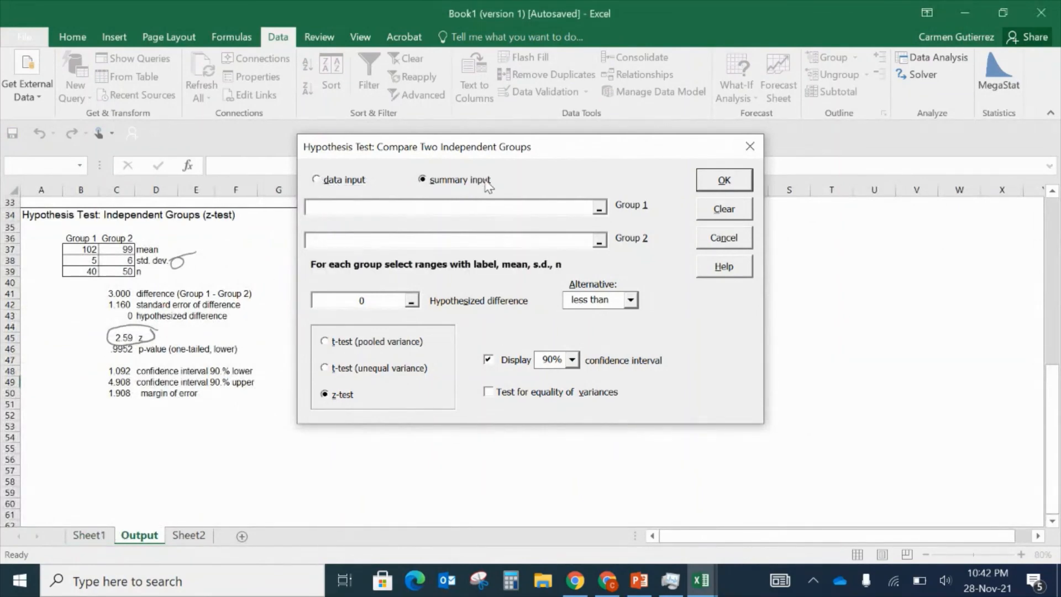
{"action": "left_click", "coordinate": [99, 535]}
{"action": "left_click_drag", "start_coordinate": [390, 153], "coordinate": [652, 138]}
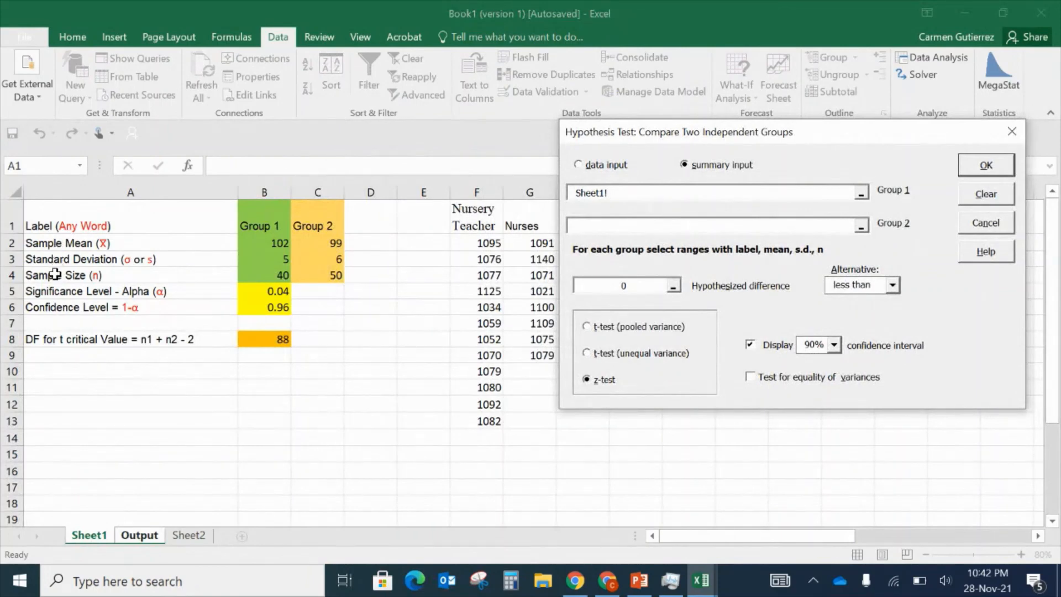
- Switch the two-group test to data input, and close the test and MegaStat without running anything
{"action": "left_click", "coordinate": [601, 165]}
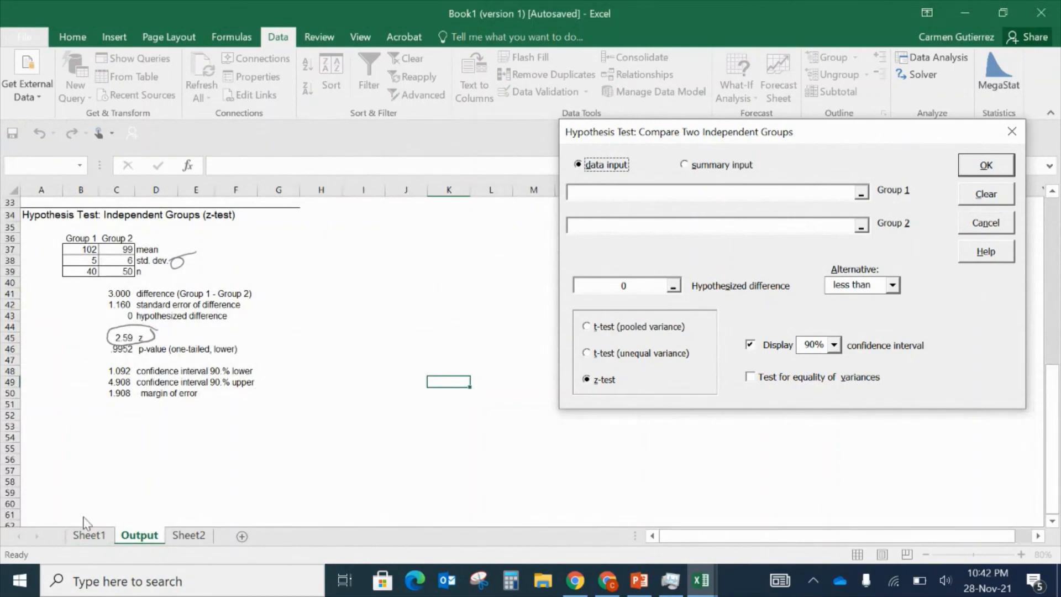
{"action": "left_click", "coordinate": [986, 223]}
{"action": "left_click", "coordinate": [737, 232]}
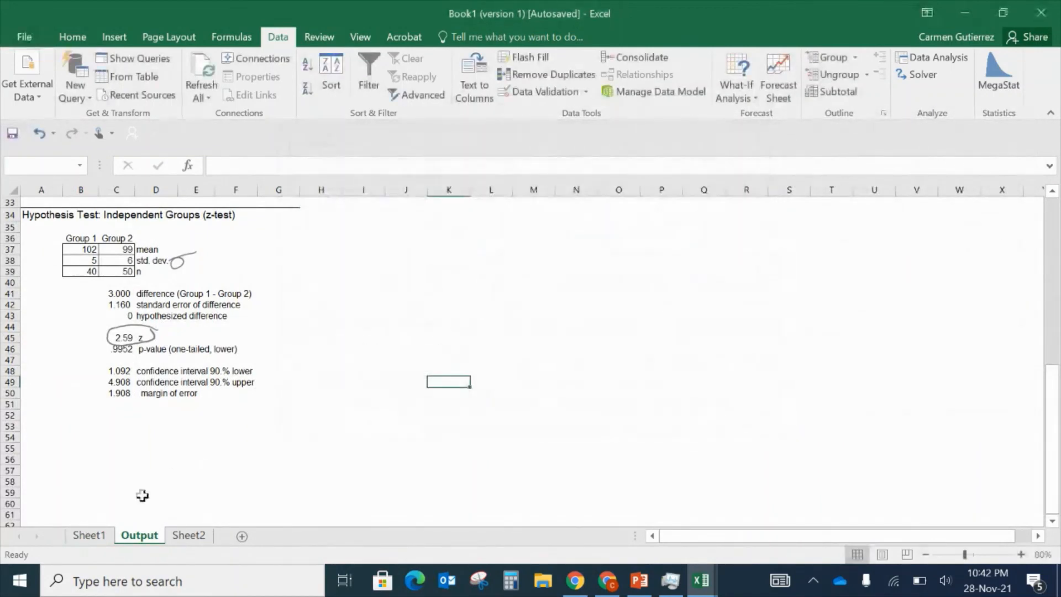
- On Sheet1, highlight the Nursery Teacher data in F1:F13 and the Nurses data in G1:G9, and select columns F and G
{"action": "left_click", "coordinate": [87, 535]}
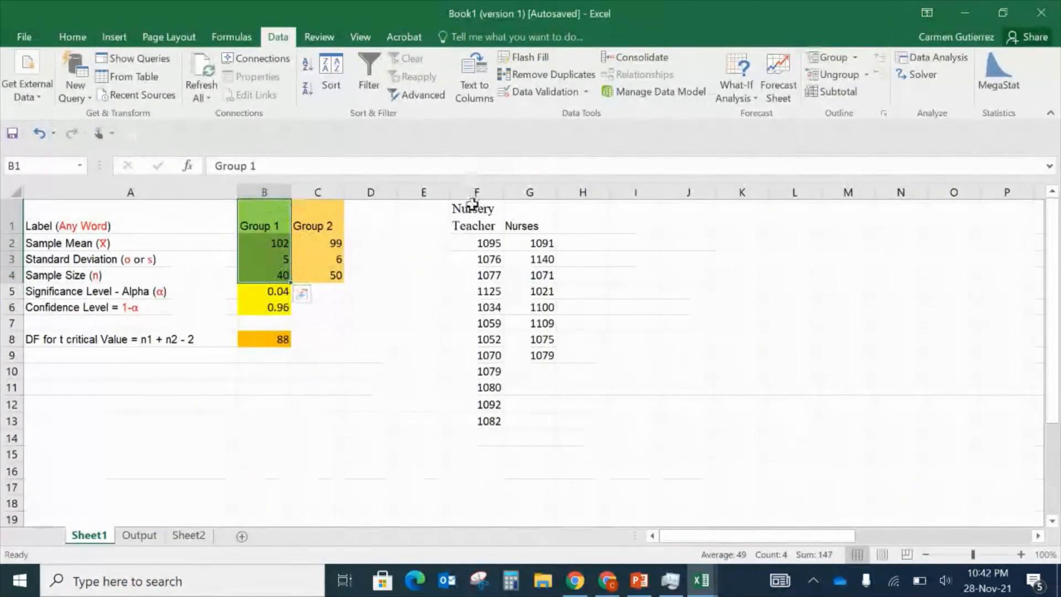
{"action": "left_click_drag", "start_coordinate": [475, 213], "coordinate": [486, 425]}
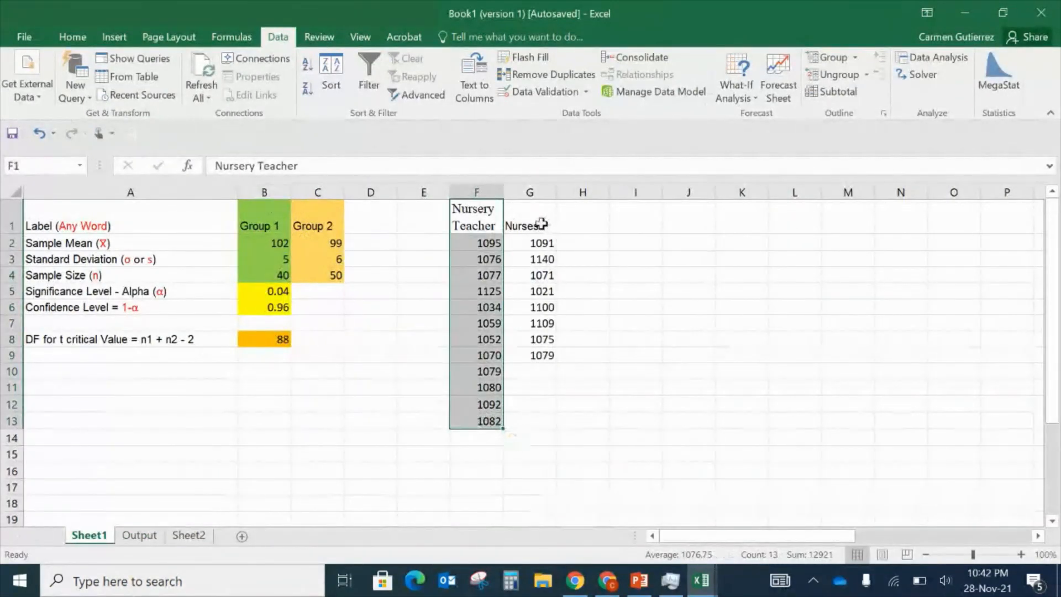
{"action": "left_click_drag", "start_coordinate": [543, 221], "coordinate": [546, 357]}
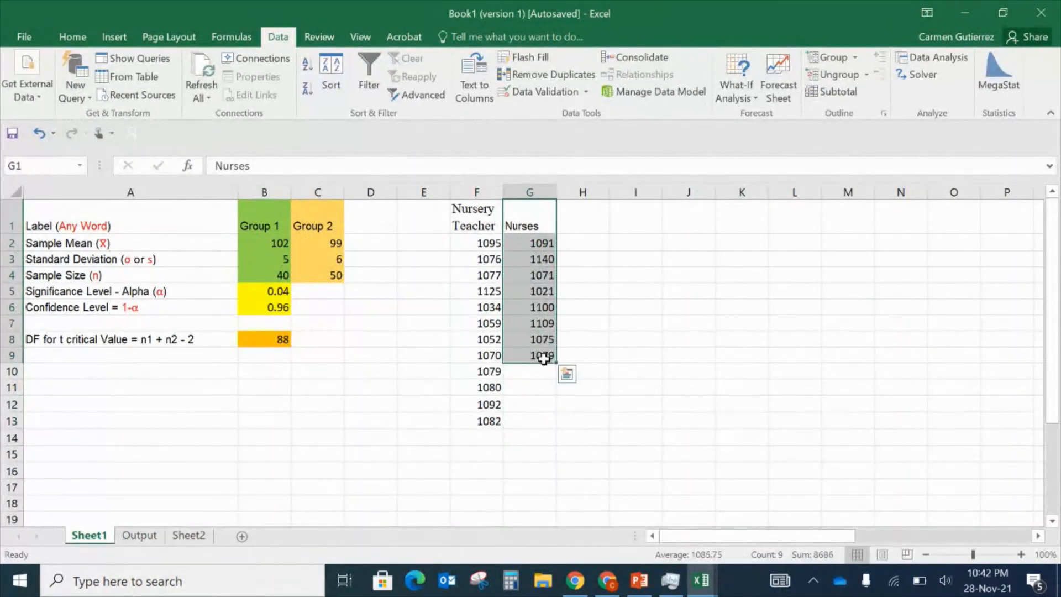
{"action": "left_click", "coordinate": [595, 401]}
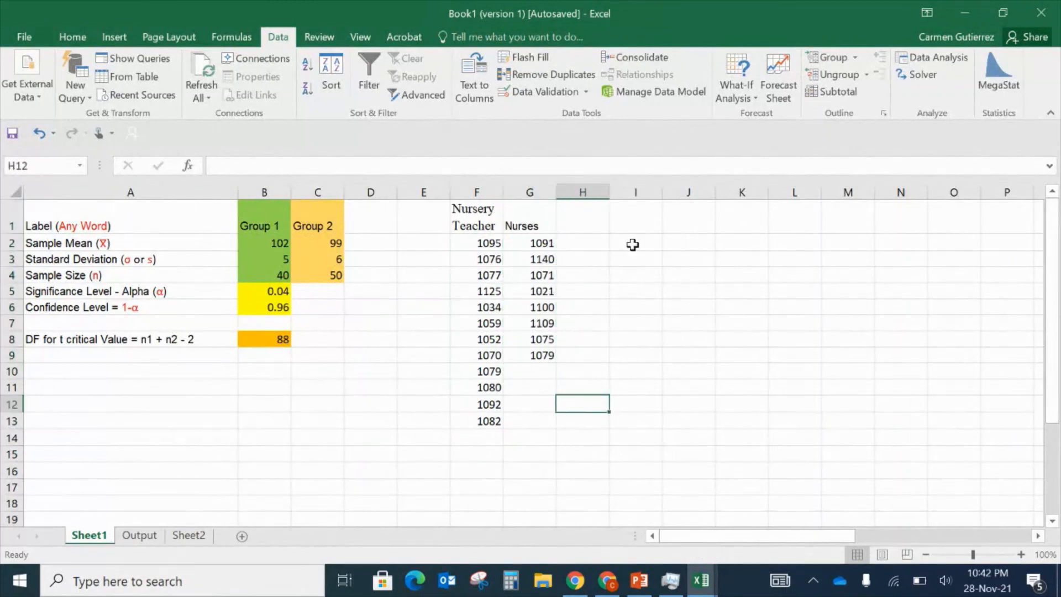
{"action": "left_click_drag", "start_coordinate": [497, 192], "coordinate": [513, 196]}
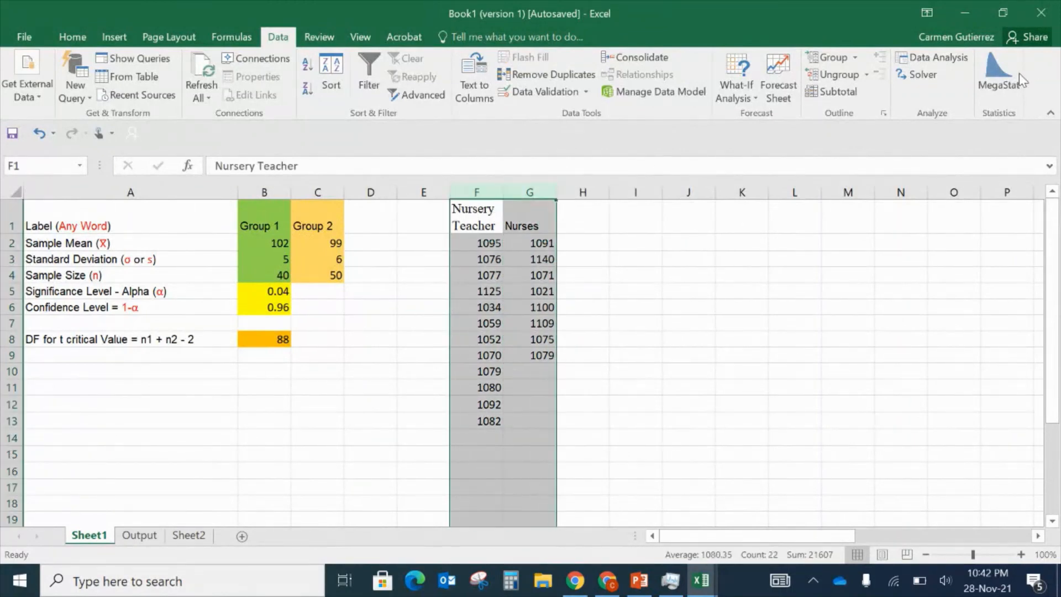
- Reopen MegaStat's Compare Two Independent Groups hypothesis test and switch it to summary input
{"action": "left_click", "coordinate": [999, 72]}
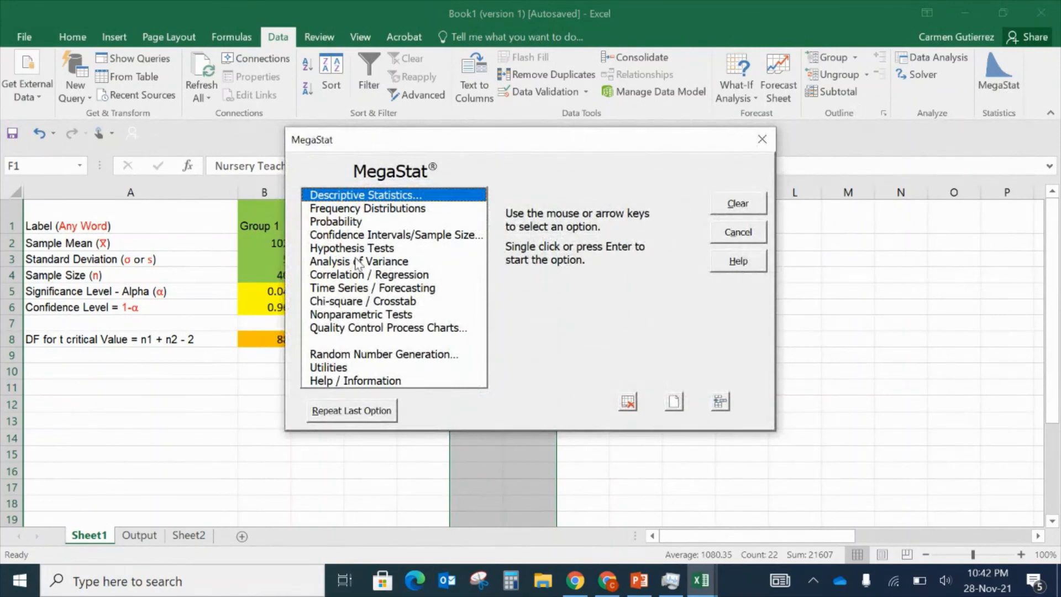
{"action": "left_click", "coordinate": [357, 251]}
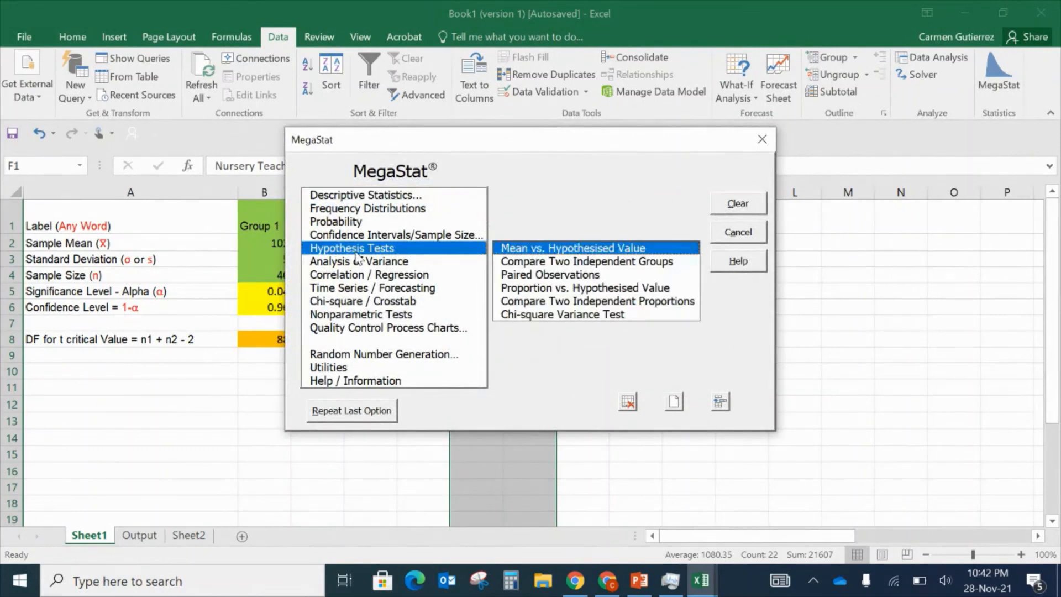
{"action": "left_click", "coordinate": [541, 263]}
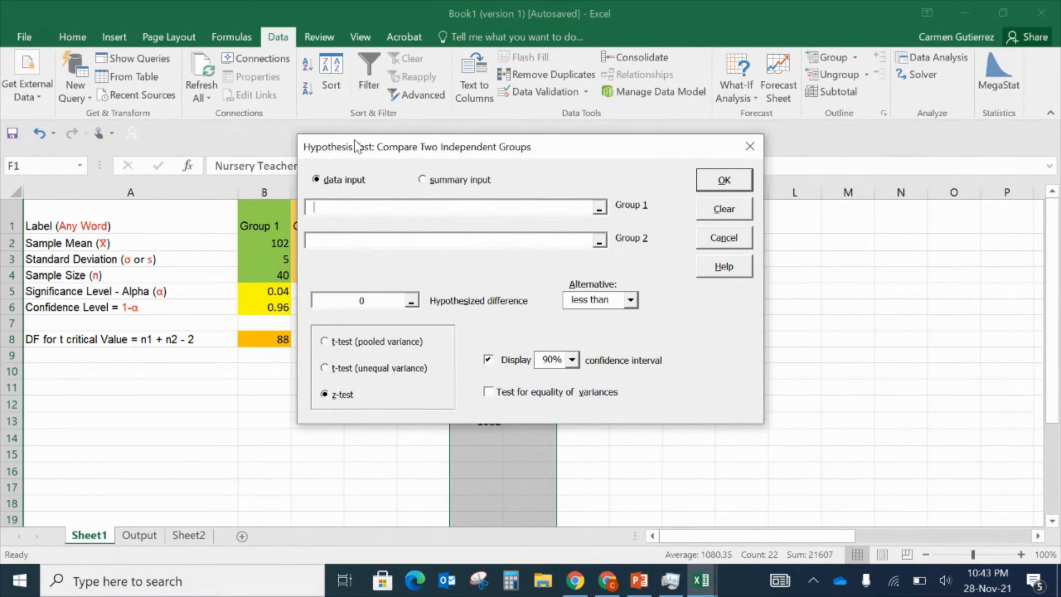
{"action": "left_click_drag", "start_coordinate": [354, 146], "coordinate": [528, 157]}
{"action": "left_click", "coordinate": [656, 198]}
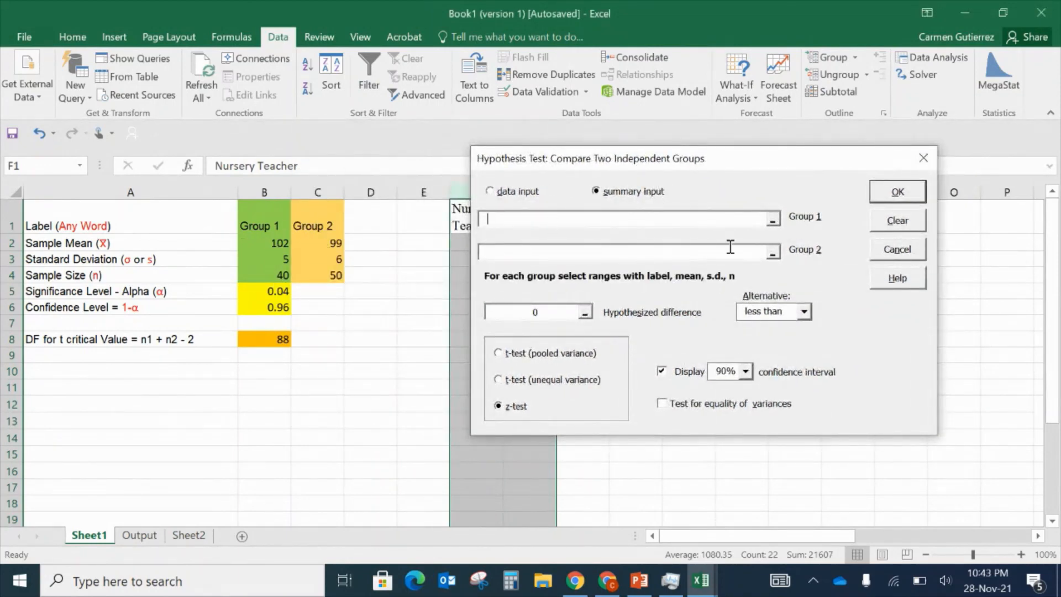
- Review the alternative, confidence interval and t-test versus z-test options, and close the test and MegaStat without running it
{"action": "left_click", "coordinate": [804, 313]}
{"action": "left_click", "coordinate": [766, 350]}
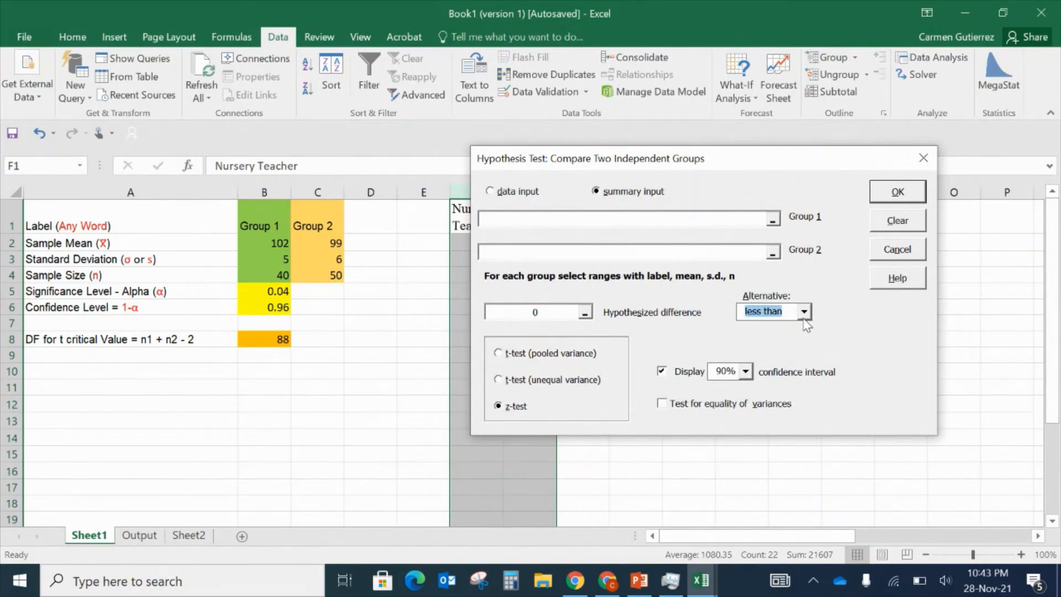
{"action": "left_click", "coordinate": [745, 372]}
{"action": "left_click", "coordinate": [746, 374]}
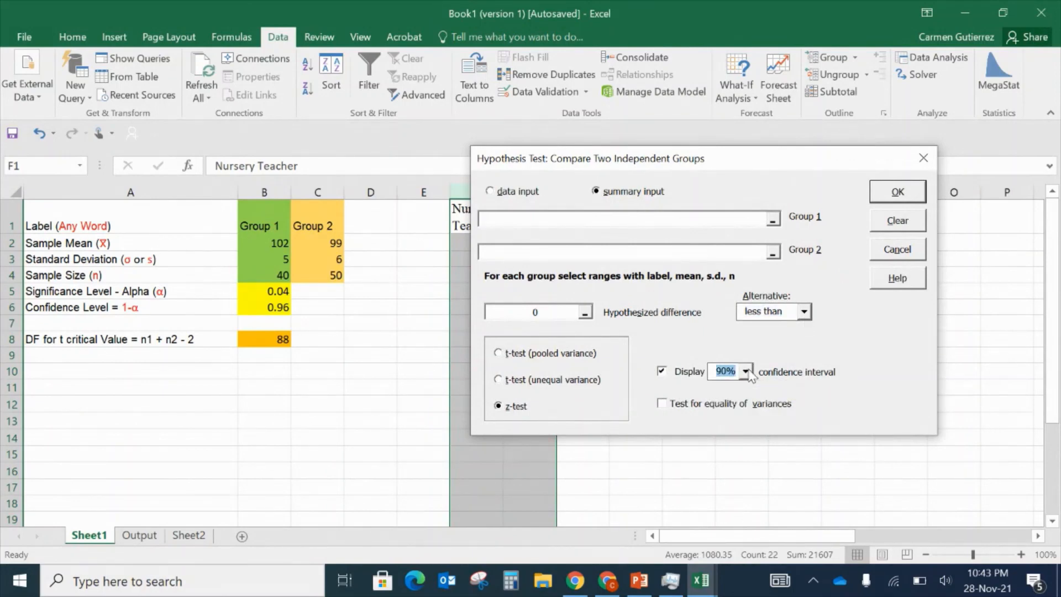
{"action": "left_click", "coordinate": [525, 357]}
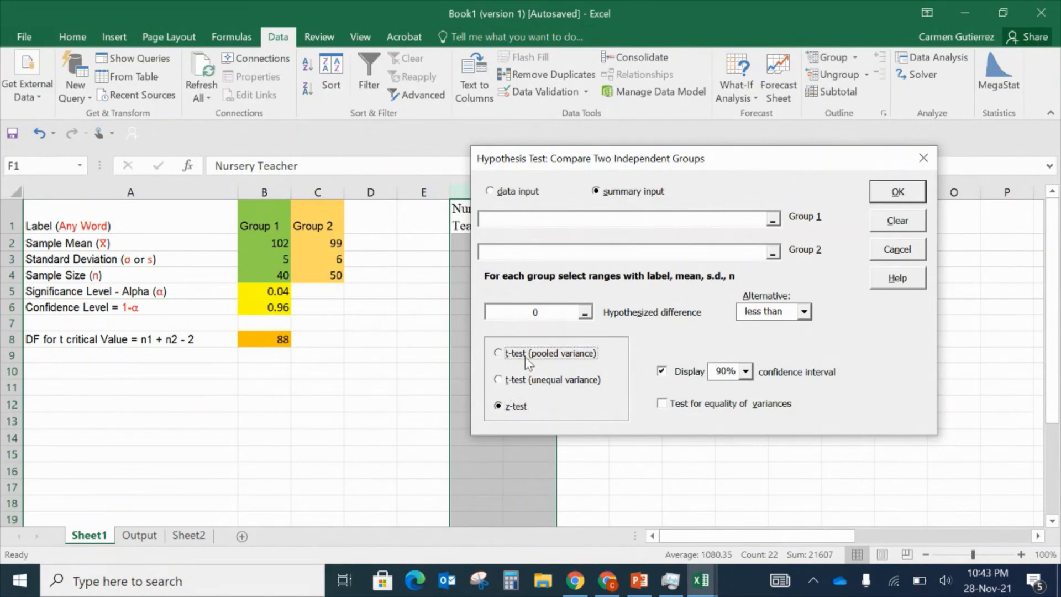
{"action": "left_click", "coordinate": [522, 411]}
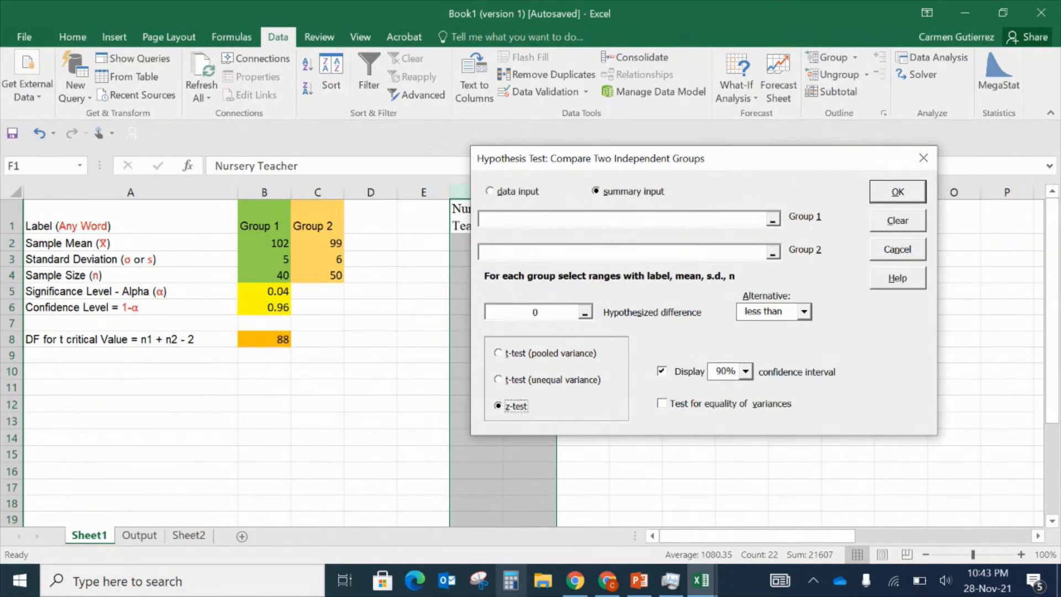
{"action": "left_click", "coordinate": [913, 251]}
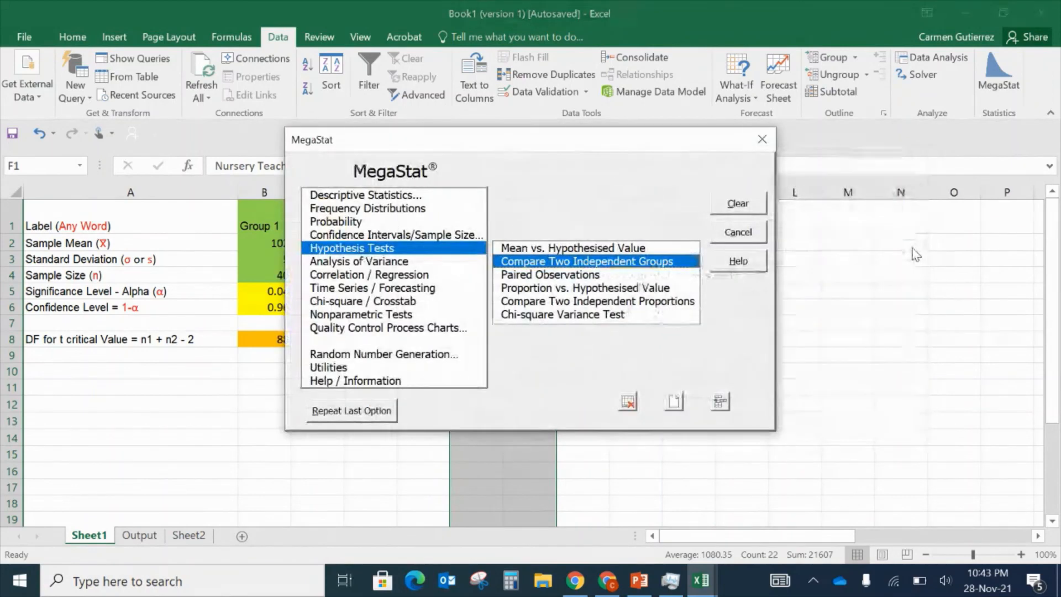
{"action": "left_click", "coordinate": [739, 230]}
- Switch to PowerPoint, present slide 11 as a slide show and circle "Interpret the result" in red ink
{"action": "left_click", "coordinate": [640, 590]}
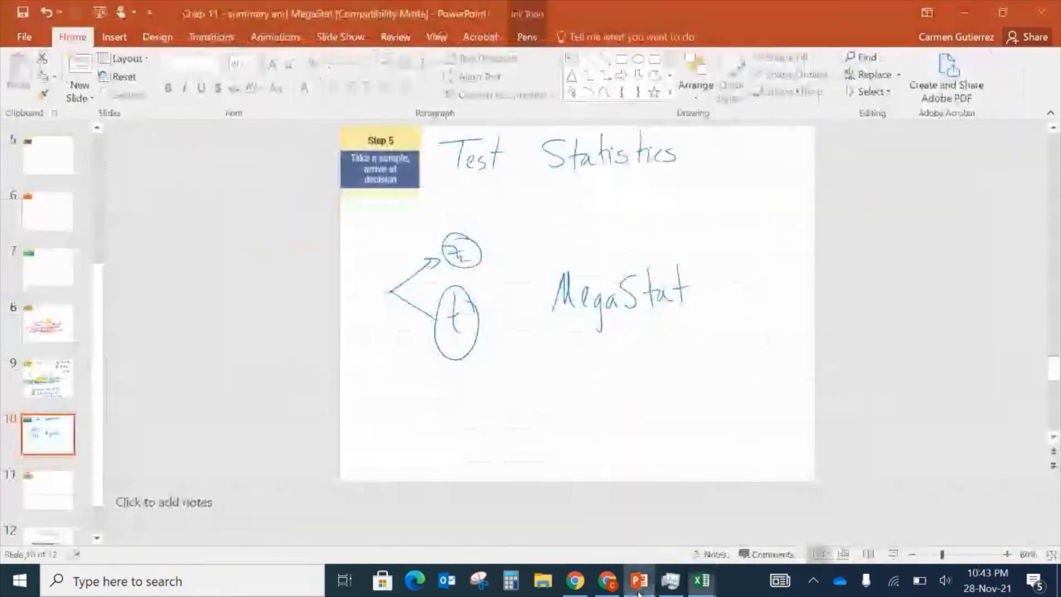
{"action": "left_click", "coordinate": [45, 491]}
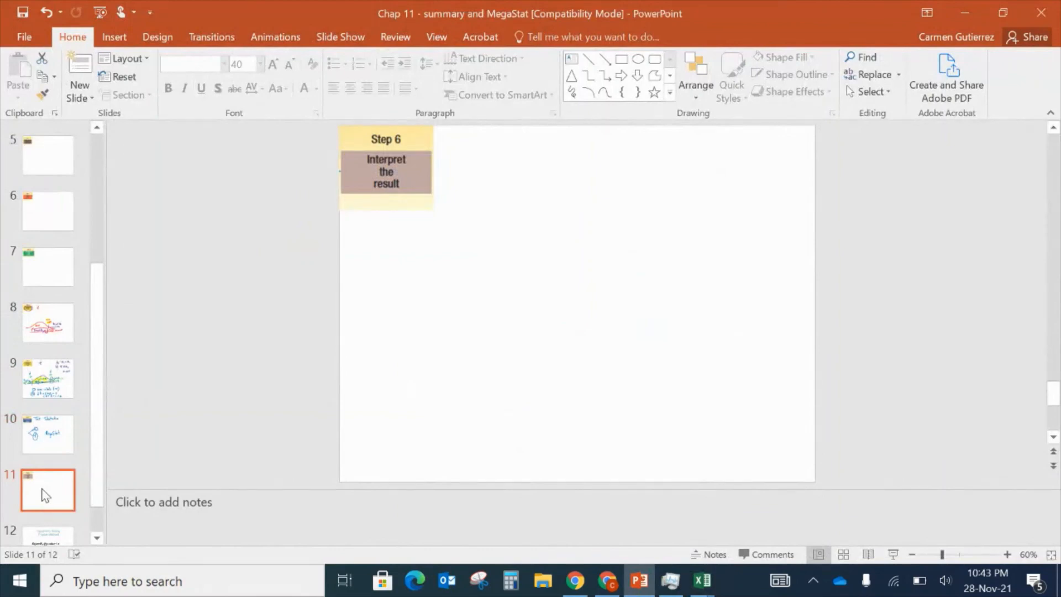
{"action": "left_click", "coordinate": [893, 555]}
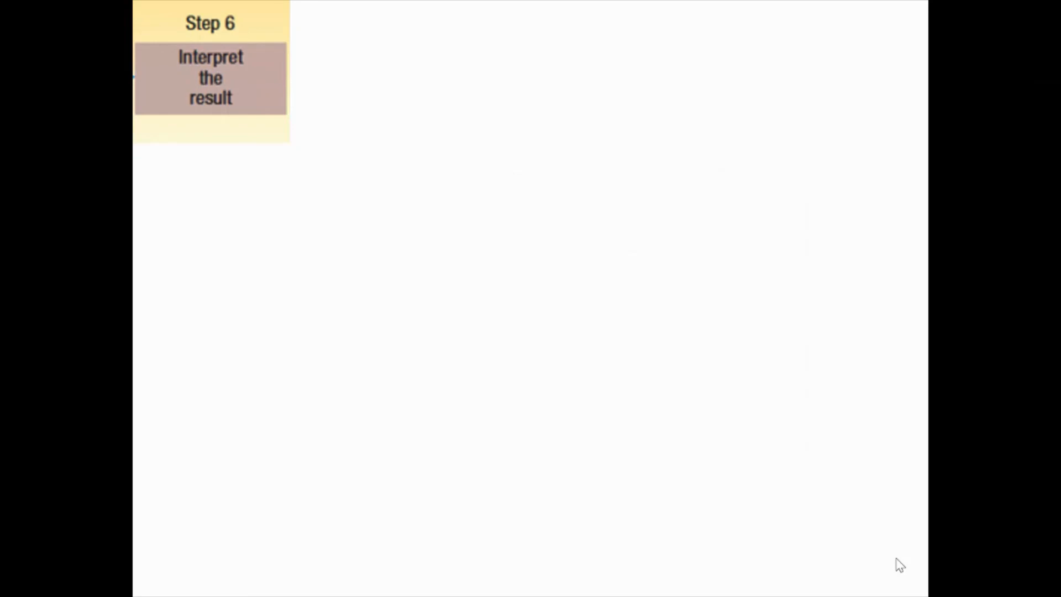
{"action": "key", "text": "ctrl+p"}
{"action": "mouse_move", "coordinate": [297, 45]}
{"action": "left_mouse_down"}
{"action": "mouse_move", "coordinate": [142, 67]}
{"action": "mouse_move", "coordinate": [229, 49]}
{"action": "left_mouse_up"}
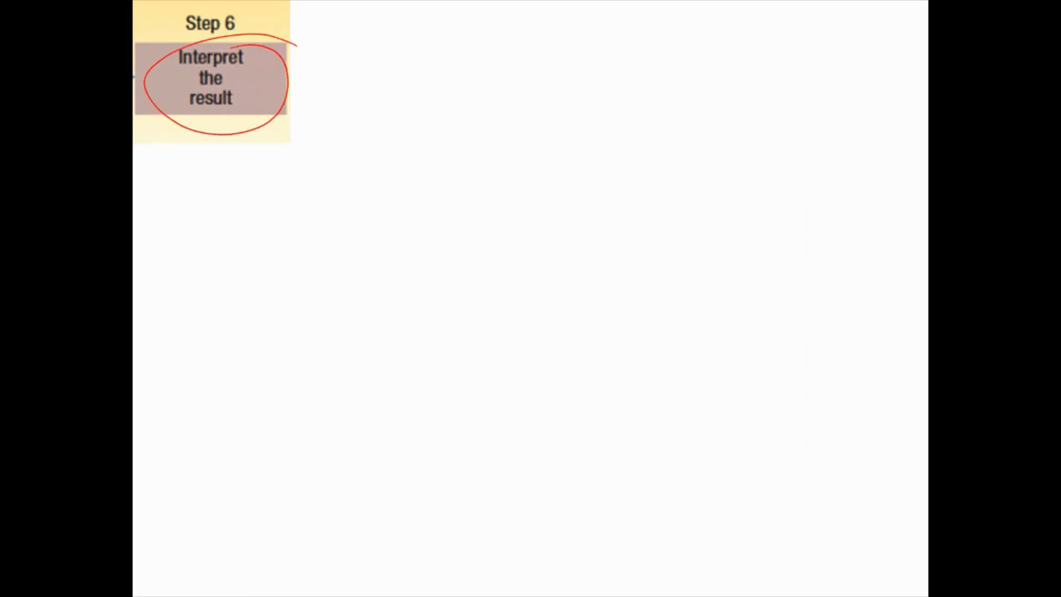